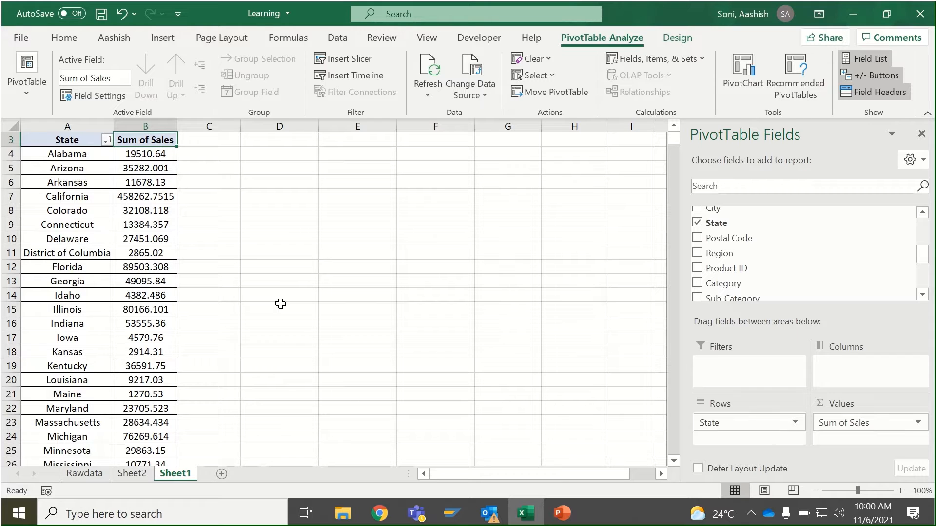
# Step: Insert slicers for the Segment, Category and Ship Mode fields of the pivot table
pyautogui.click(100, 199)
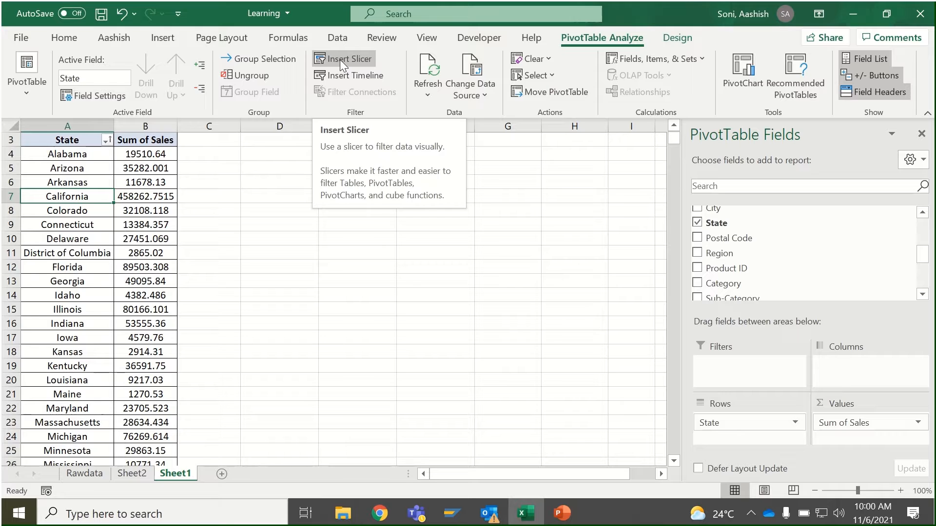
pyautogui.click(279, 240)
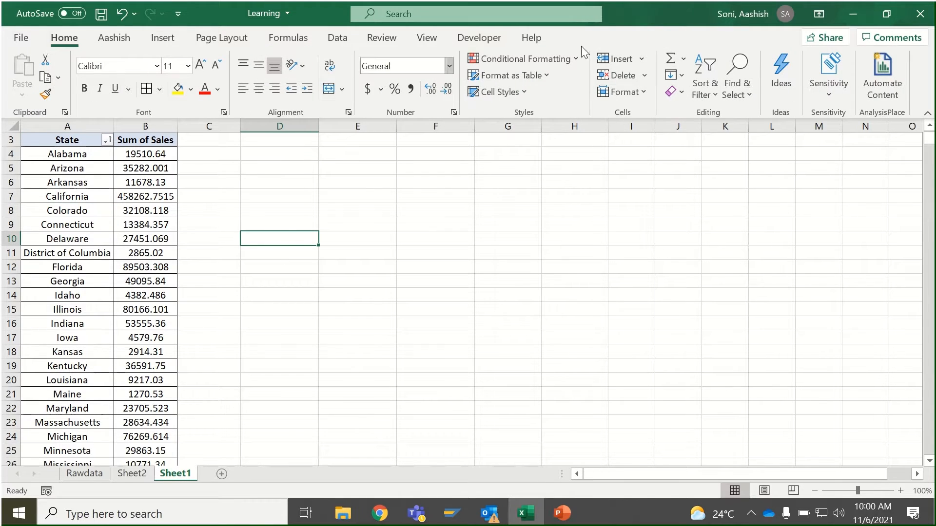
pyautogui.click(164, 197)
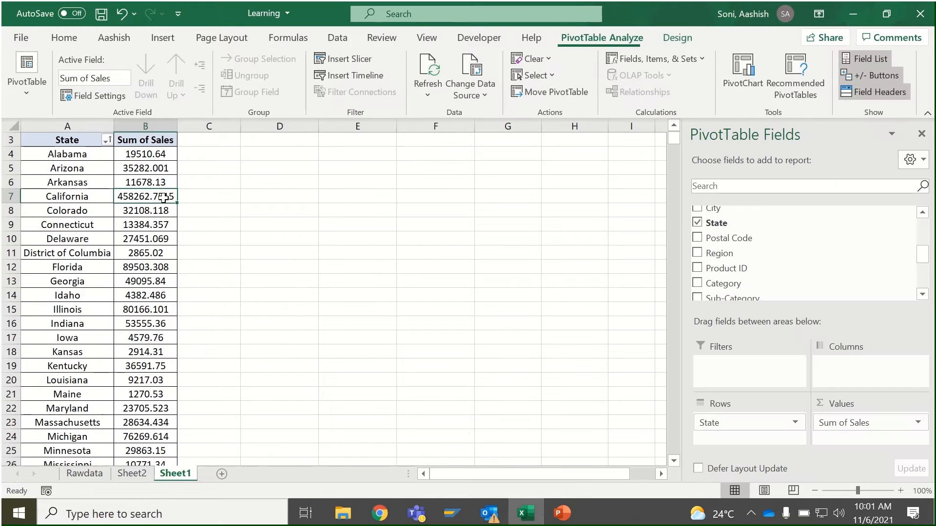
pyautogui.click(361, 58)
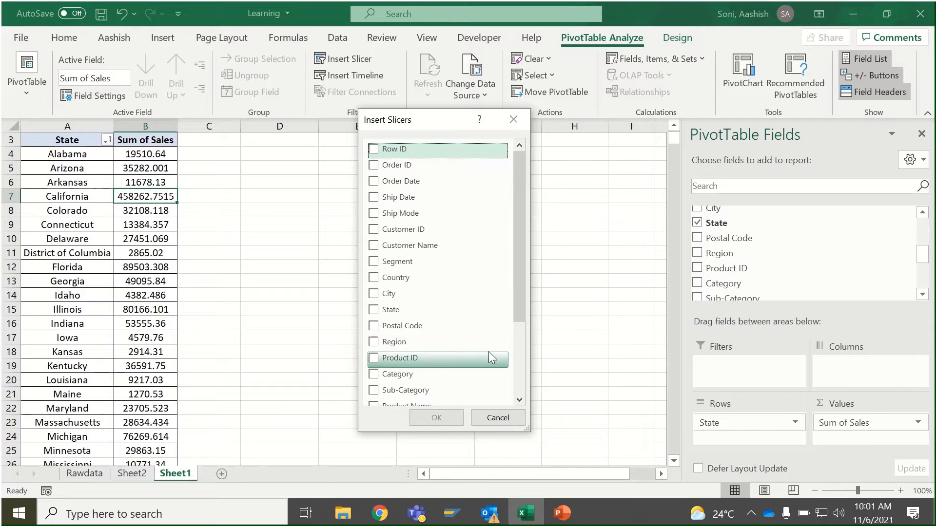
pyautogui.click(522, 359)
pyautogui.moveTo(522, 355); pyautogui.dragTo(531, 282)
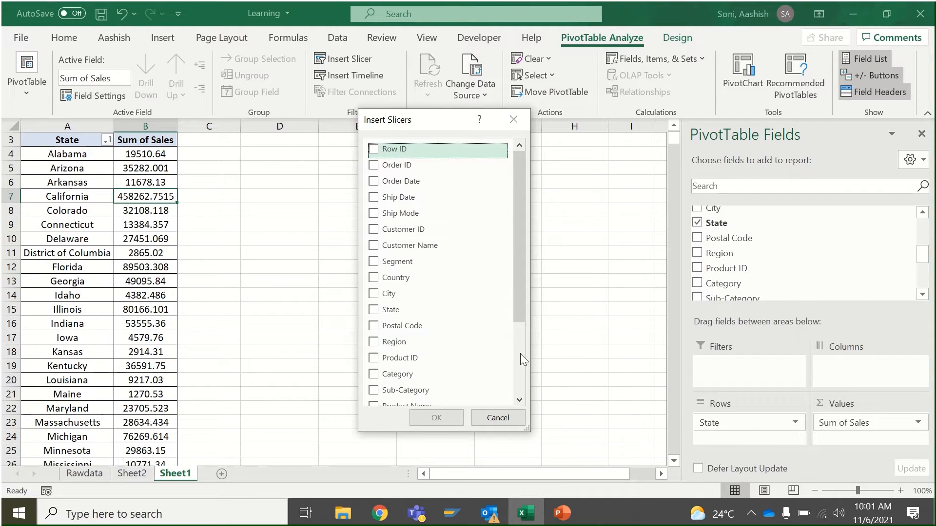
pyautogui.moveTo(519, 355); pyautogui.dragTo(520, 324)
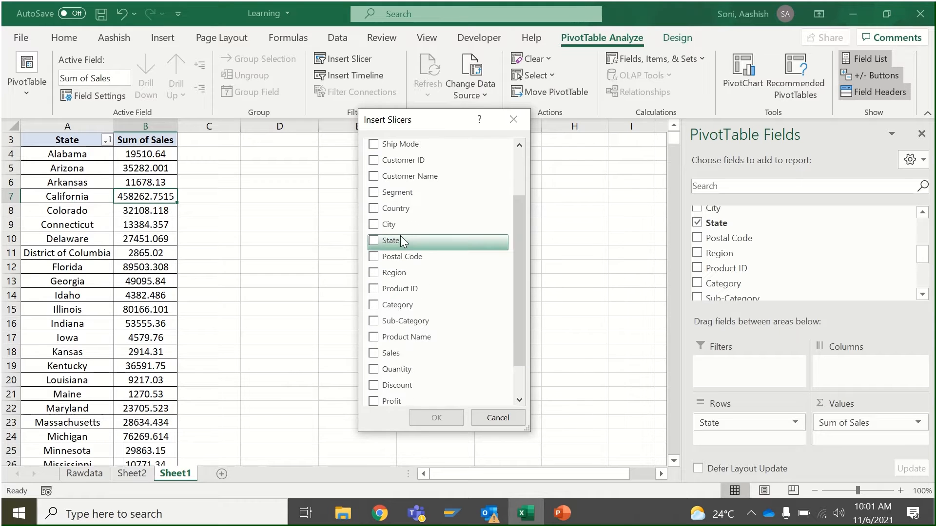
pyautogui.click(385, 192)
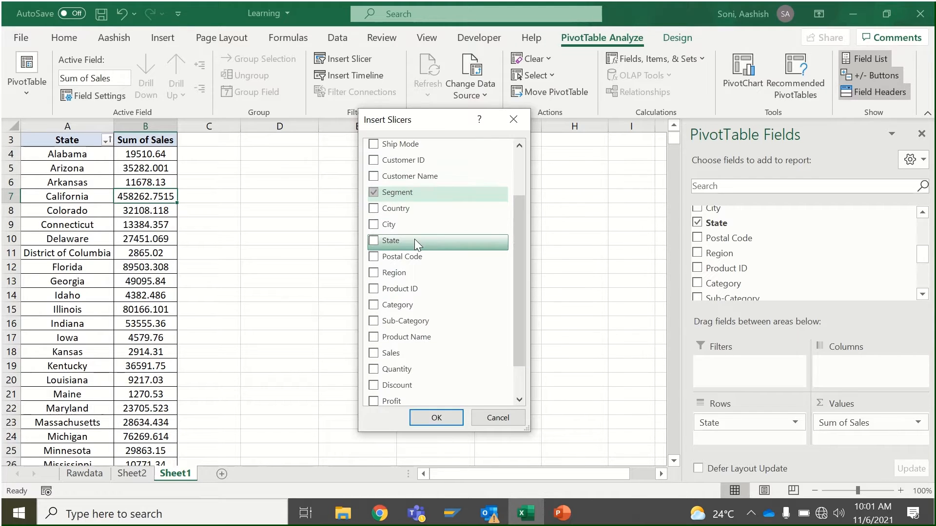
pyautogui.click(373, 306)
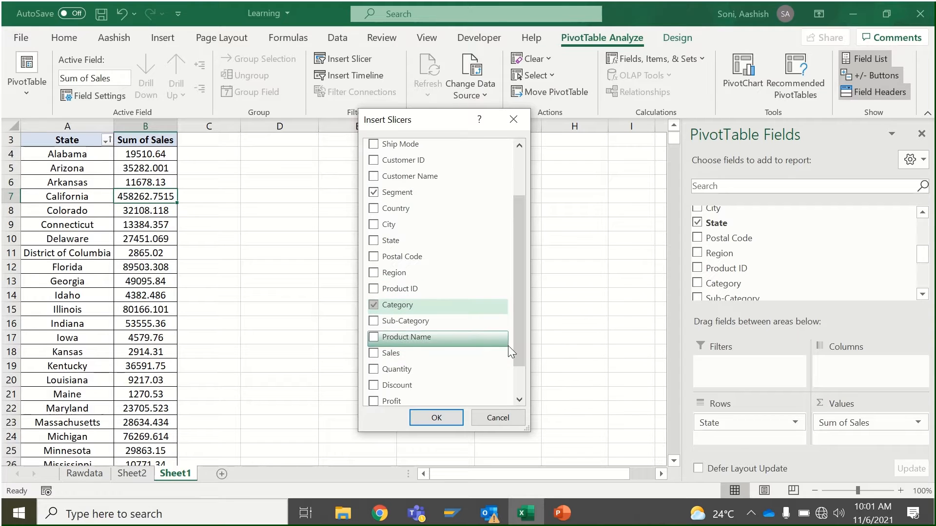
pyautogui.moveTo(517, 309); pyautogui.dragTo(522, 245)
pyautogui.click(384, 214)
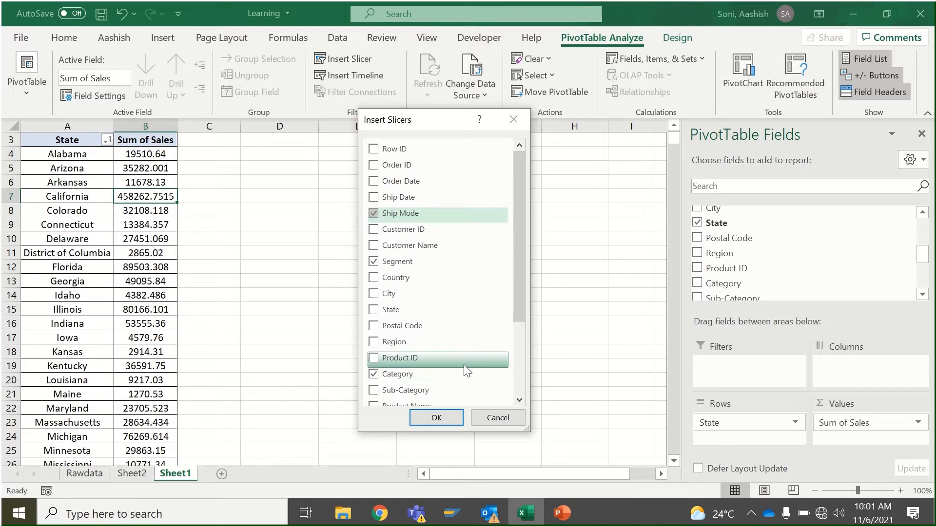
pyautogui.click(441, 418)
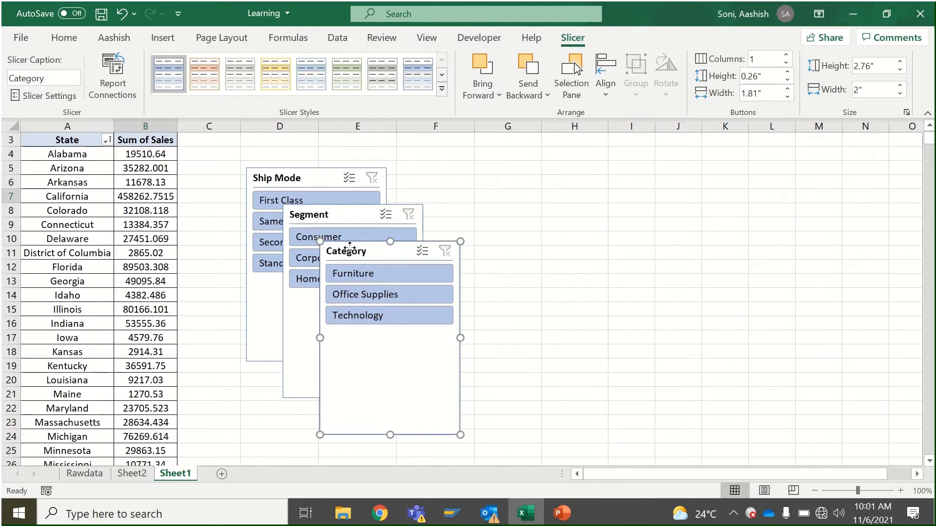
# Step: Arrange the three slicers side by side in the order Ship Mode, Category, Segment
pyautogui.moveTo(350, 247); pyautogui.dragTo(465, 169)
pyautogui.moveTo(344, 216); pyautogui.dragTo(665, 173)
pyautogui.moveTo(478, 175); pyautogui.dragTo(432, 179)
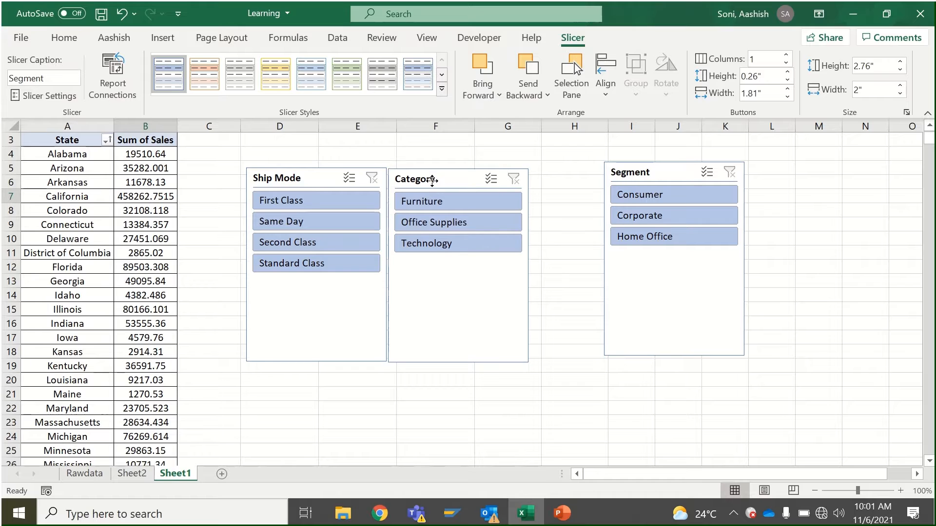
pyautogui.moveTo(652, 178); pyautogui.dragTo(575, 183)
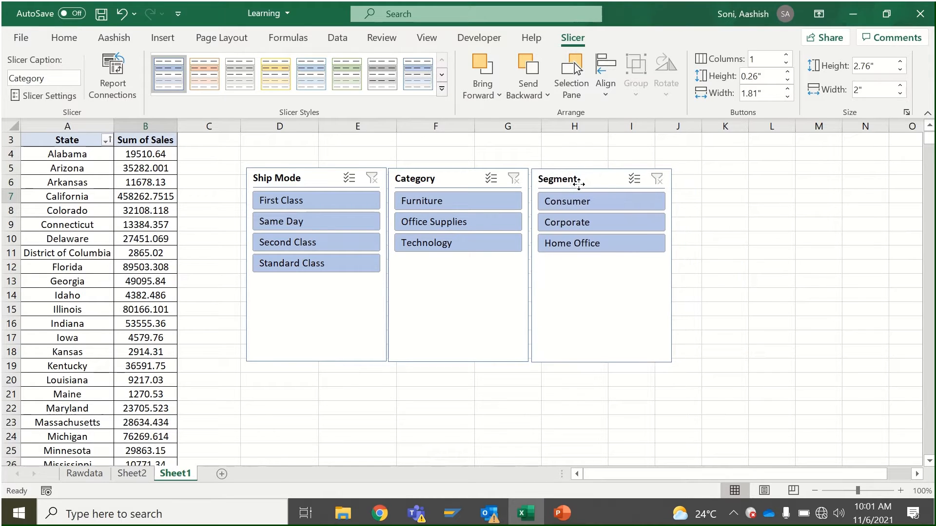
# Step: Try several slicer styles on the Ship Mode slicer and apply the light yellow one
pyautogui.click(298, 340)
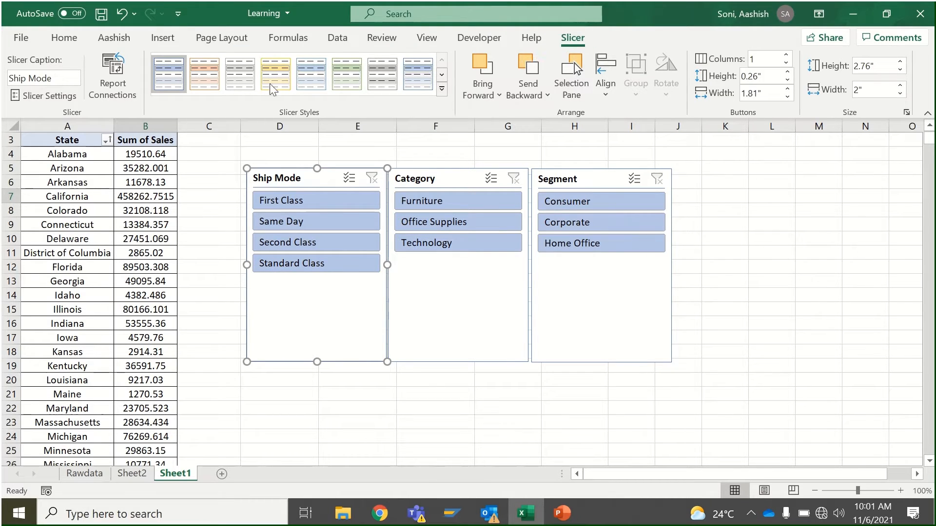
pyautogui.click(442, 89)
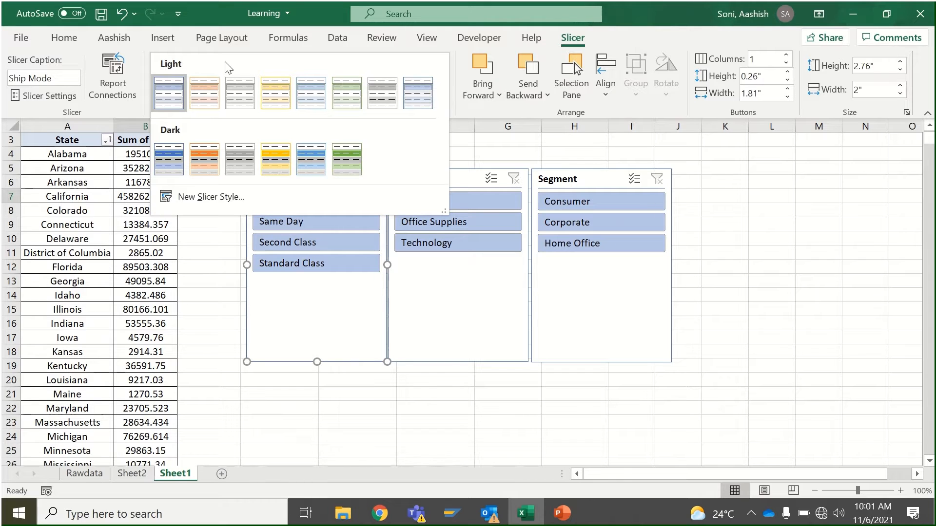
pyautogui.click(347, 159)
pyautogui.click(287, 70)
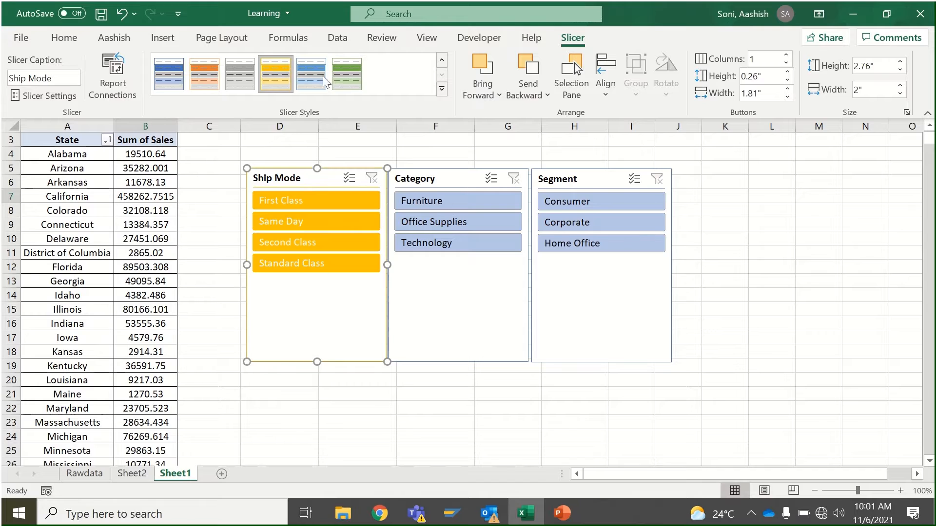
pyautogui.click(441, 90)
pyautogui.click(253, 99)
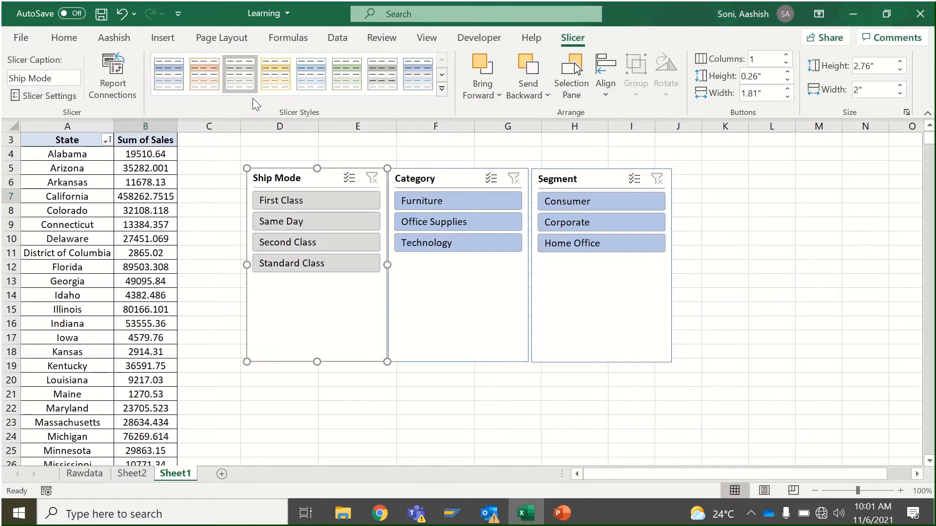
pyautogui.click(291, 91)
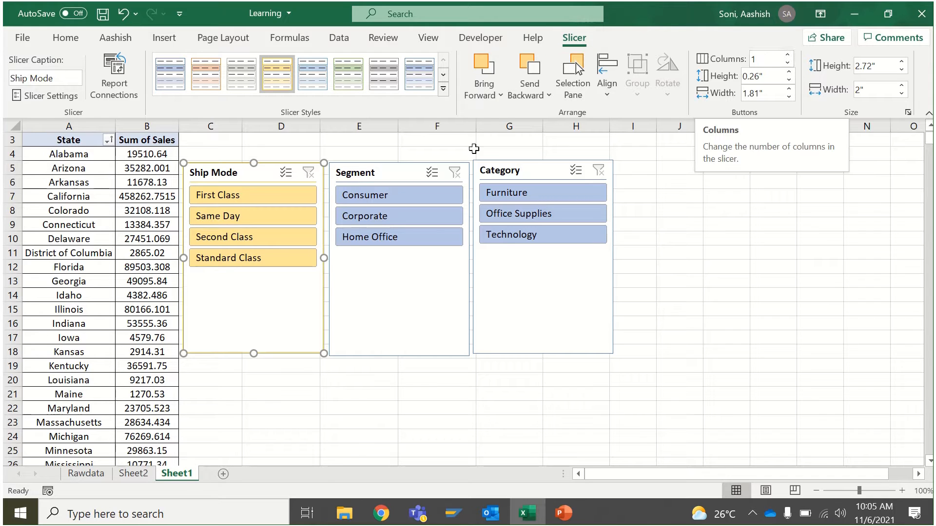
# Step: Set the Ship Mode slicer's buttons to 4 columns
pyautogui.click(787, 55)
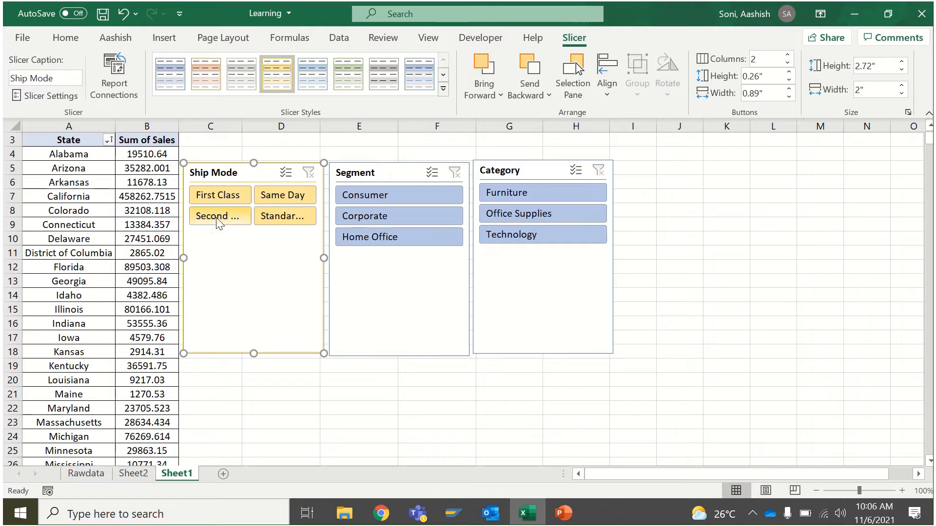
pyautogui.click(788, 56)
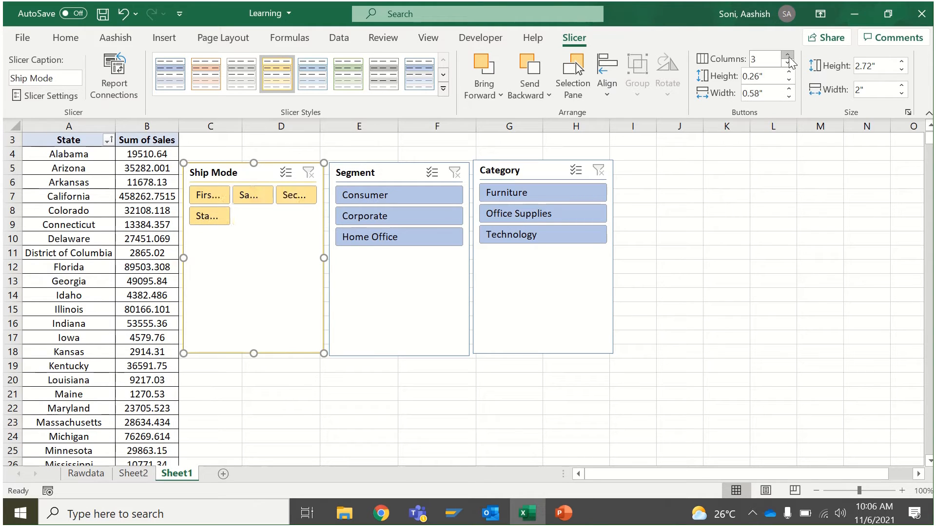
pyautogui.click(788, 56)
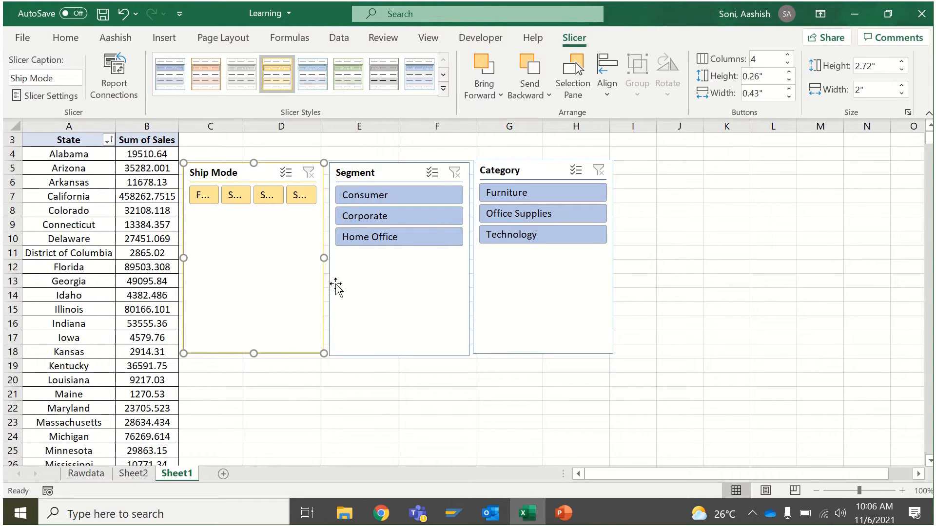
# Step: Move the Segment slicer past the Category slicer and widen the Ship Mode slicer to about 3.96"
pyautogui.moveTo(339, 287); pyautogui.dragTo(696, 299)
pyautogui.click(266, 331)
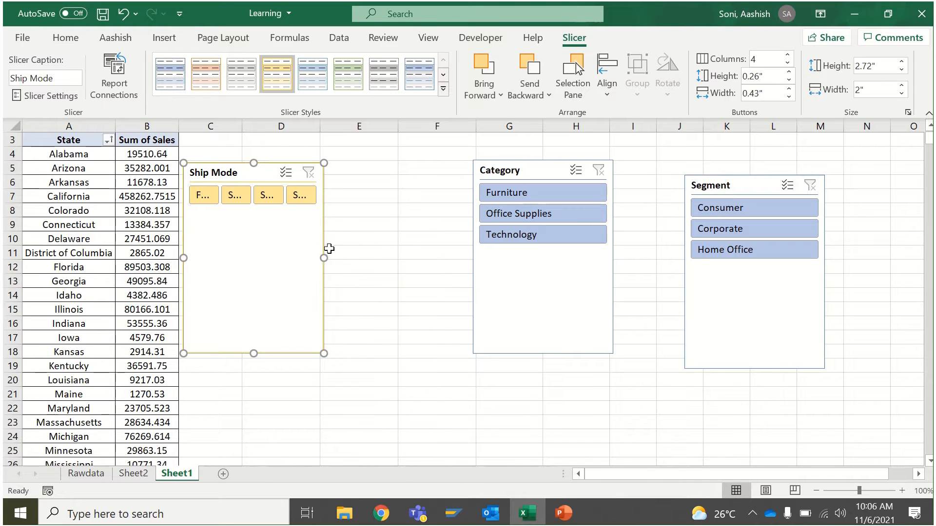
pyautogui.moveTo(322, 257); pyautogui.dragTo(462, 258)
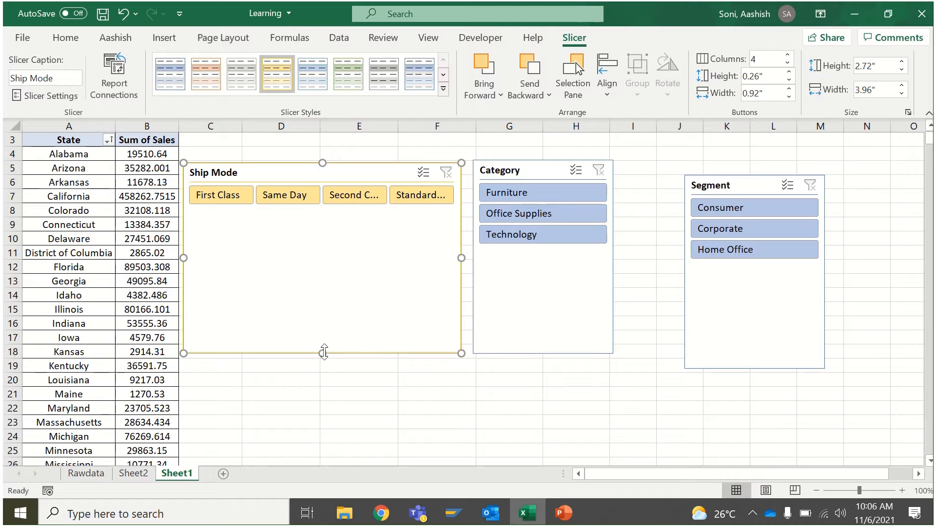
# Step: Set the Ship Mode slicer's buttons to 2 columns and shorten the slicer to a height of about 1.19"
pyautogui.click(330, 282)
pyautogui.moveTo(332, 217); pyautogui.dragTo(322, 354)
pyautogui.click(790, 62)
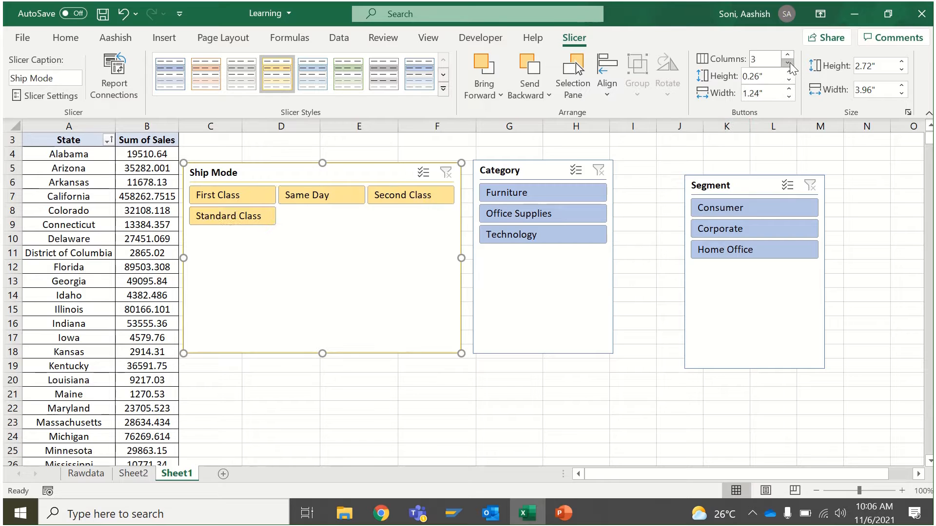
pyautogui.click(789, 63)
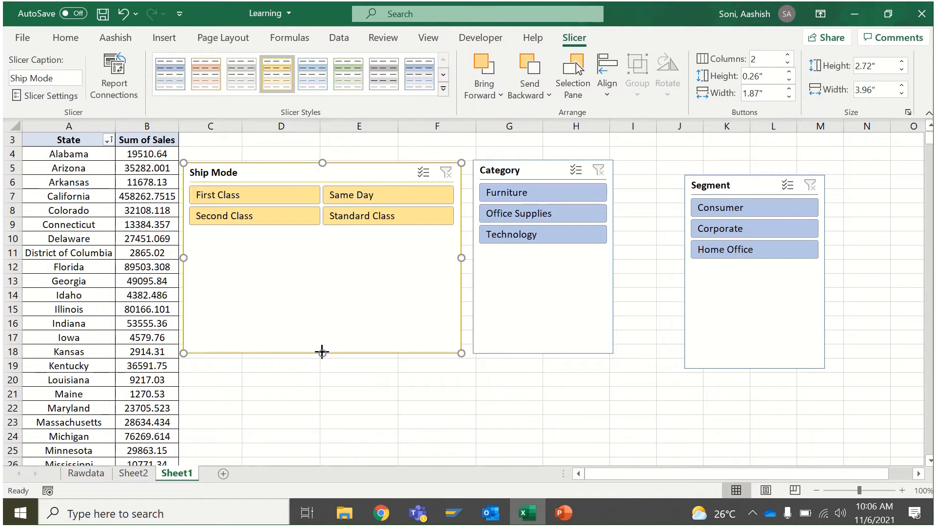
pyautogui.moveTo(321, 352); pyautogui.dragTo(322, 247)
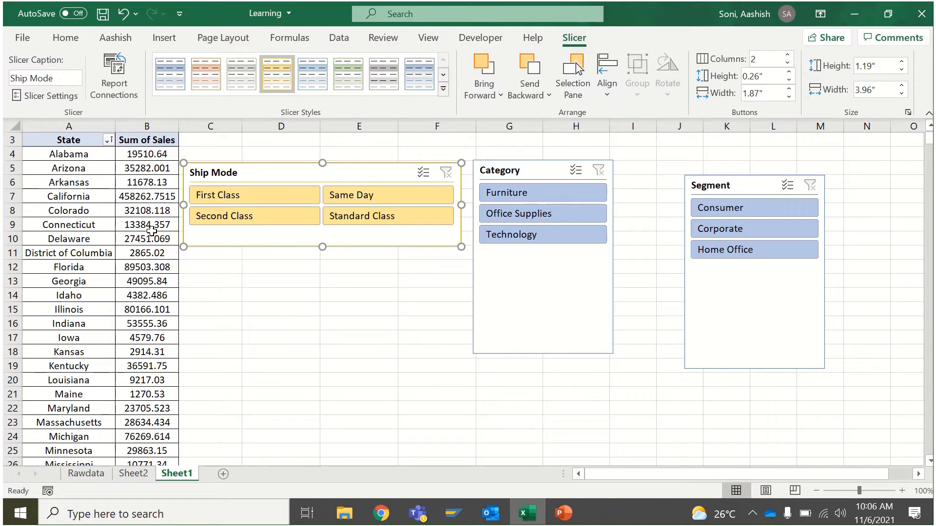
# Step: Filter the pivot table by Second Class, Same Day, Standard Class, and Second plus Standard Class together, and clear the Ship Mode filter
pyautogui.click(261, 220)
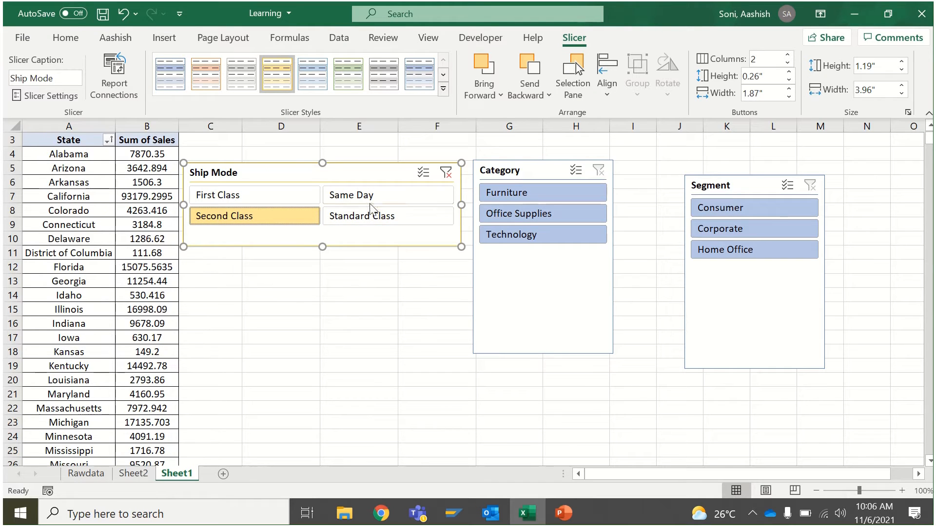
pyautogui.click(352, 196)
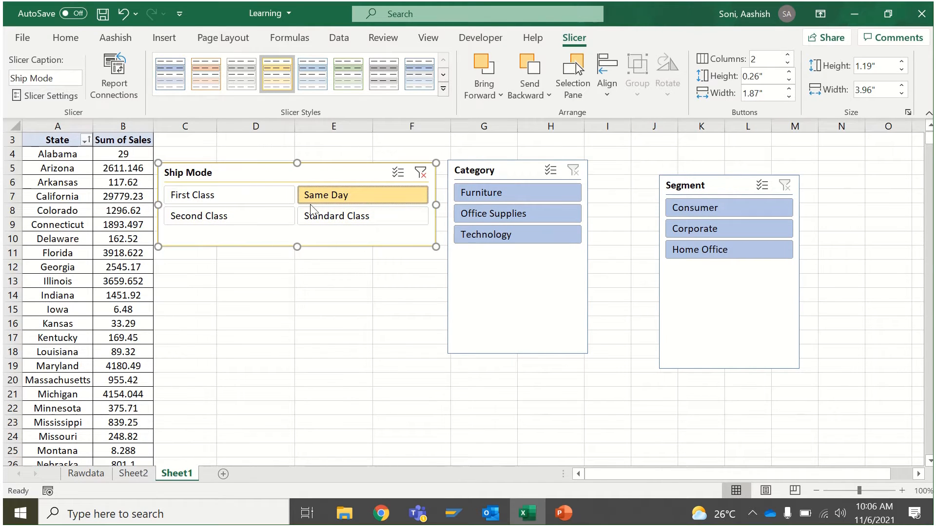
pyautogui.click(310, 206)
pyautogui.keyDown('ctrl'); pyautogui.click(249, 205); pyautogui.keyUp('ctrl')
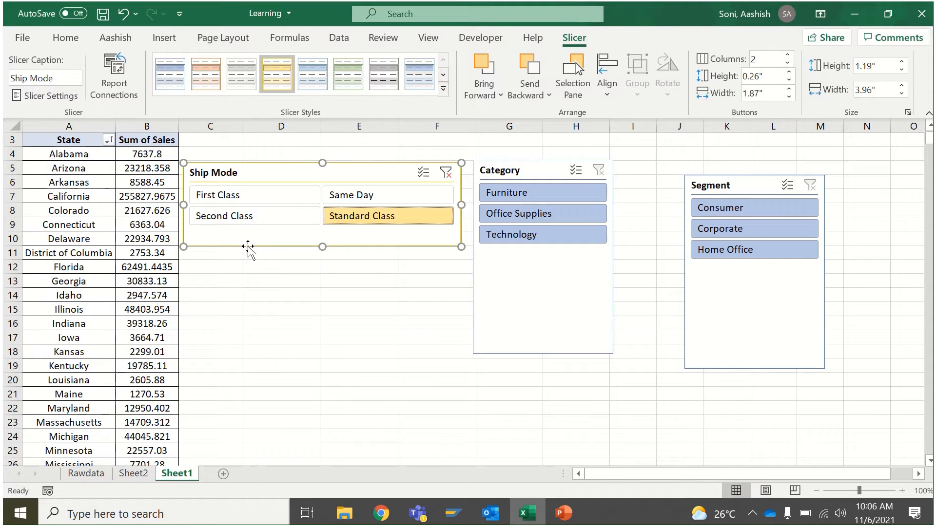
pyautogui.keyDown('ctrl'); pyautogui.click(257, 223); pyautogui.keyUp('ctrl')
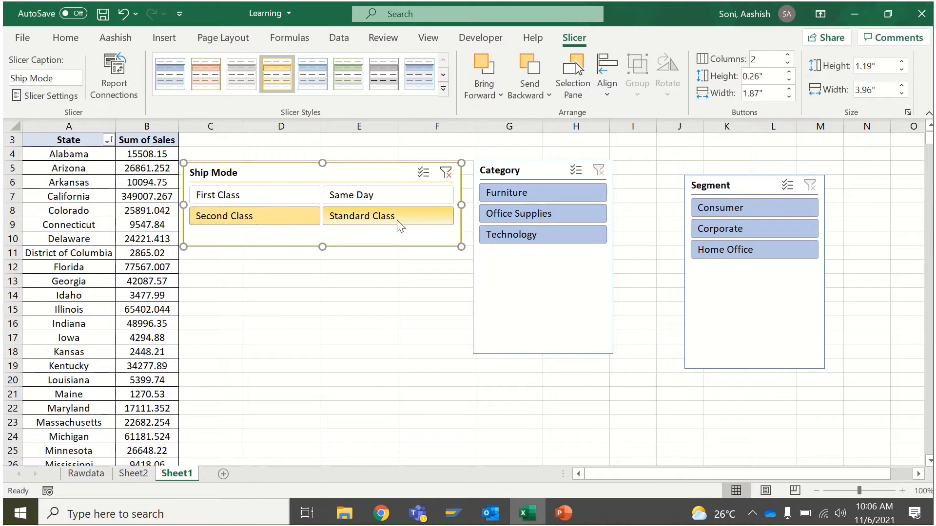
pyautogui.click(446, 172)
# Step: Filter to First Class, add Same Day, Second Class and Standard Class one by one, and clear the Ship Mode filter again
pyautogui.click(279, 195)
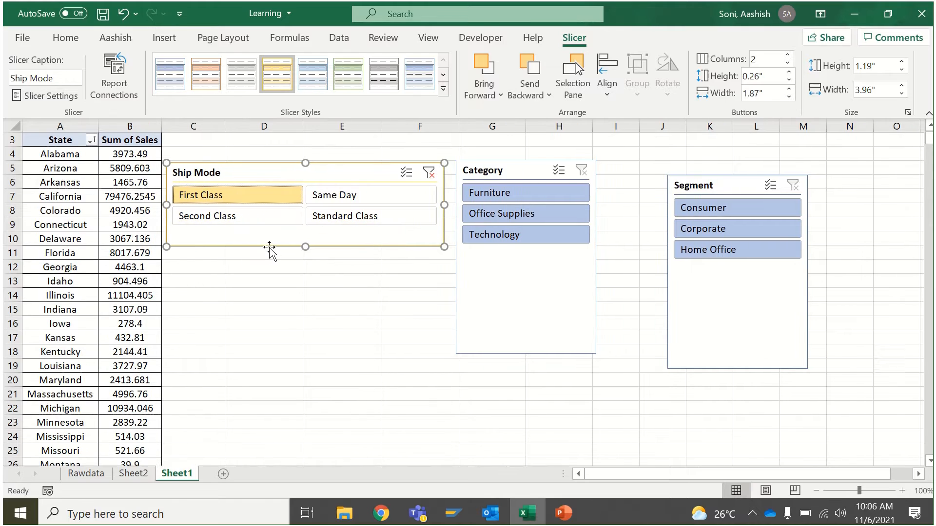
pyautogui.keyDown('ctrl'); pyautogui.click(344, 203); pyautogui.keyUp('ctrl')
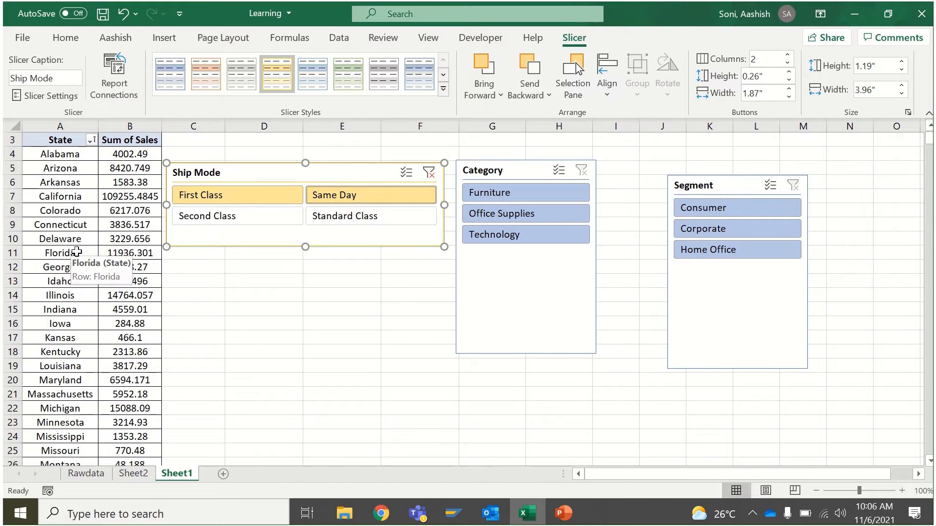
pyautogui.keyDown('ctrl'); pyautogui.click(229, 216); pyautogui.keyUp('ctrl')
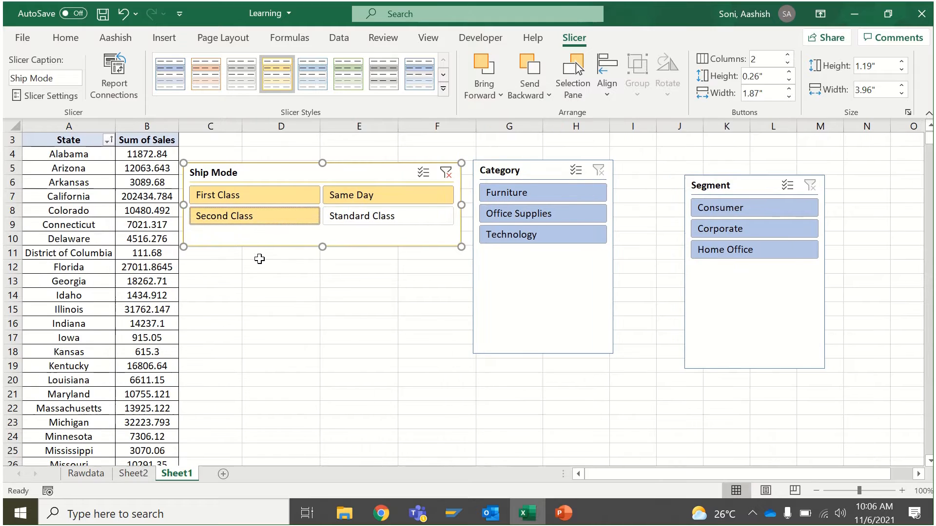
pyautogui.keyDown('ctrl'); pyautogui.click(349, 216); pyautogui.keyUp('ctrl')
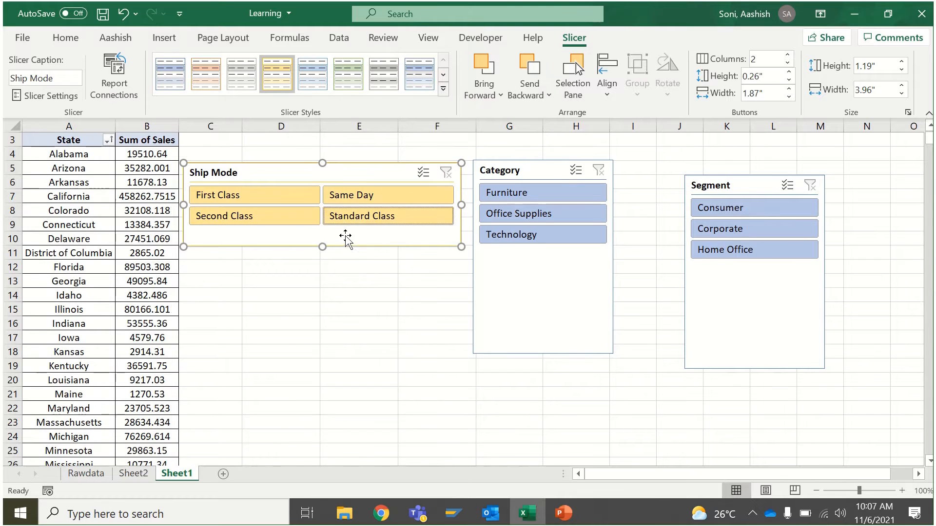
pyautogui.click(288, 194)
pyautogui.click(429, 172)
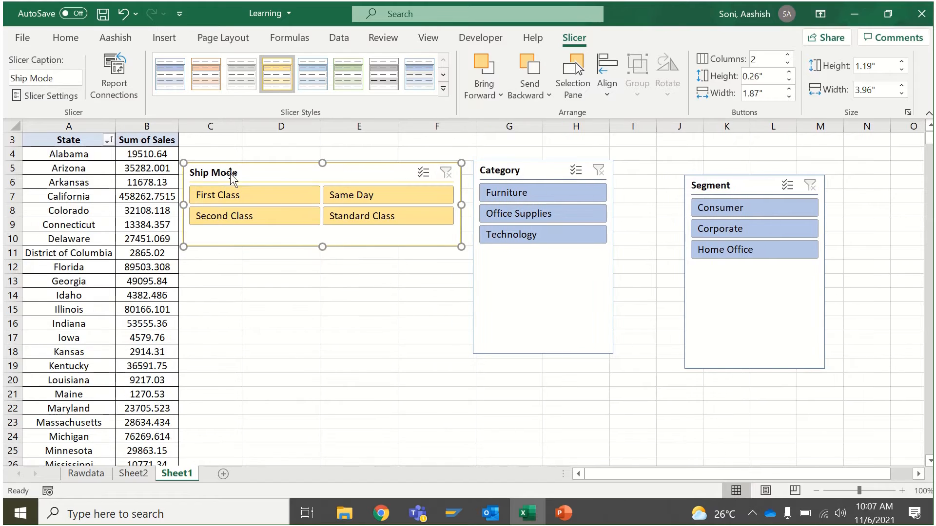
# Step: Filter the pivot table to the Furniture category using the Category slicer
pyautogui.click(529, 194)
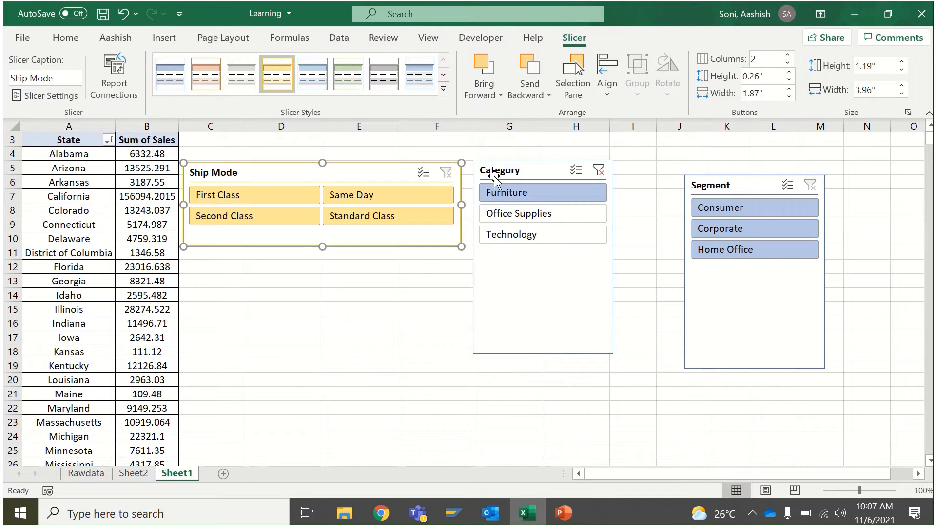
# Step: Narrow the Furniture results to First Class, and clear both the Category and Ship Mode filters
pyautogui.click(267, 199)
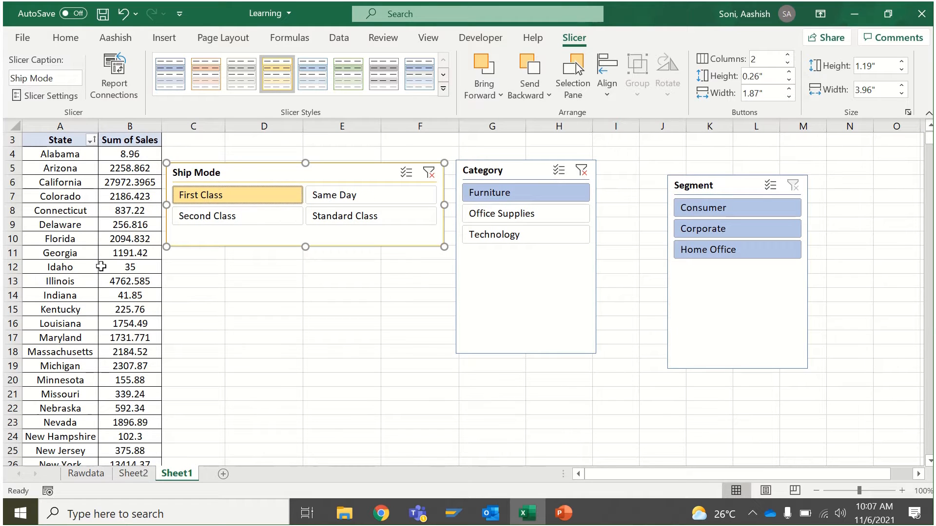
pyautogui.moveTo(101, 267)
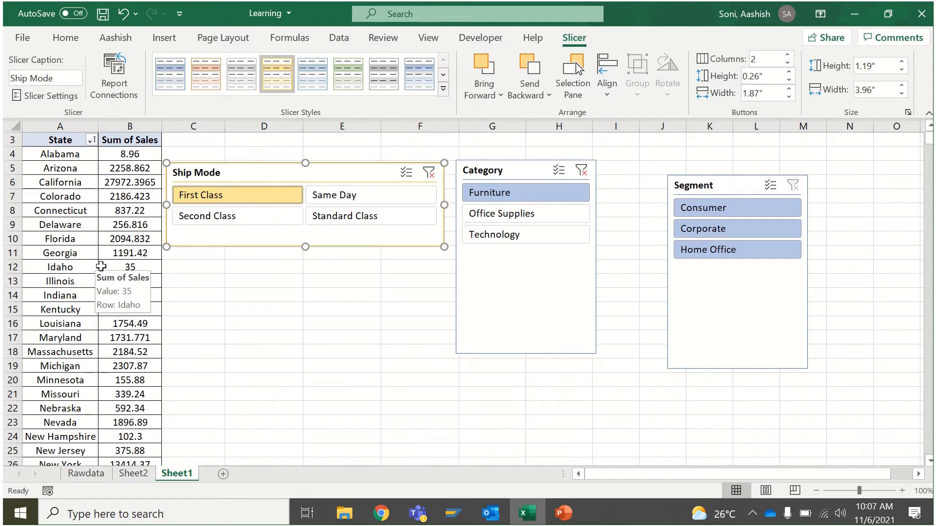
pyautogui.click(581, 170)
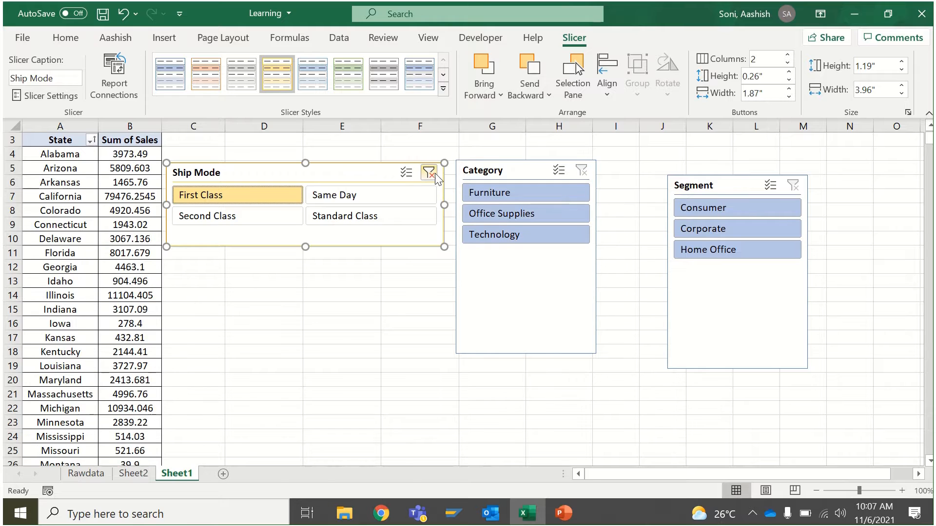
pyautogui.click(429, 172)
# Step: Filter the pivot table by the Corporate segment and by Home Office, and clear the Segment filter
pyautogui.click(753, 229)
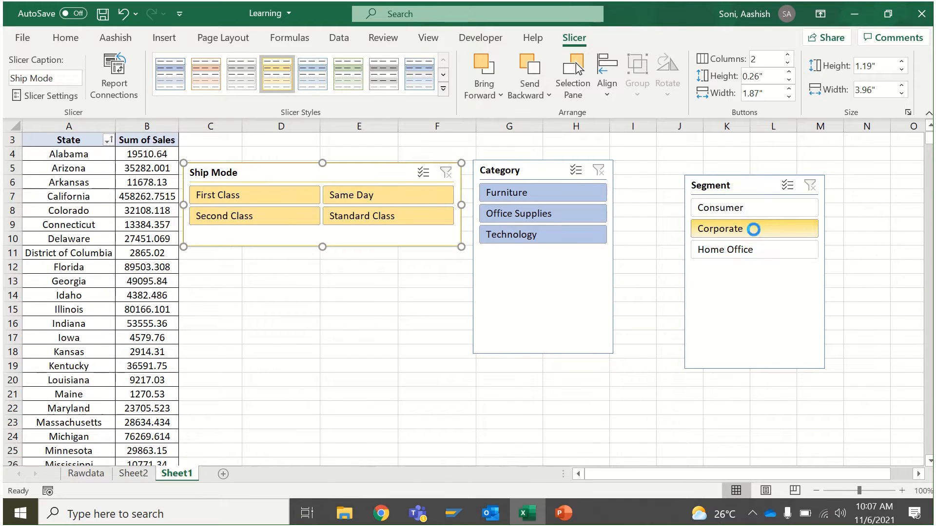
pyautogui.click(753, 249)
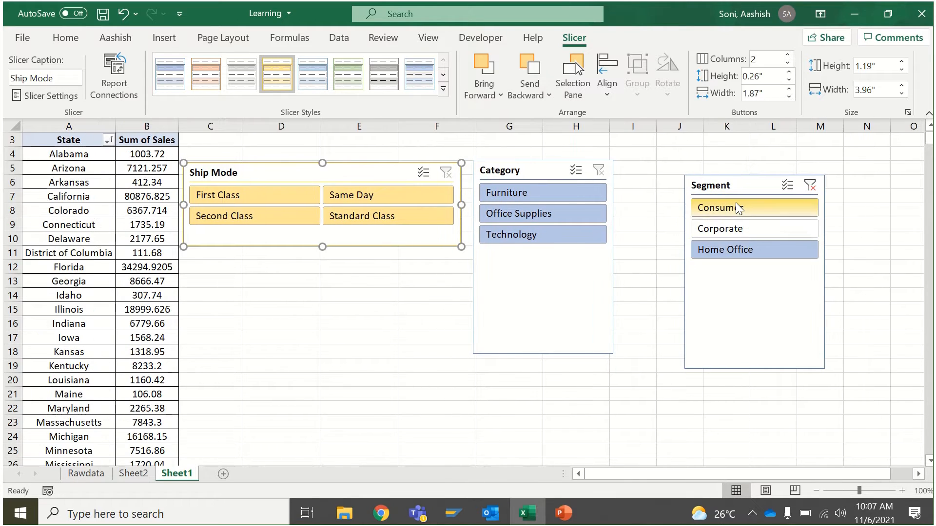
pyautogui.click(809, 185)
# Step: Add the Sub-Category field to the pivot table's rows beneath State
pyautogui.click(124, 210)
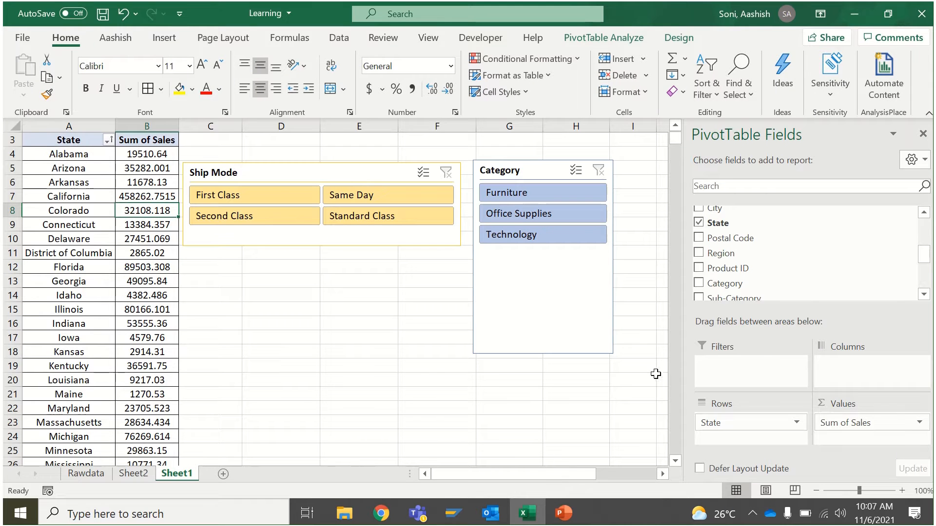
pyautogui.moveTo(928, 260); pyautogui.dragTo(927, 273)
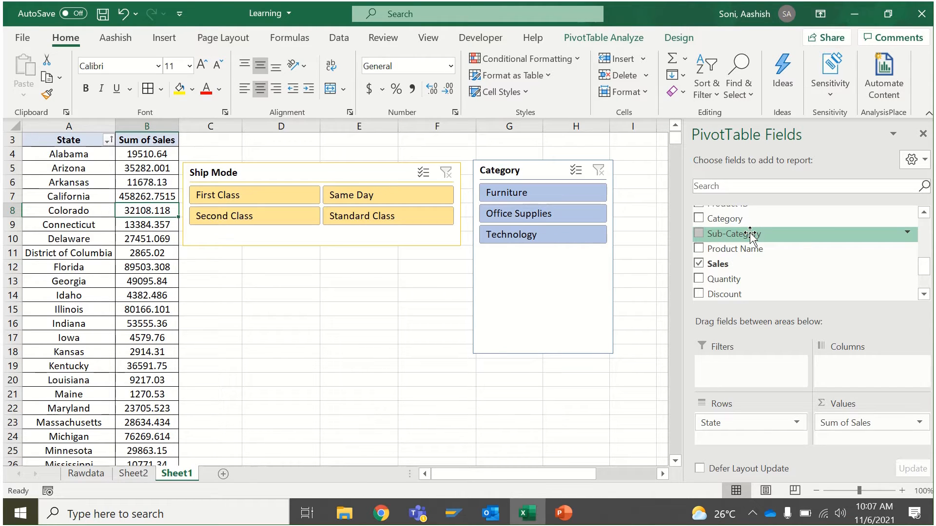
pyautogui.moveTo(751, 236); pyautogui.dragTo(761, 425)
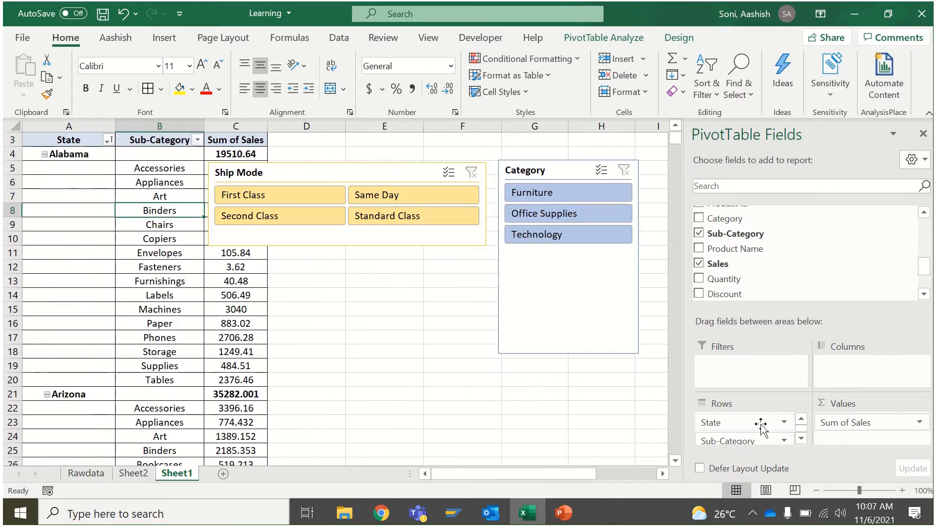
pyautogui.click(307, 200)
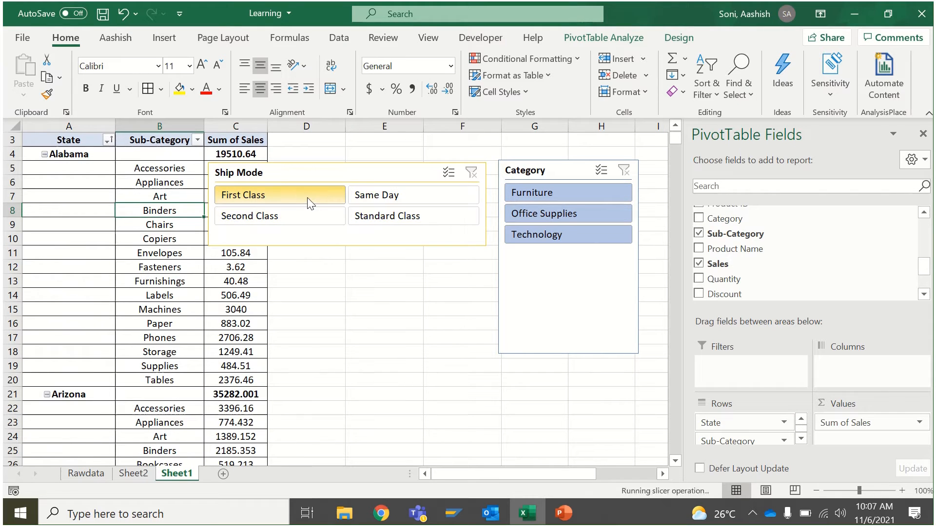
pyautogui.click(449, 172)
pyautogui.click(471, 172)
# Step: Move the Ship Mode slicer off the sales column to the empty area below the Category slicer
pyautogui.moveTo(401, 171); pyautogui.dragTo(528, 193)
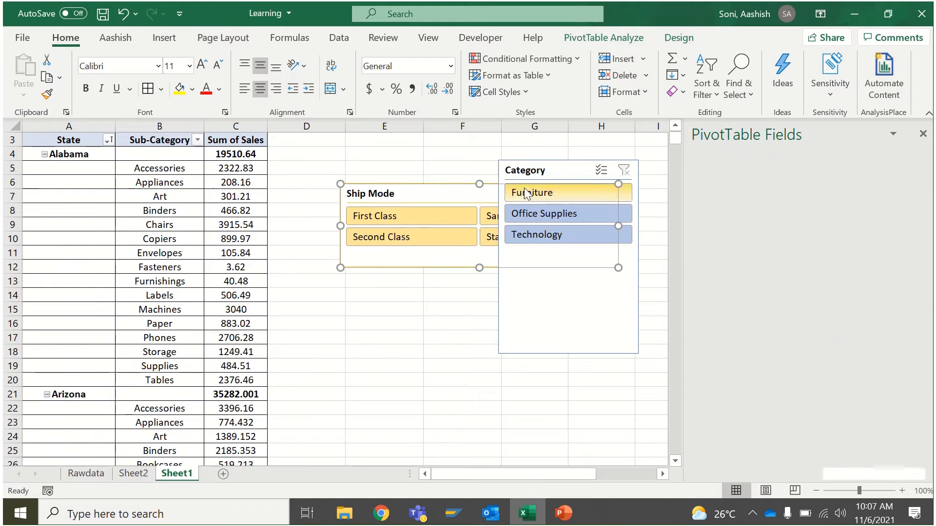
pyautogui.moveTo(418, 194); pyautogui.dragTo(475, 388)
# Step: Filter the pivot table to First Class and hide the PivotTable field list
pyautogui.click(466, 411)
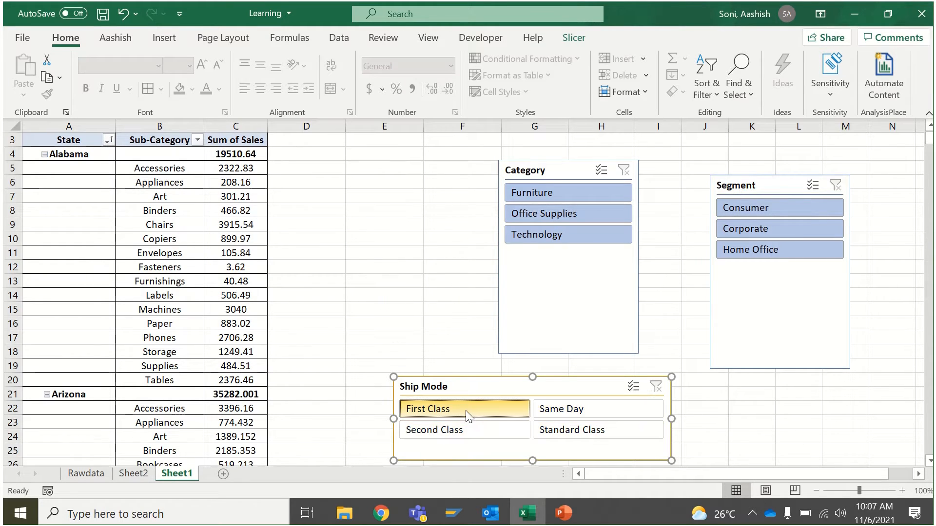
pyautogui.moveTo(151, 168); pyautogui.dragTo(176, 251)
pyautogui.click(175, 247)
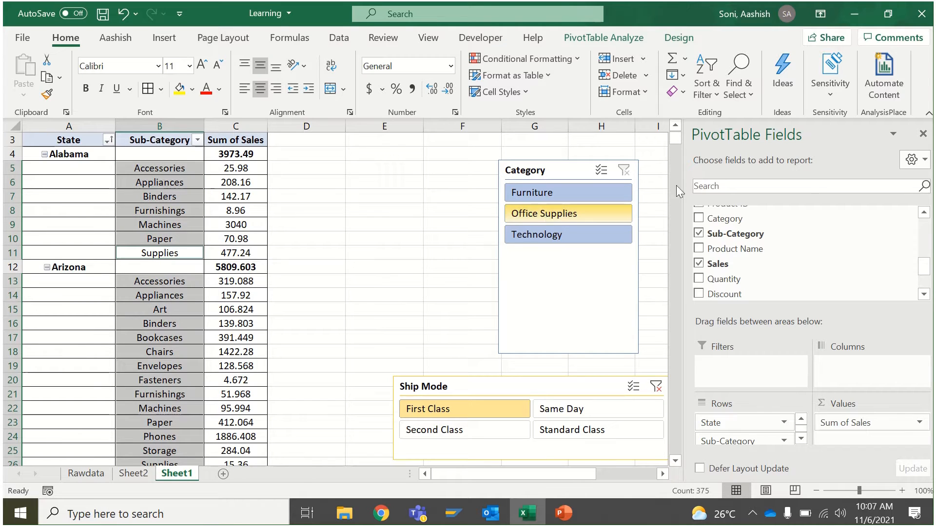
pyautogui.click(922, 135)
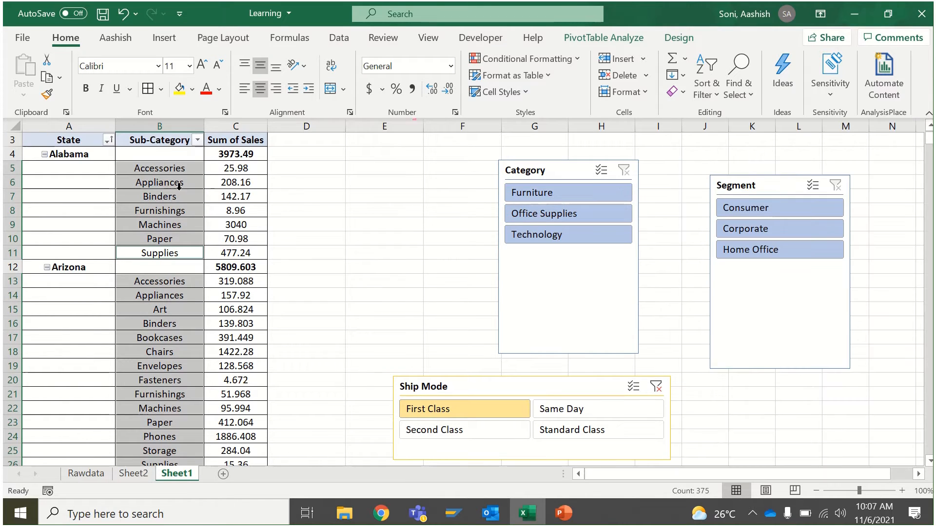
pyautogui.click(309, 196)
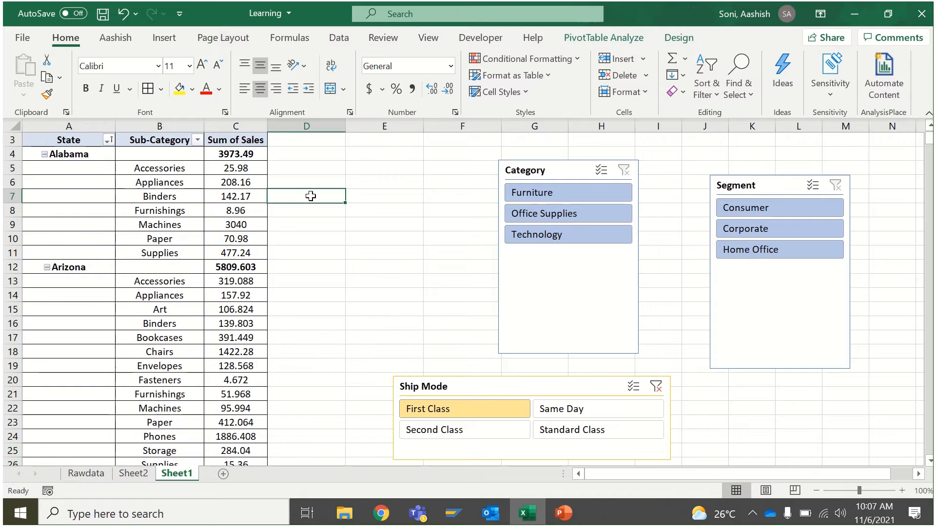
# Step: Narrow the First Class results to the Corporate segment and Furniture category, and go through the listed sub-categories
pyautogui.click(767, 229)
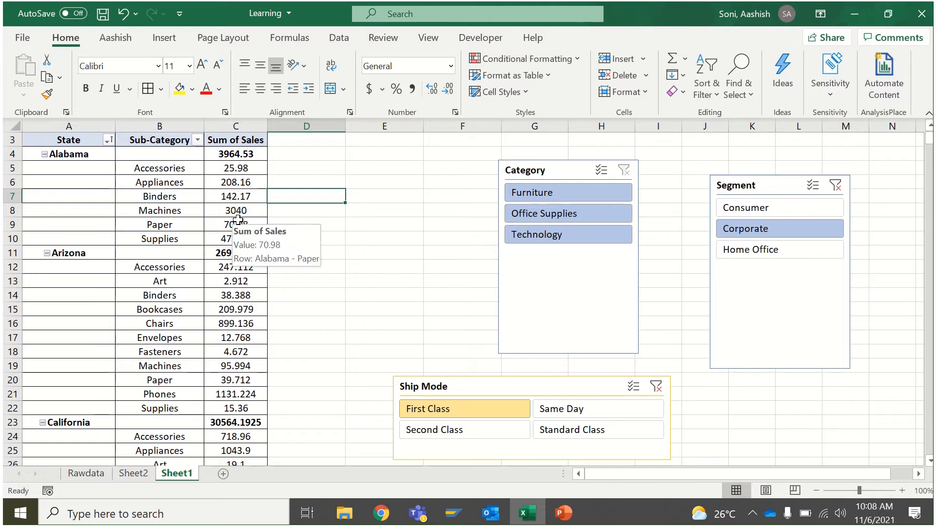
pyautogui.click(578, 192)
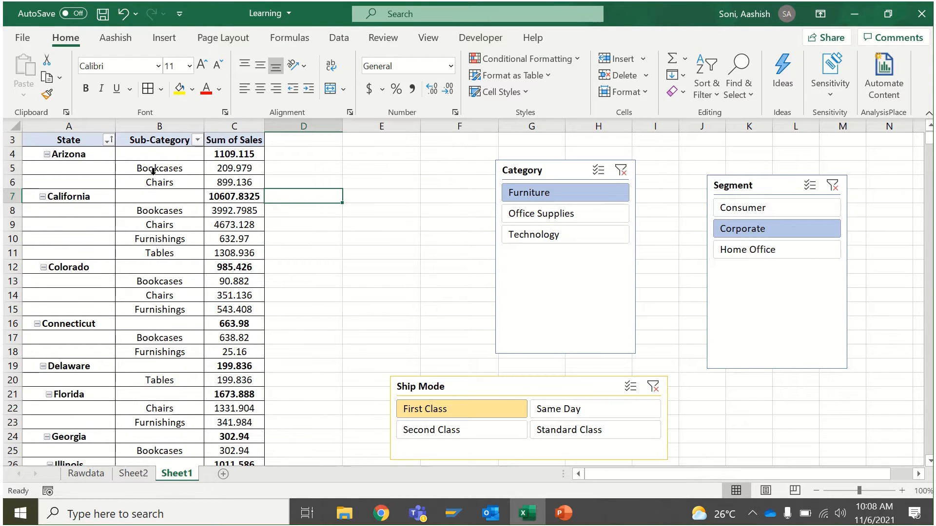
pyautogui.moveTo(153, 171); pyautogui.dragTo(152, 182)
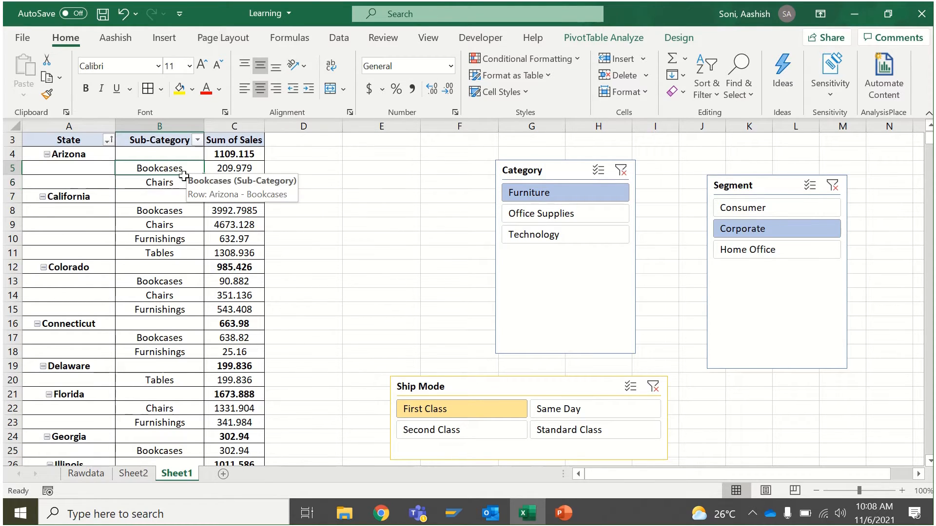
pyautogui.moveTo(177, 214); pyautogui.dragTo(176, 254)
pyautogui.click(85, 227)
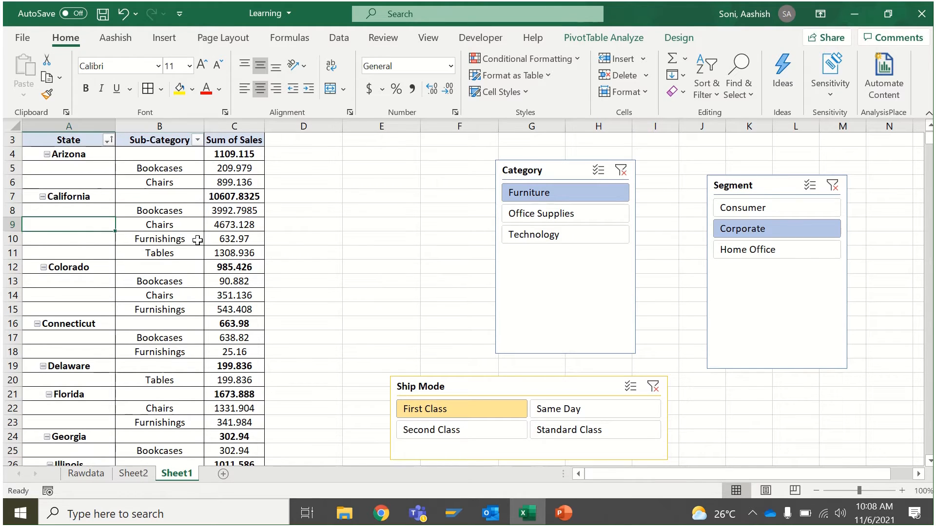
# Step: Clear the filters on the Ship Mode, Category and Segment slicers
pyautogui.click(654, 387)
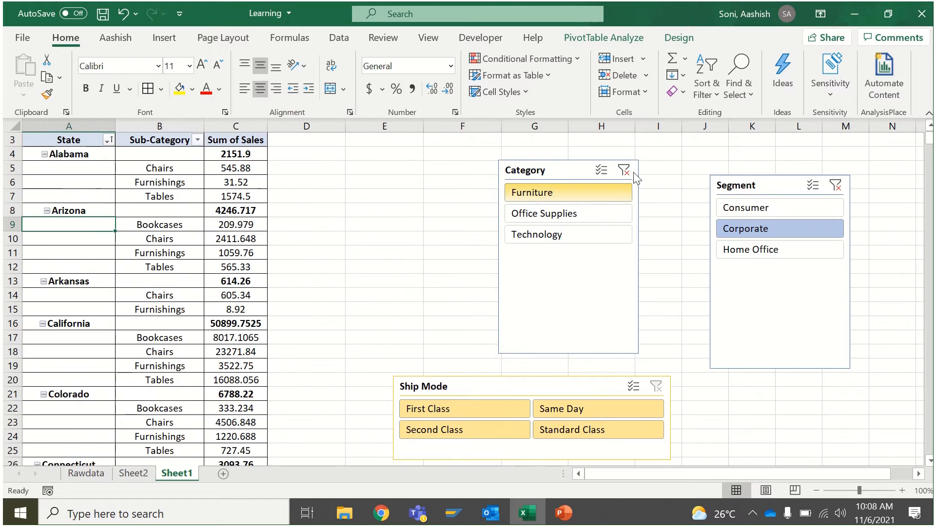
pyautogui.click(621, 170)
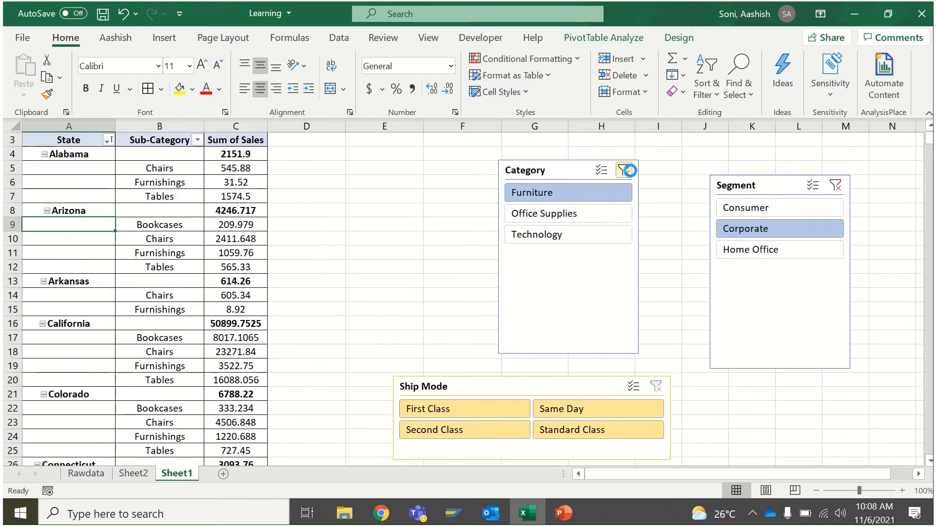
pyautogui.click(835, 185)
pyautogui.click(344, 213)
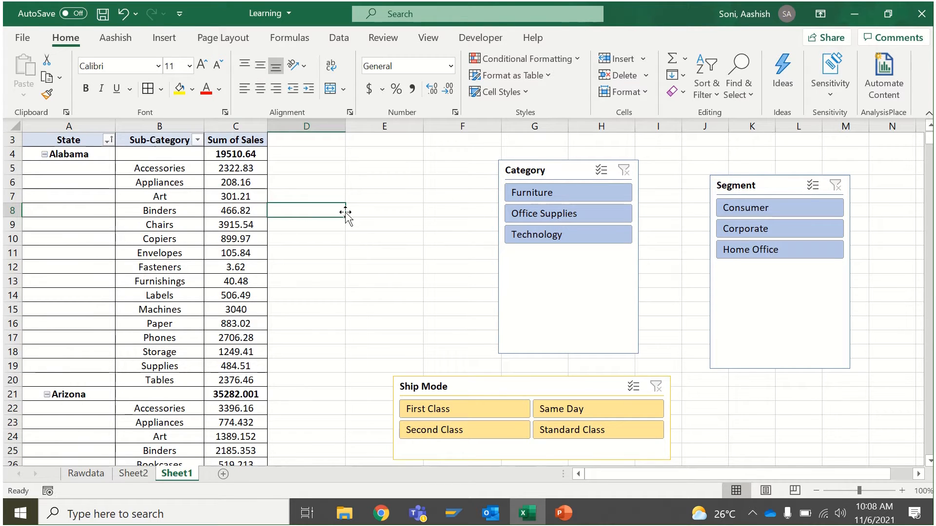
pyautogui.click(72, 140)
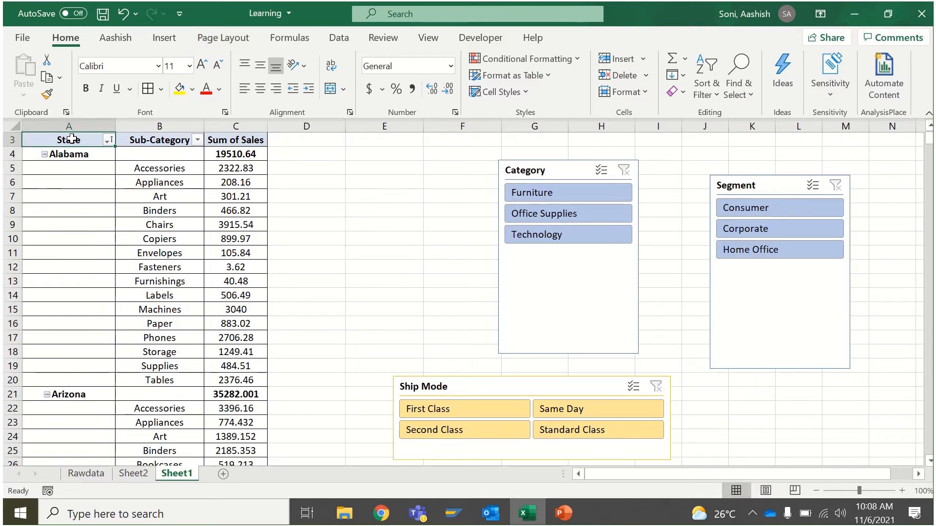
pyautogui.hotkey('shift', 'Right')
pyautogui.hotkey('shift', 'Right')
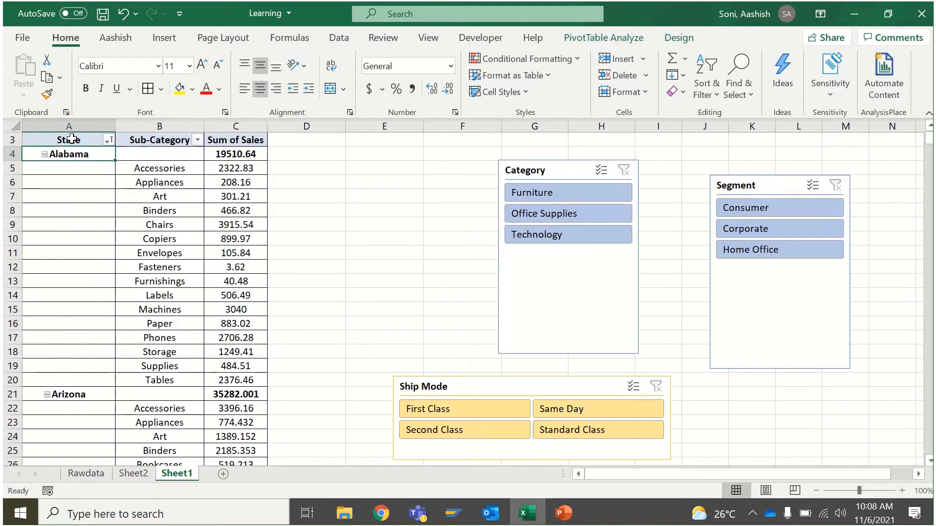
# Step: Show the PivotTable field list again and remove Sub-Category from the rows
pyautogui.click(160, 168)
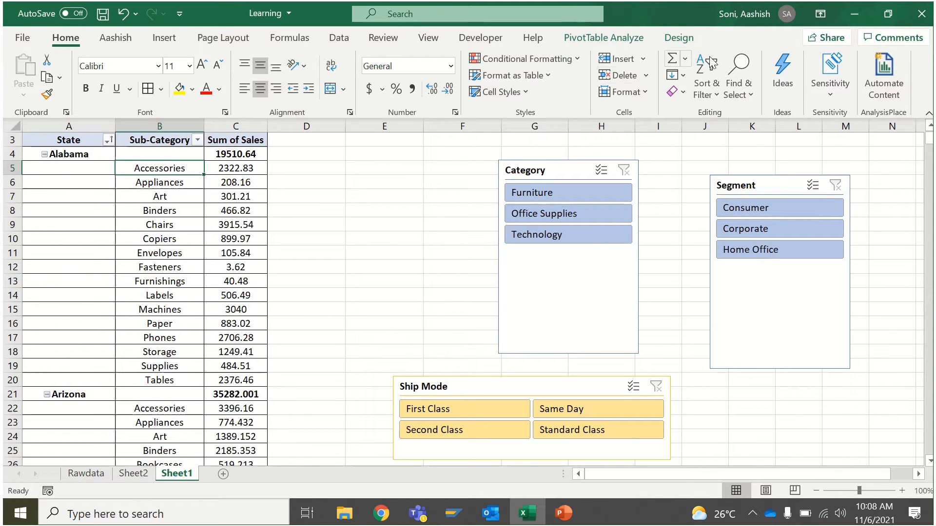
pyautogui.click(680, 38)
pyautogui.click(620, 45)
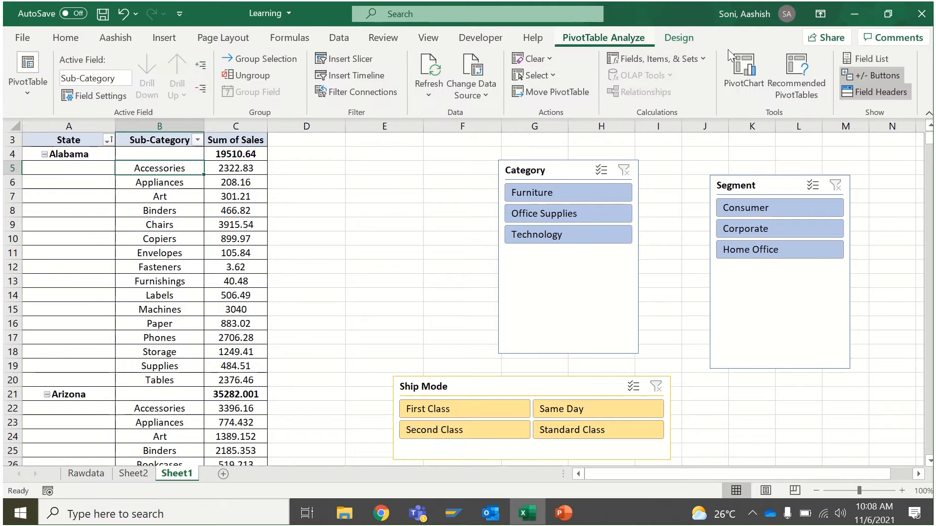
pyautogui.click(868, 59)
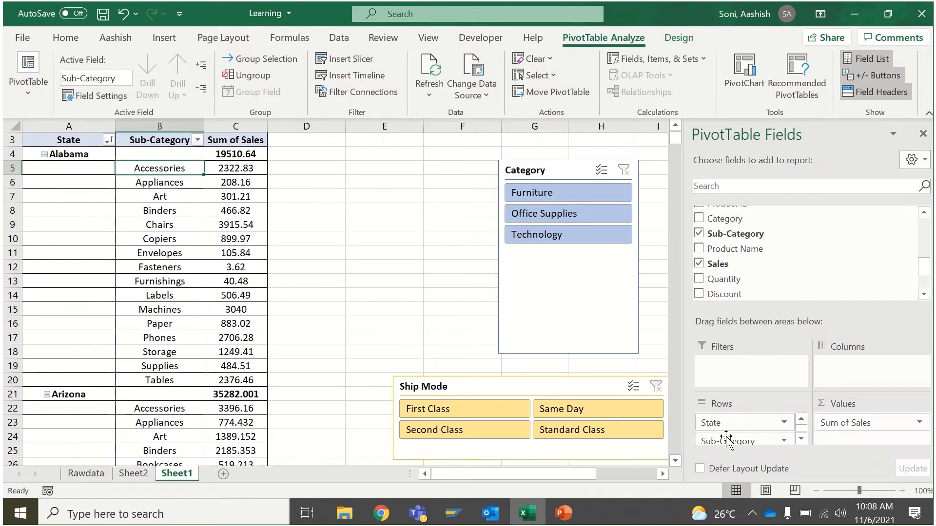
pyautogui.moveTo(725, 441); pyautogui.dragTo(496, 348)
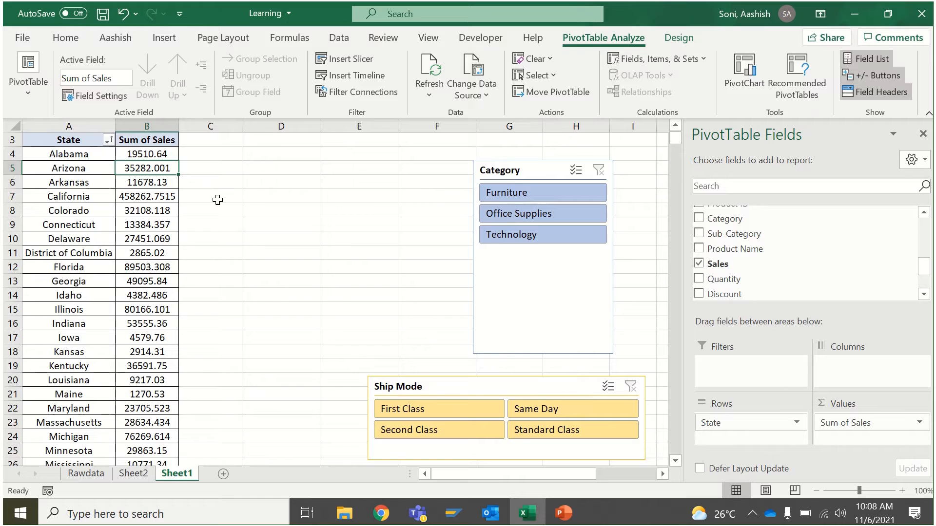
# Step: Create a second pivot table at cell D3 of Sheet1 from the named range source
pyautogui.click(58, 140)
pyautogui.press('Right')
pyautogui.press('Right')
pyautogui.press('Right')
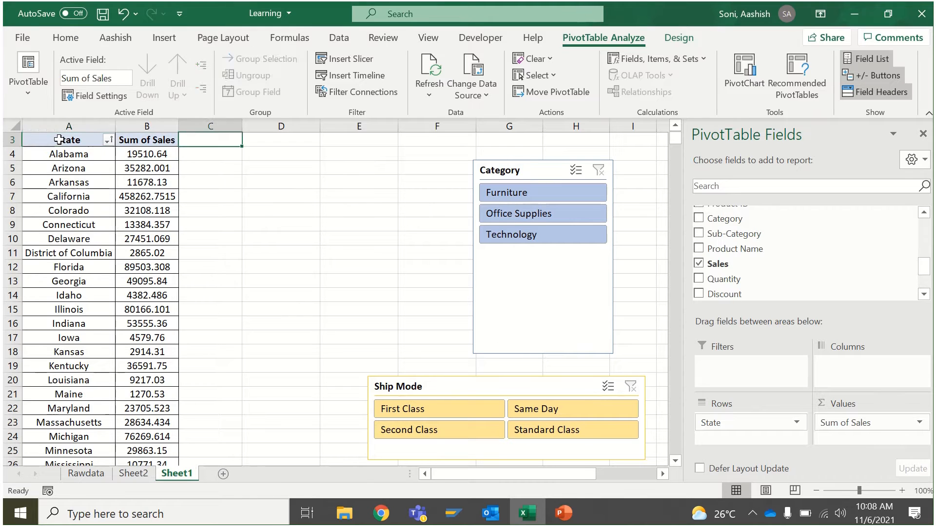
pyautogui.click(164, 37)
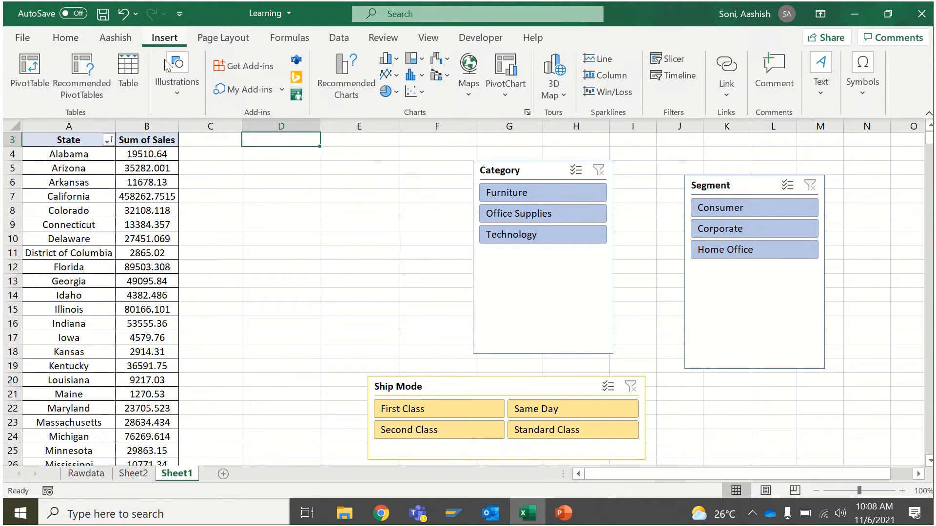
pyautogui.click(43, 75)
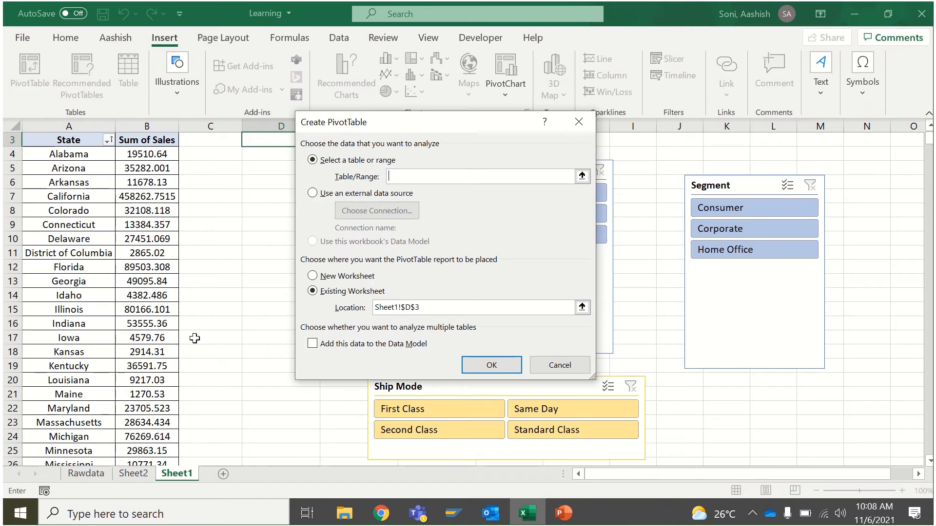
pyautogui.write('source')
pyautogui.press('Return')
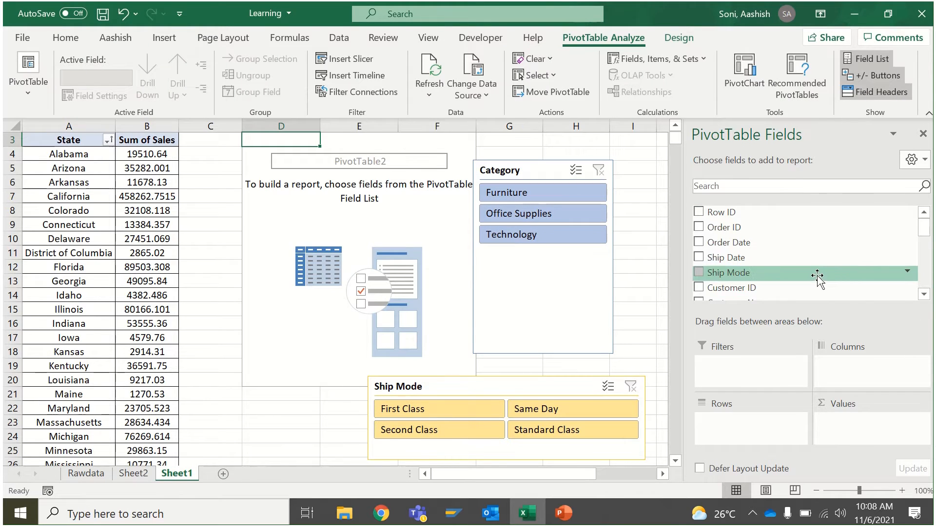
# Step: Set up the new pivot table with Ship Mode in the rows and the sum of Quantity as values
pyautogui.moveTo(817, 276); pyautogui.dragTo(763, 420)
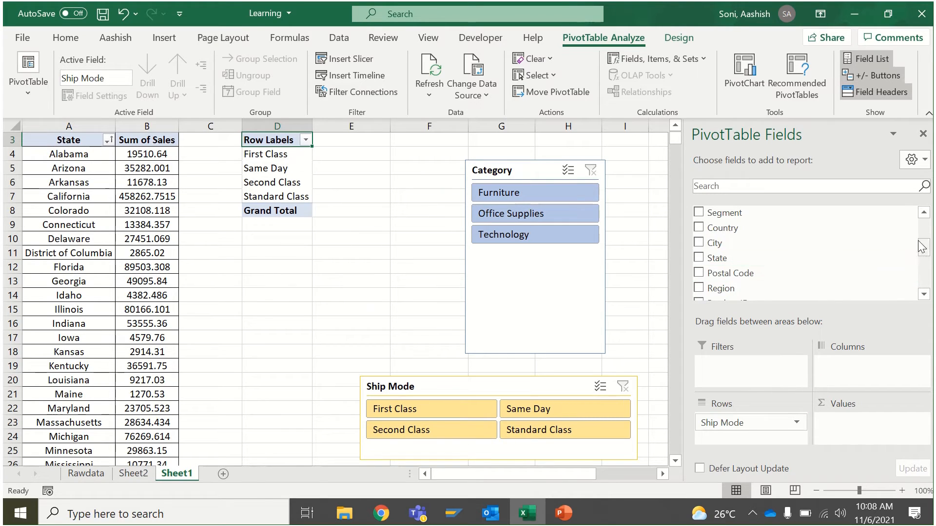
pyautogui.moveTo(927, 248); pyautogui.dragTo(925, 281)
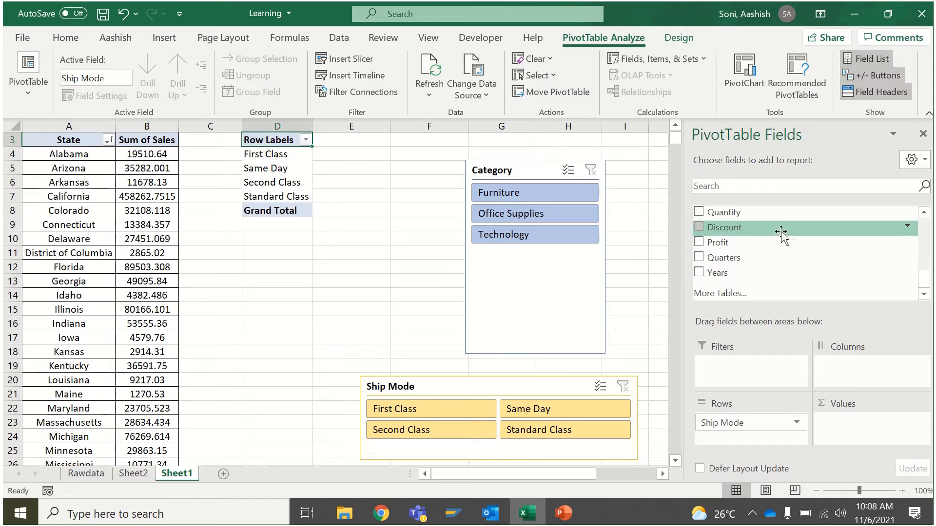
pyautogui.moveTo(788, 216); pyautogui.dragTo(861, 419)
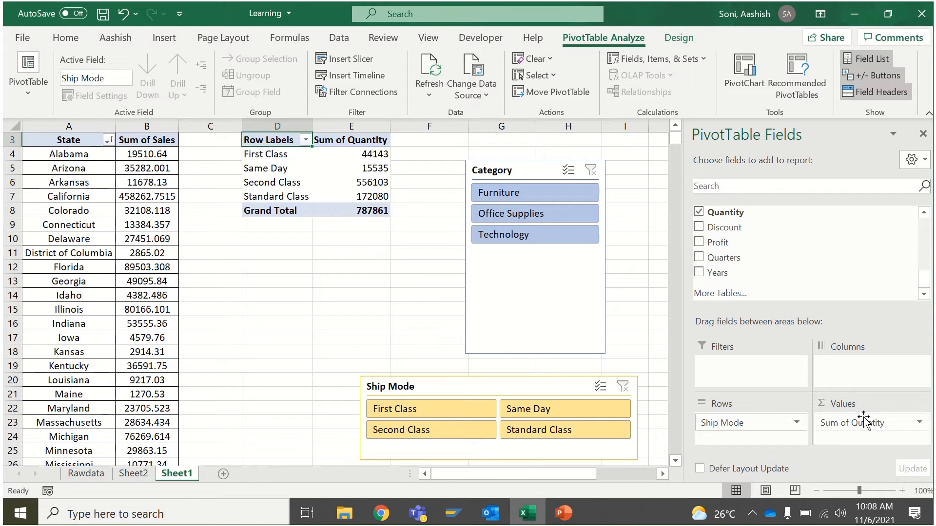
pyautogui.click(287, 177)
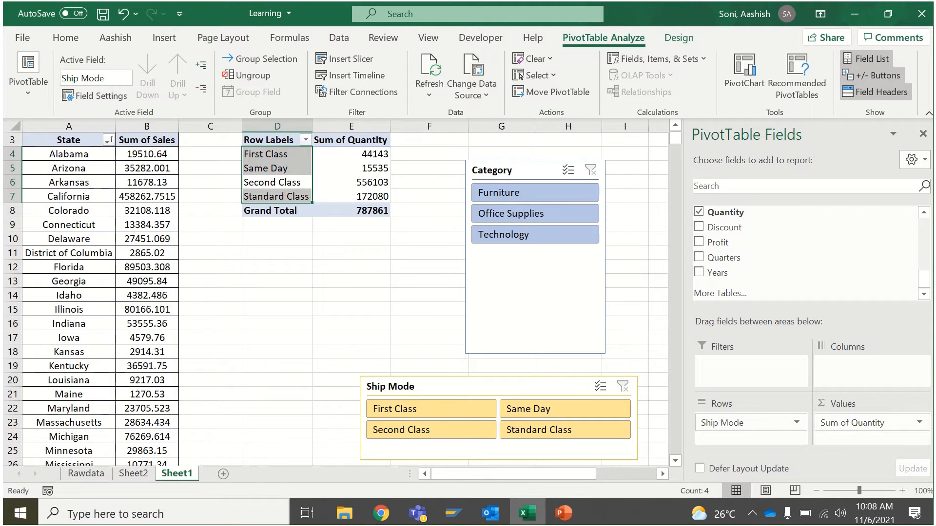
# Step: Close the PivotTable field list and move the Ship Mode slicer just below the quantity pivot table
pyautogui.click(923, 134)
pyautogui.click(307, 255)
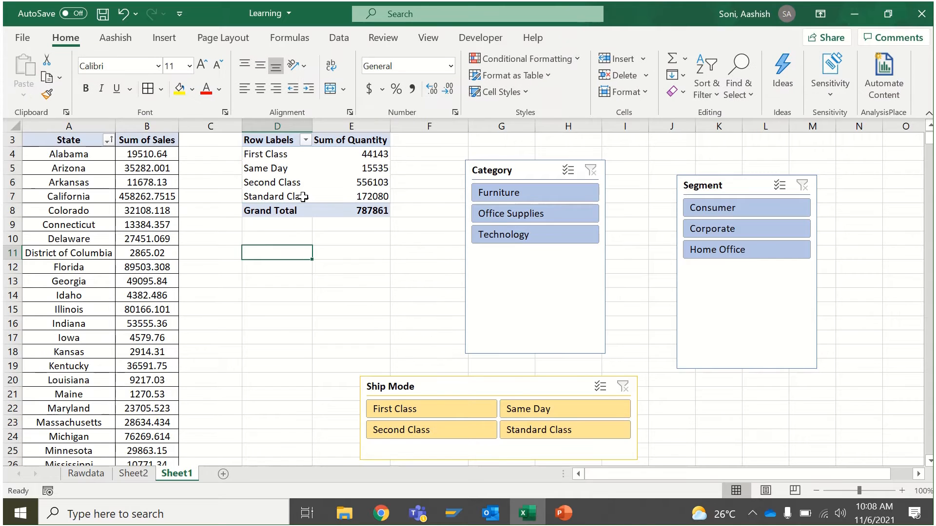
pyautogui.moveTo(438, 383); pyautogui.dragTo(260, 267)
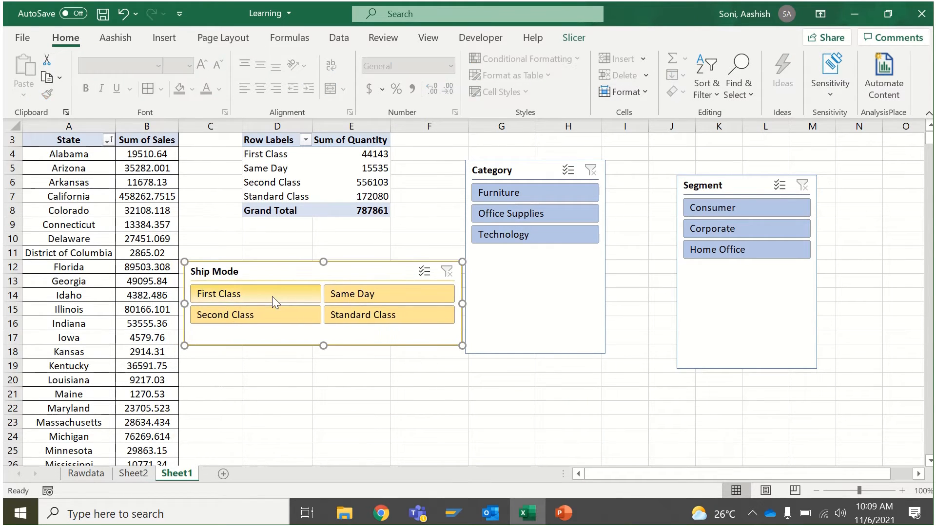
# Step: Filter by First Class and by Second Class in the Ship Mode slicer, and clear its filter
pyautogui.click(273, 298)
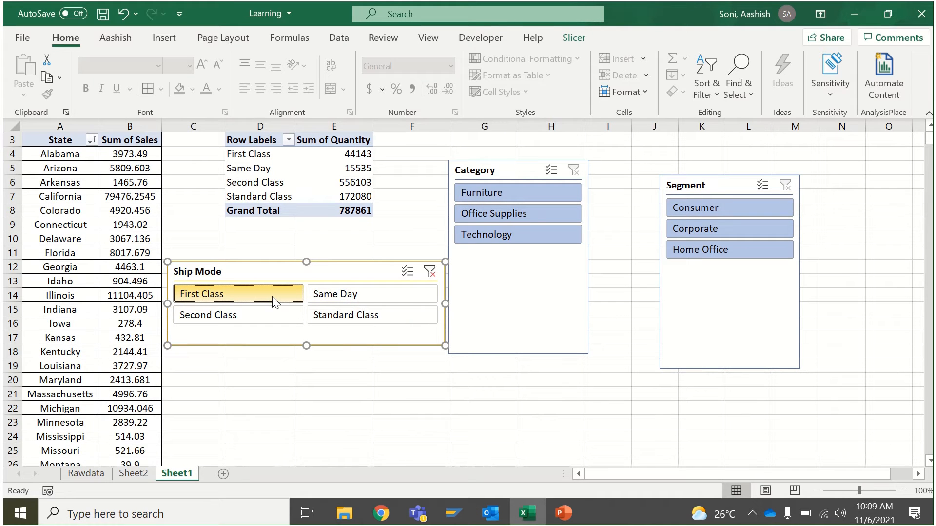
pyautogui.click(263, 315)
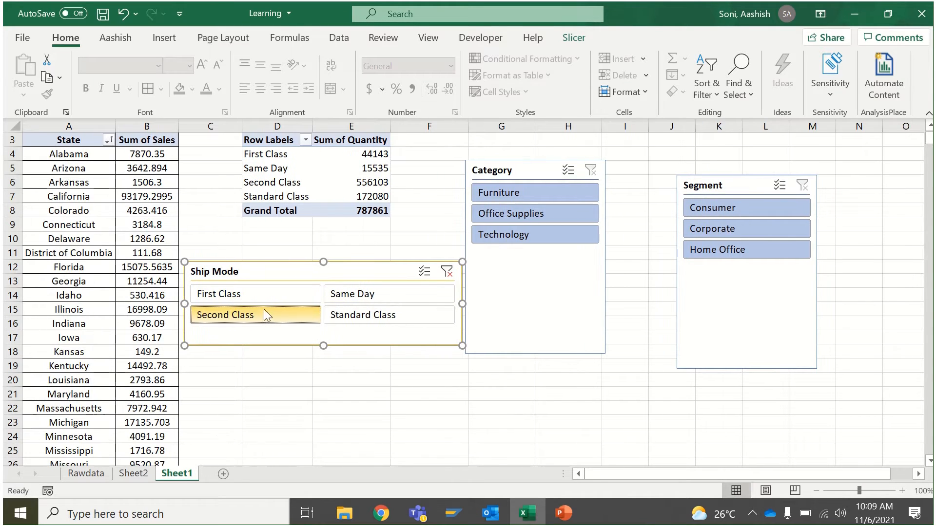
pyautogui.click(447, 271)
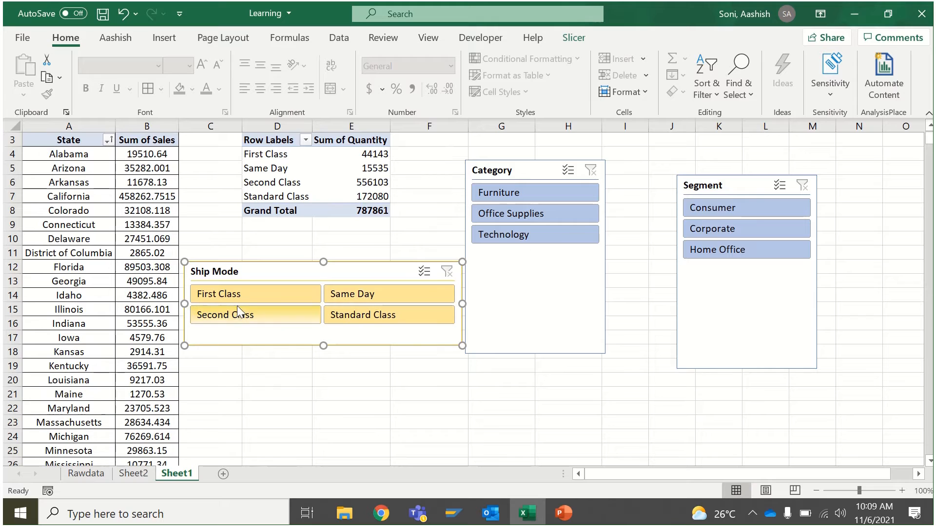
pyautogui.moveTo(78, 157); pyautogui.dragTo(97, 312)
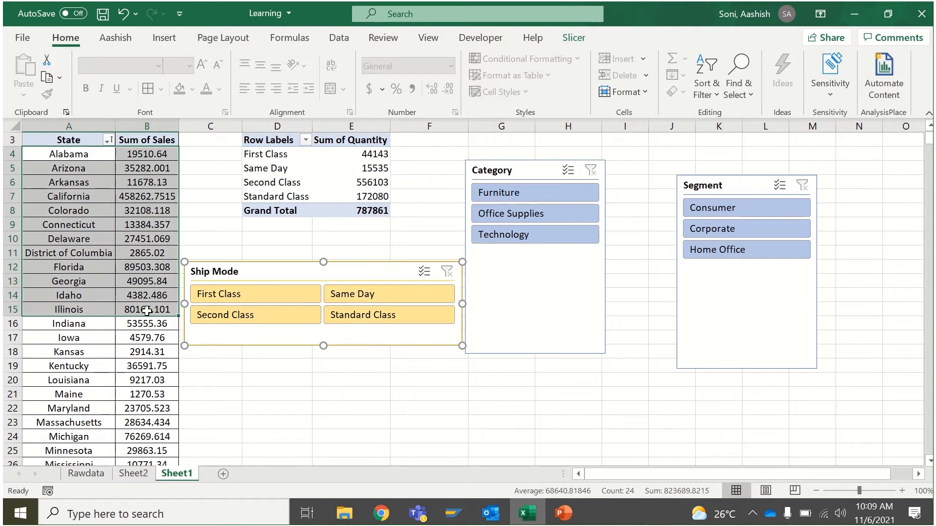
pyautogui.moveTo(273, 156); pyautogui.dragTo(358, 195)
pyautogui.click(347, 184)
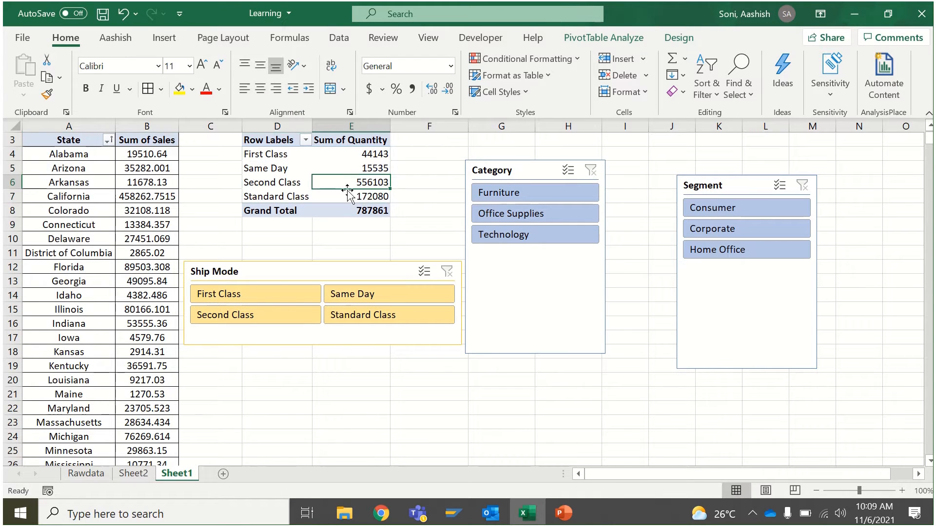
# Step: Filter to First Class, Office Supplies and Consumer with the Ship Mode, Category and Segment slicers, and clear all three filters
pyautogui.click(248, 294)
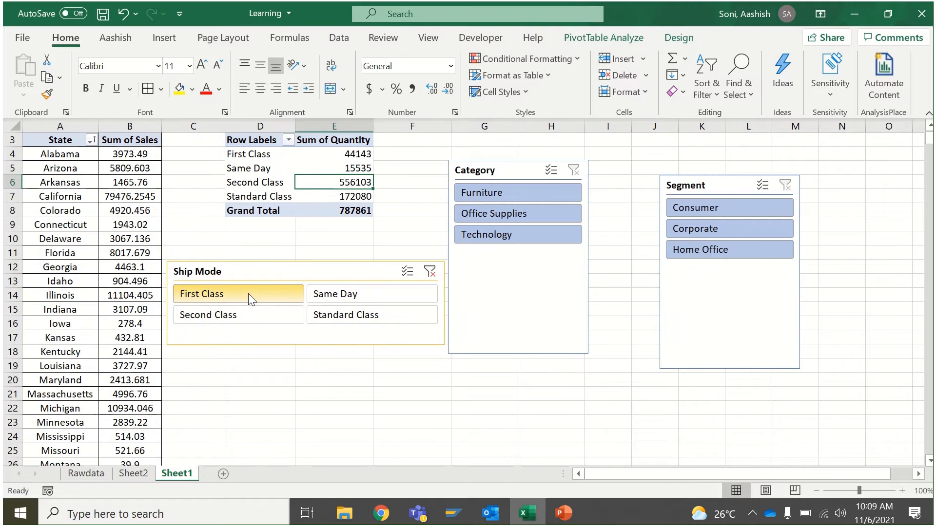
pyautogui.click(482, 222)
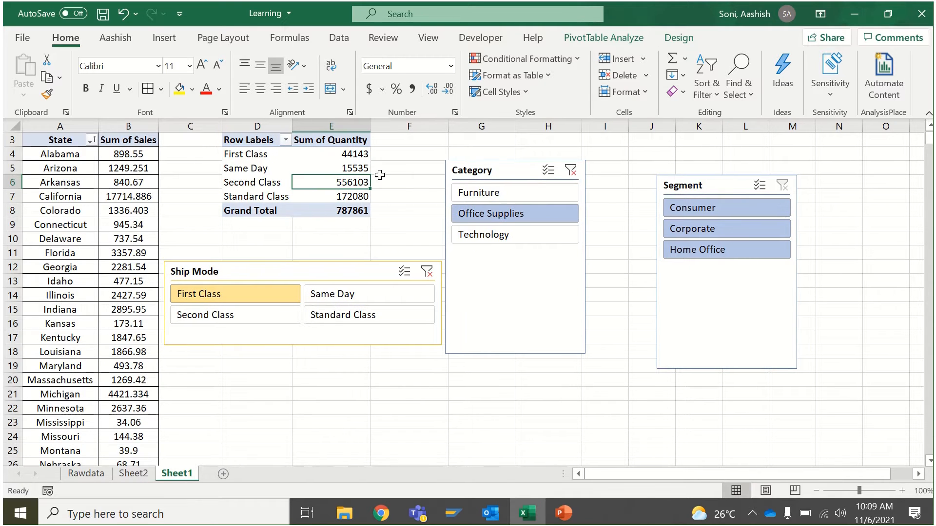
pyautogui.click(722, 211)
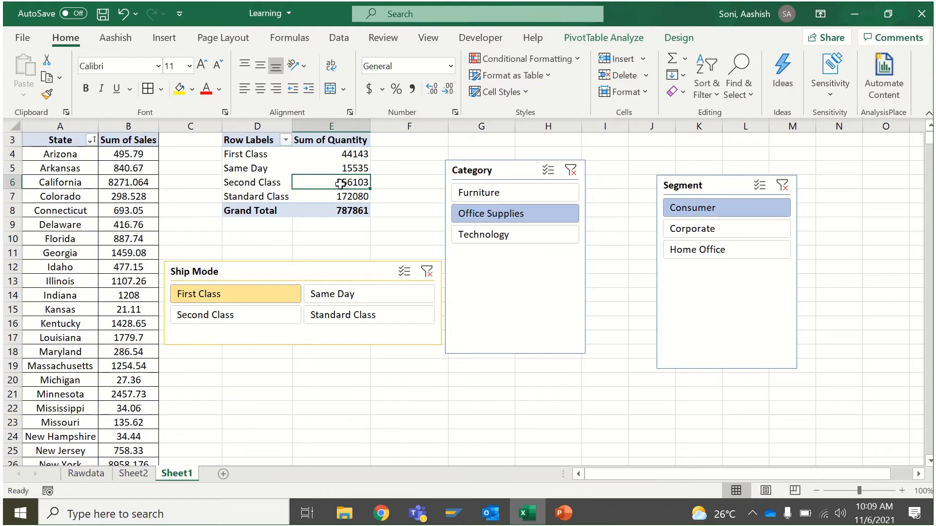
pyautogui.click(789, 191)
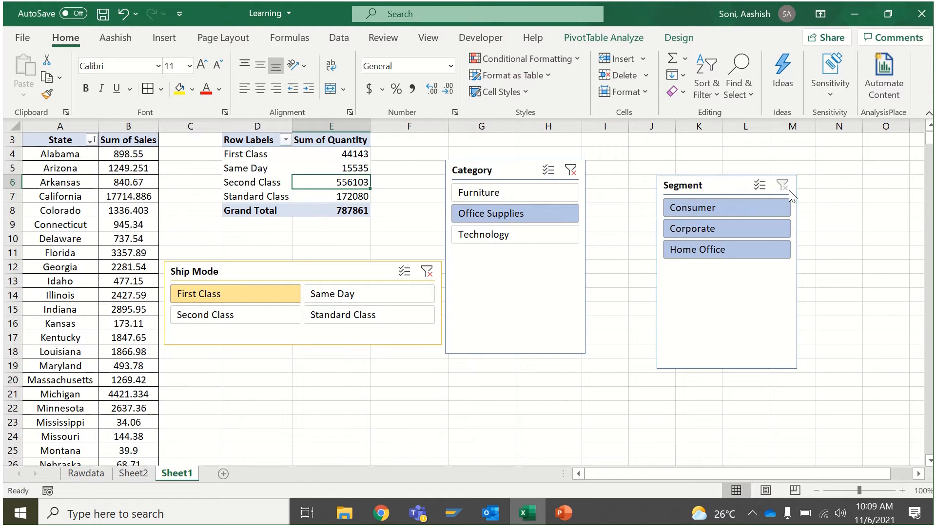
pyautogui.click(571, 171)
pyautogui.click(428, 272)
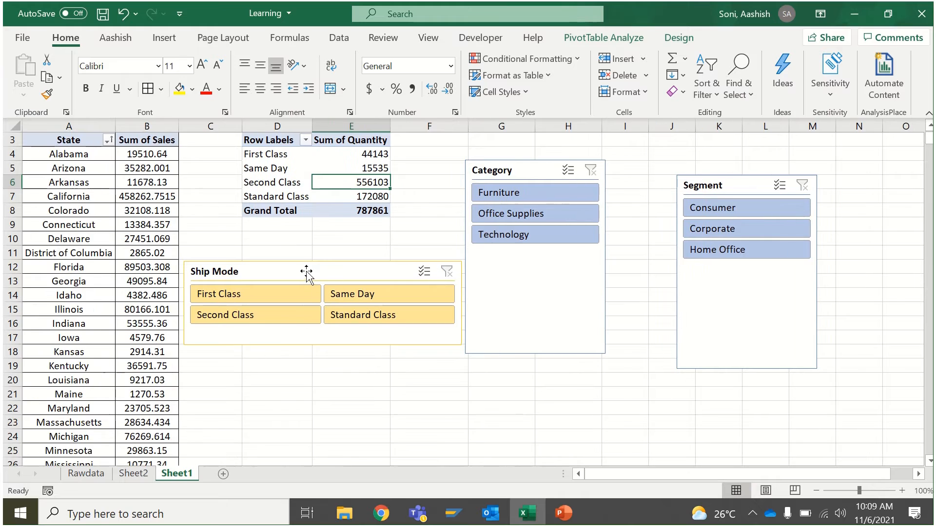
pyautogui.click(306, 271)
pyautogui.click(299, 183)
pyautogui.rightClick(297, 185)
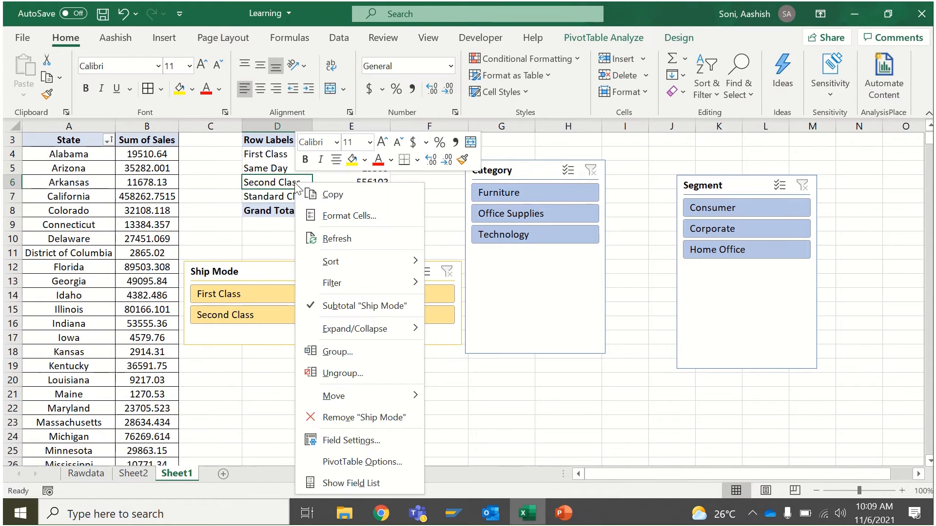
pyautogui.click(267, 177)
# Step: Insert a Region slicer for the quantity by ship mode pivot table and place it just below that table
pyautogui.click(284, 155)
pyautogui.click(626, 37)
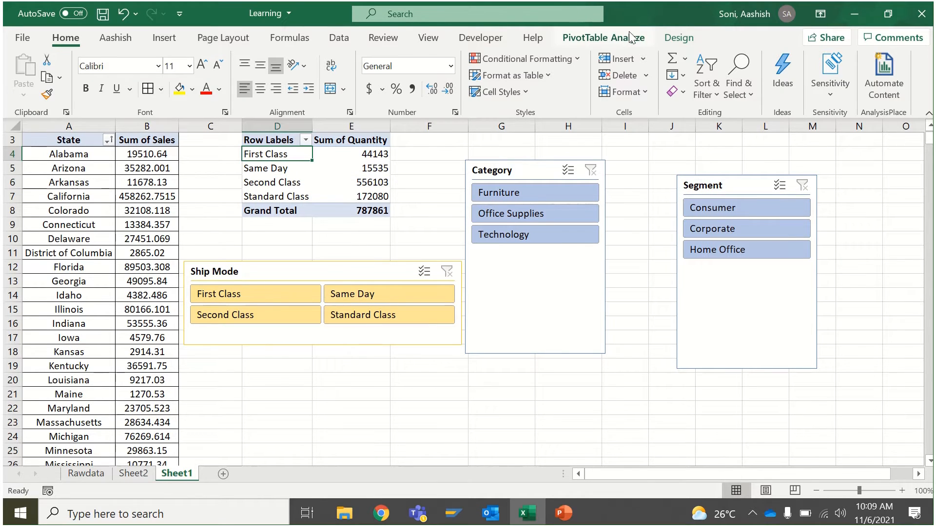
pyautogui.click(342, 59)
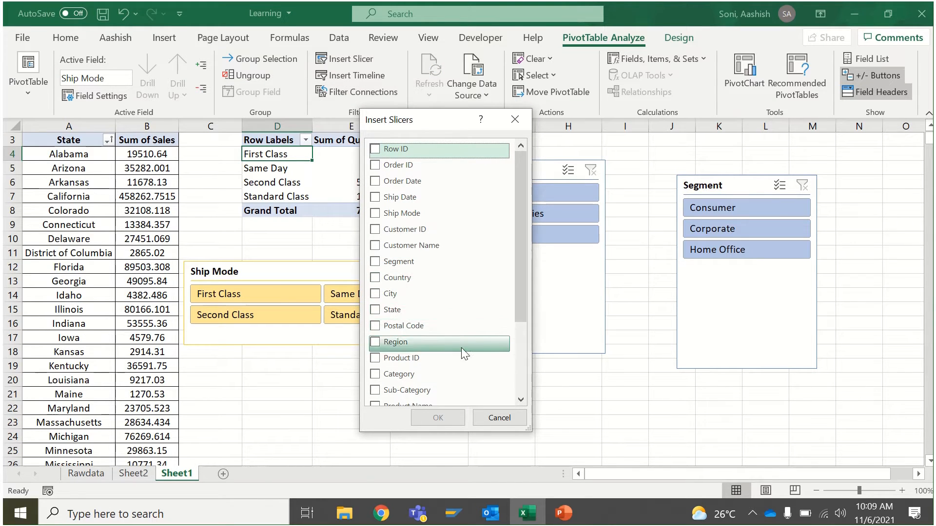
pyautogui.click(373, 342)
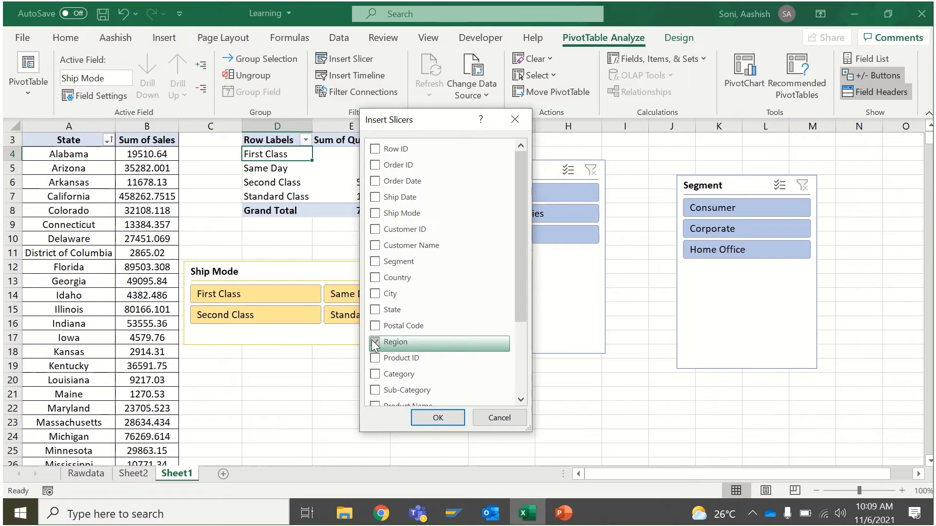
pyautogui.click(428, 417)
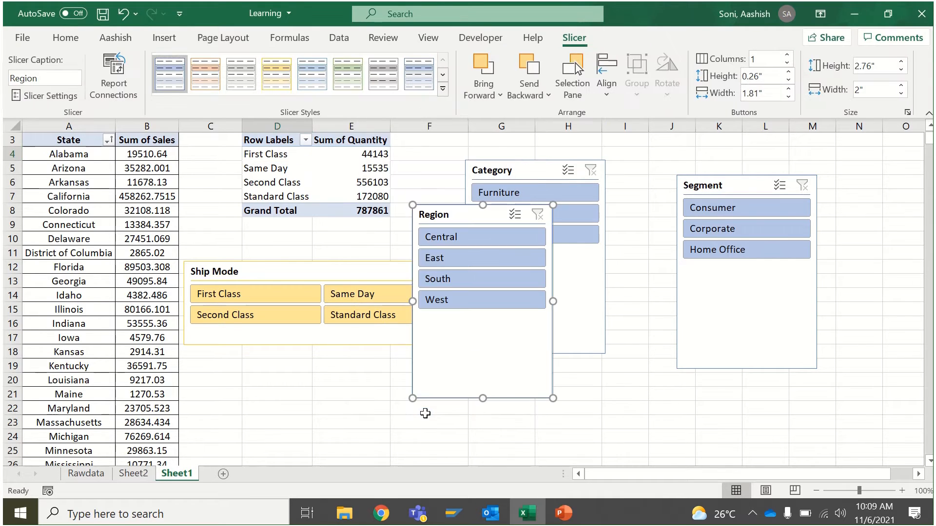
pyautogui.moveTo(432, 214); pyautogui.dragTo(345, 231)
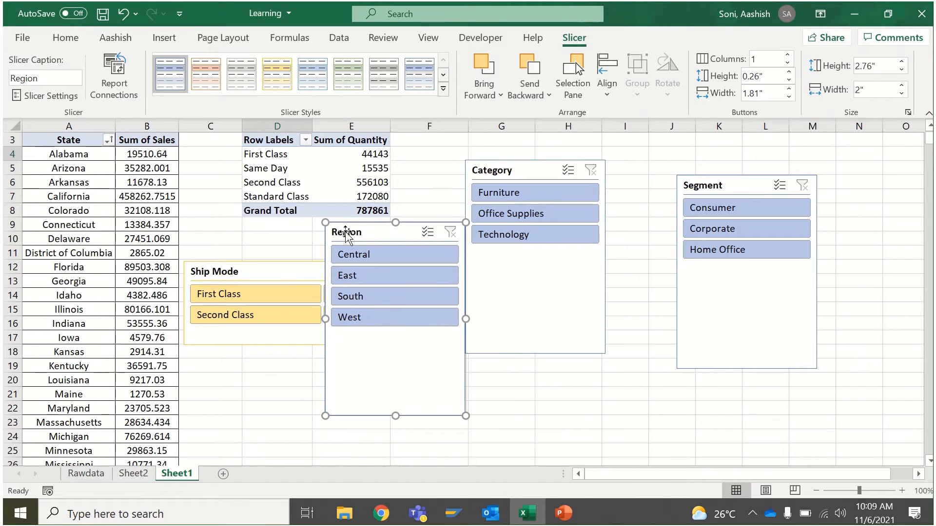
# Step: Filter by Central and by East in the Region slicer, and clear its filter
pyautogui.click(351, 258)
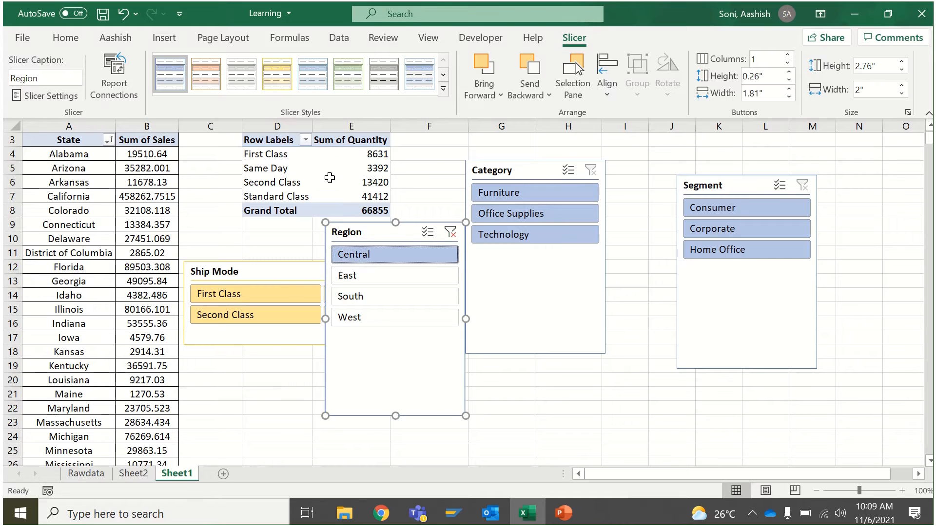
pyautogui.click(408, 274)
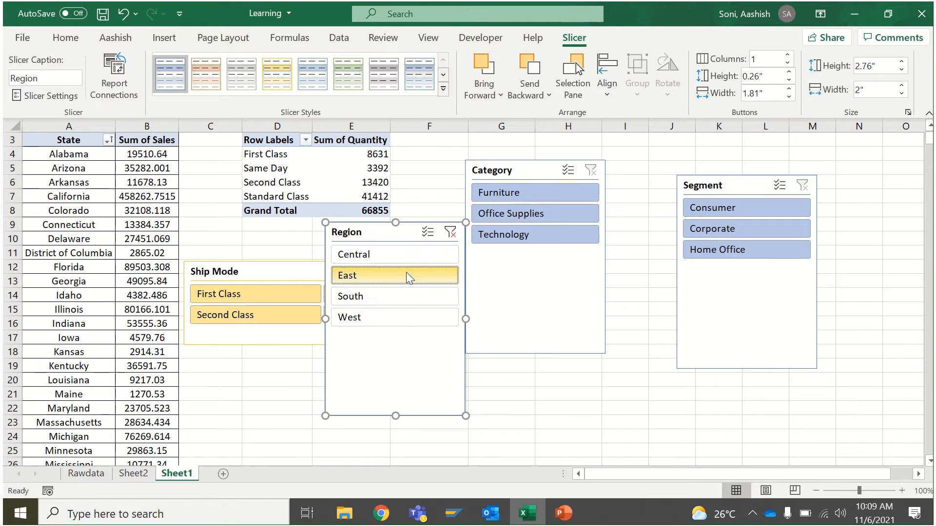
pyautogui.click(449, 232)
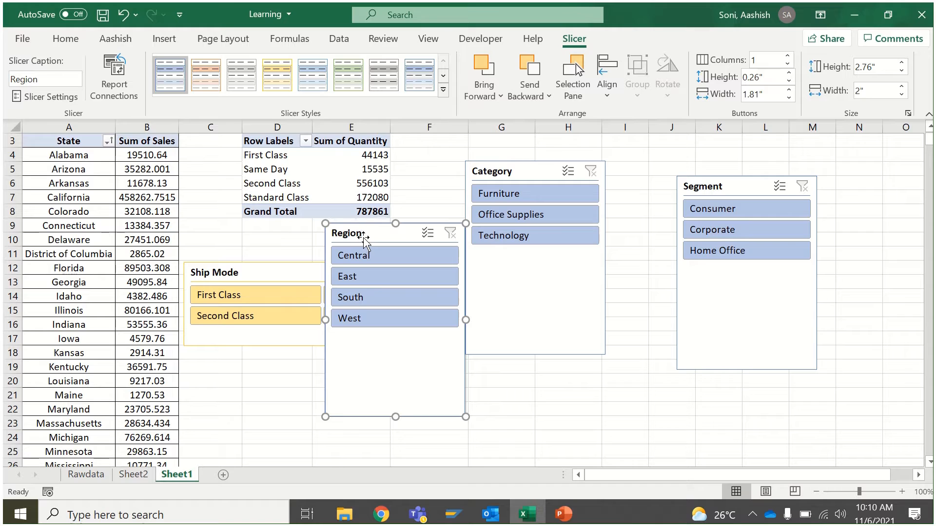
pyautogui.moveTo(273, 155); pyautogui.dragTo(273, 198)
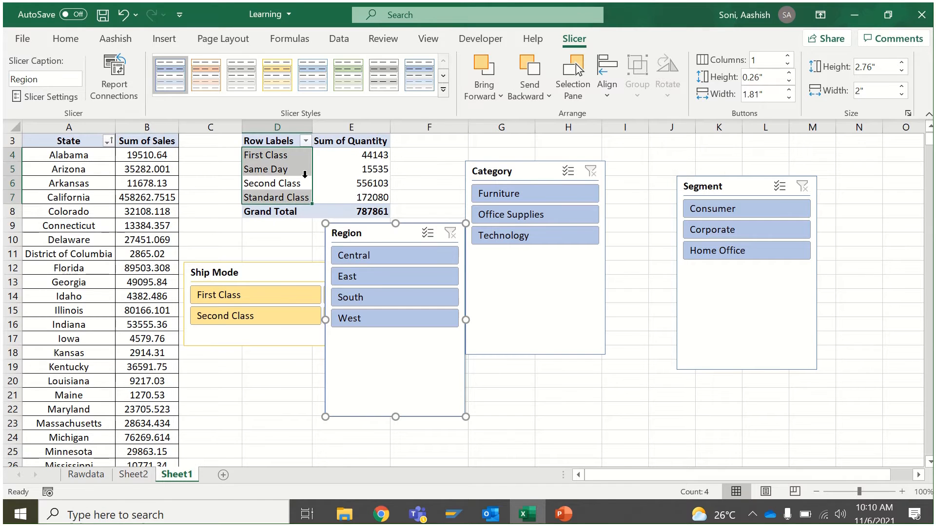
pyautogui.click(104, 173)
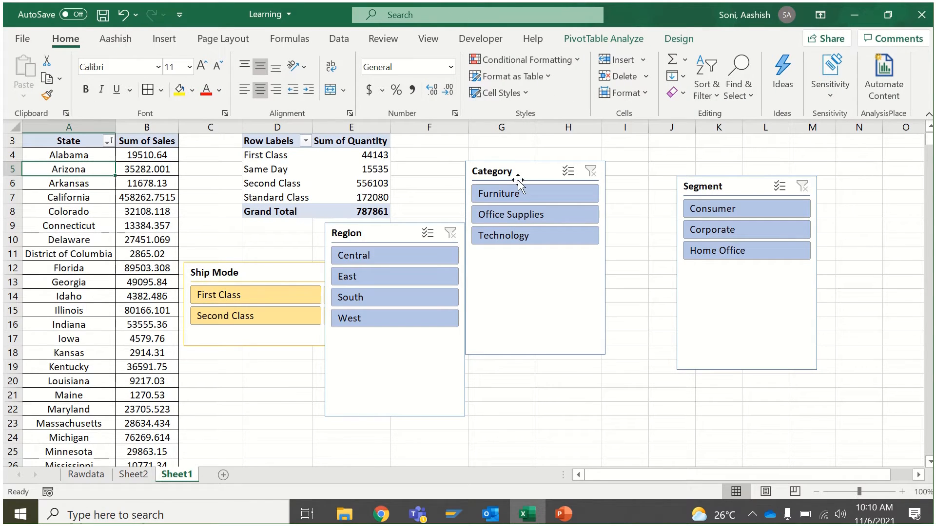
pyautogui.click(147, 196)
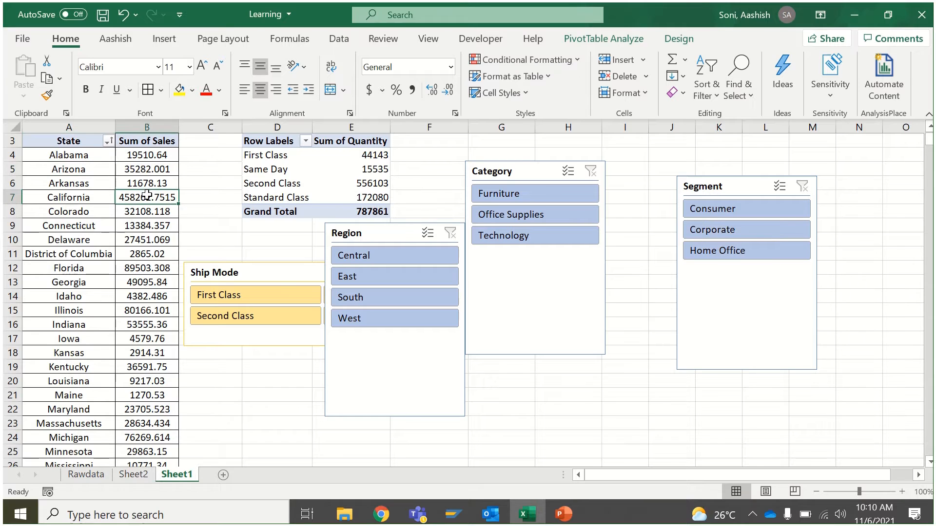
pyautogui.click(291, 172)
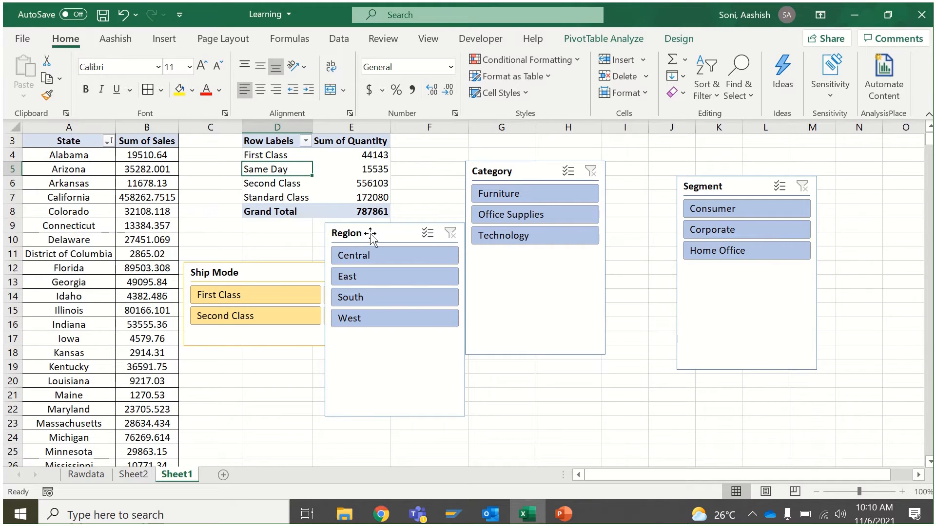
# Step: Move the Region slicer off the Ship Mode slicer, and connect the Ship Mode slicer to PivotTable2 on Sheet1 and PivotTable1 on Sheet2
pyautogui.moveTo(383, 233); pyautogui.dragTo(573, 284)
pyautogui.click(355, 272)
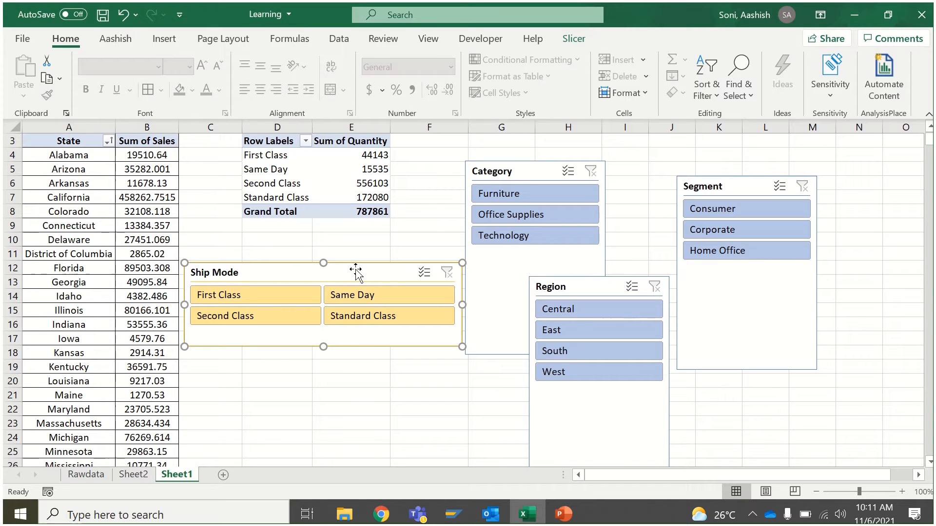
pyautogui.rightClick(357, 272)
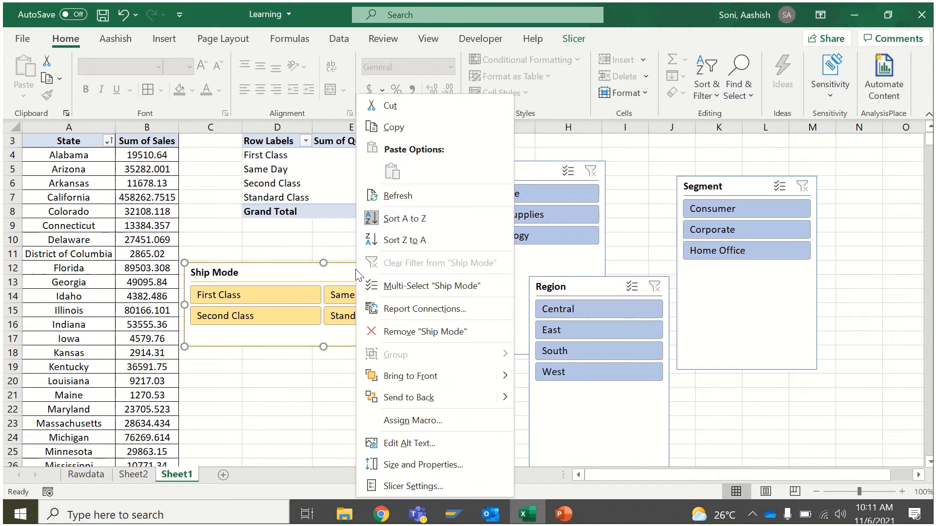
pyautogui.click(390, 309)
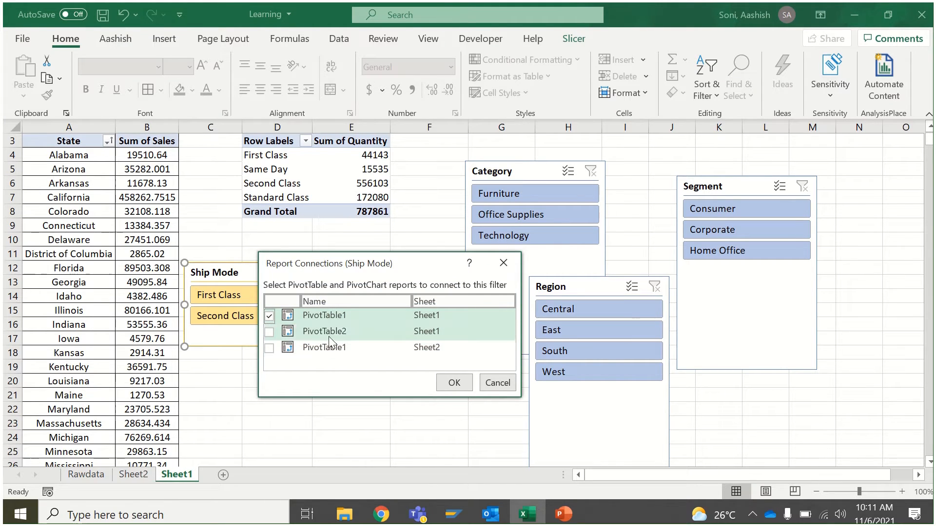
pyautogui.click(270, 332)
pyautogui.click(270, 348)
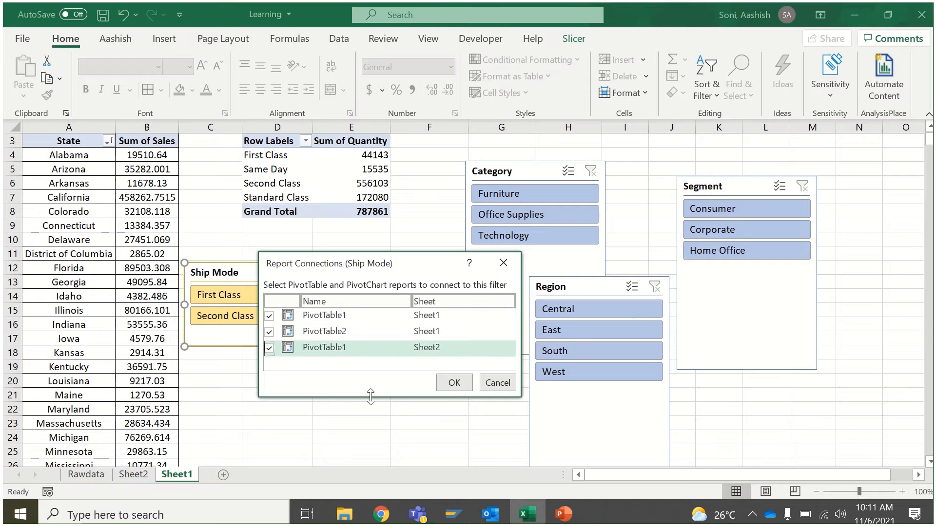
pyautogui.click(462, 385)
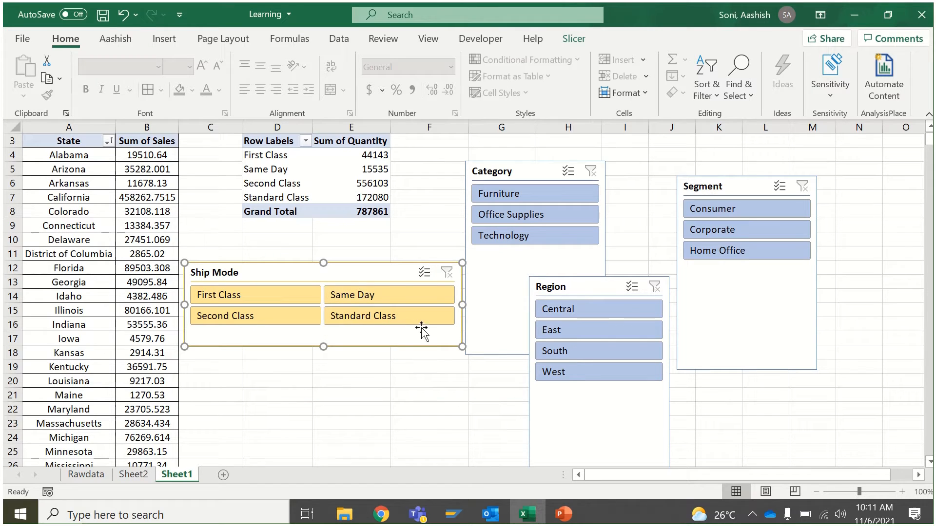
# Step: Connect the Category slicer to PivotTable2 on Sheet1 and PivotTable1 on Sheet2 through its report connections
pyautogui.click(511, 173)
pyautogui.rightClick(511, 173)
pyautogui.click(572, 311)
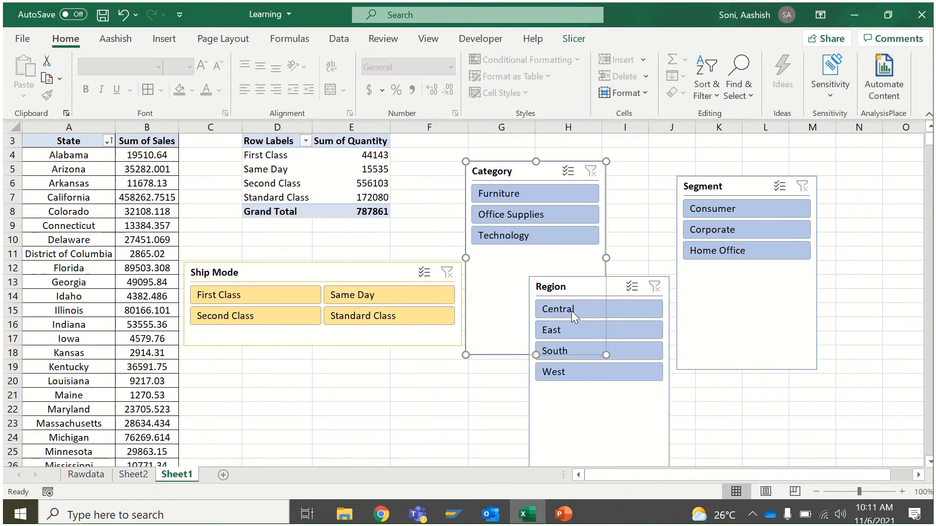
pyautogui.click(450, 335)
pyautogui.click(451, 351)
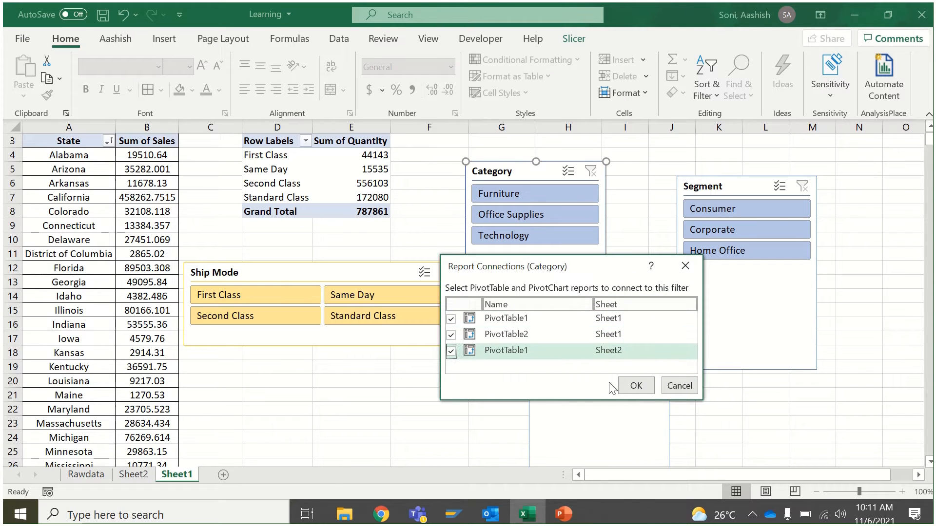
pyautogui.click(636, 385)
# Step: Connect the Region slicer to PivotTable1 on Sheet1 and PivotTable1 on Sheet2 through its report connections
pyautogui.click(559, 286)
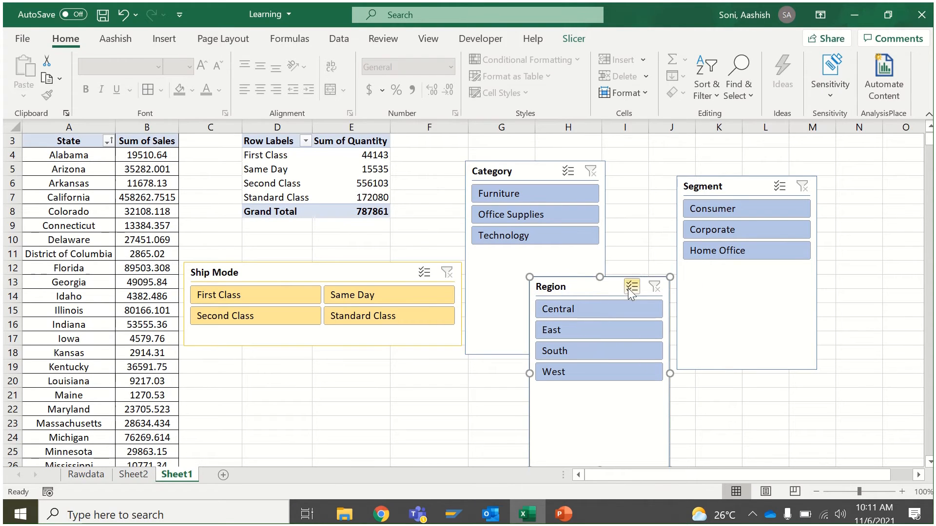
pyautogui.rightClick(583, 285)
pyautogui.click(634, 309)
pyautogui.click(513, 317)
pyautogui.click(513, 350)
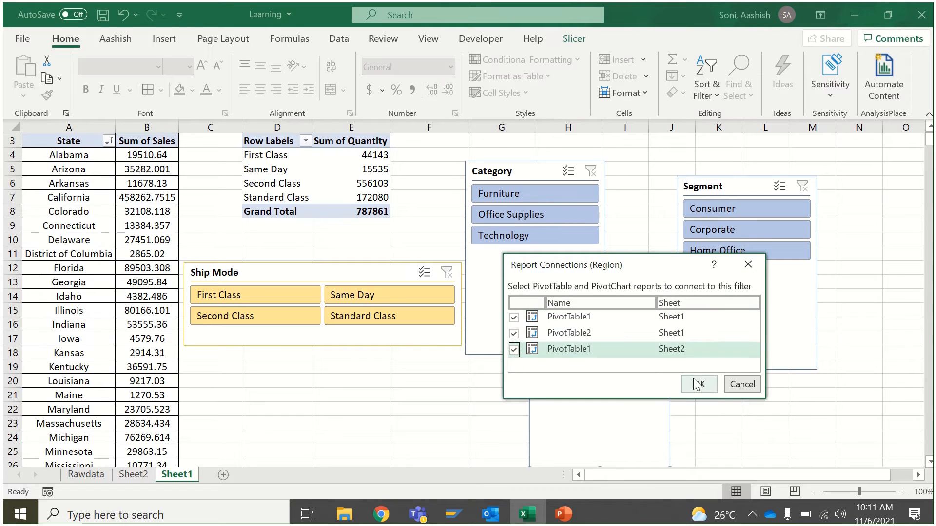
pyautogui.click(699, 384)
# Step: Connect the Segment slicer to PivotTable2 on Sheet1 and PivotTable1 on Sheet2 through its report connections
pyautogui.click(711, 190)
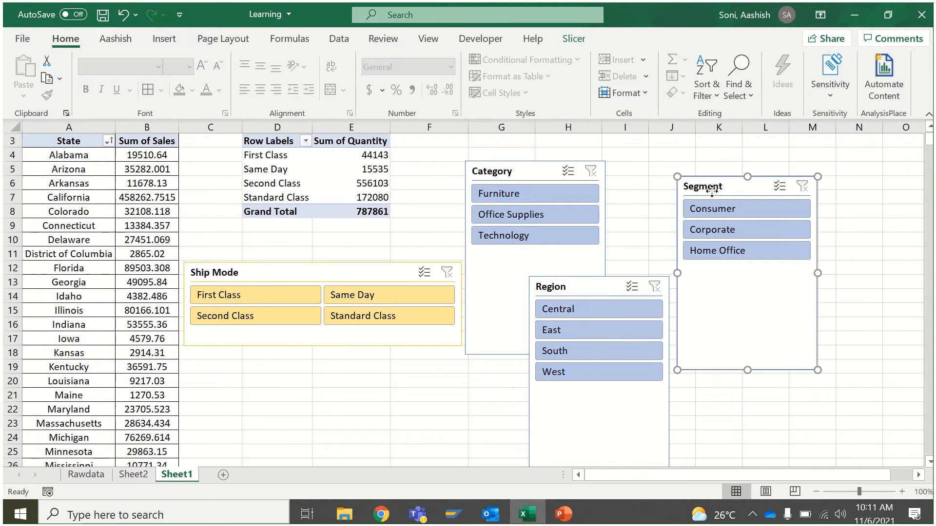
pyautogui.rightClick(713, 191)
pyautogui.click(778, 314)
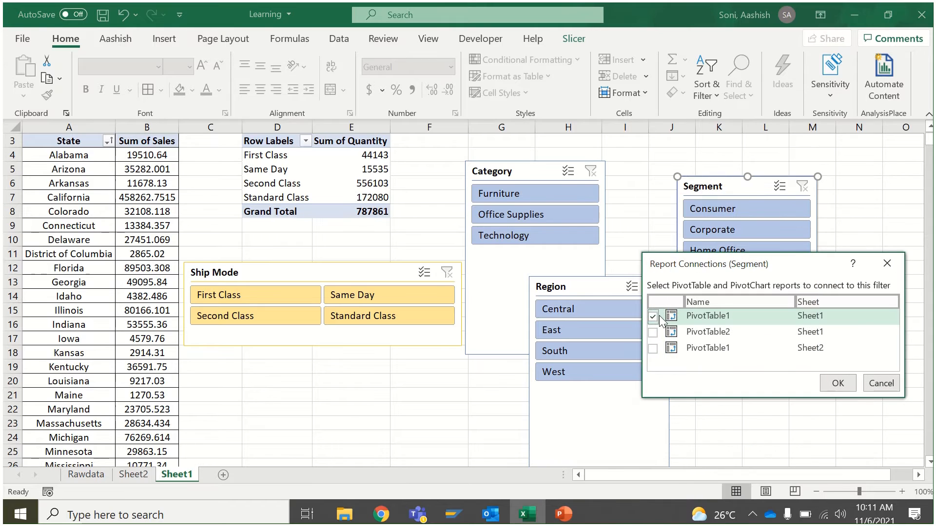
pyautogui.click(653, 316)
pyautogui.click(653, 349)
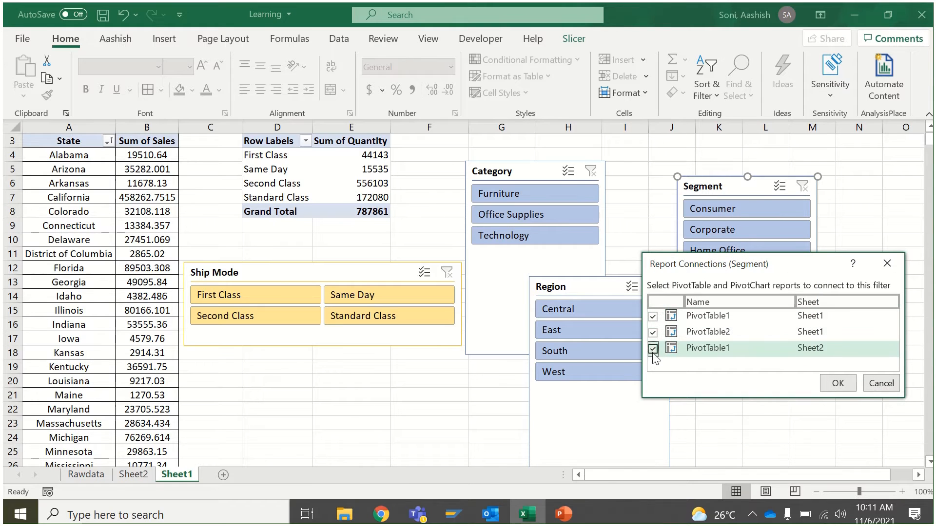
pyautogui.click(837, 383)
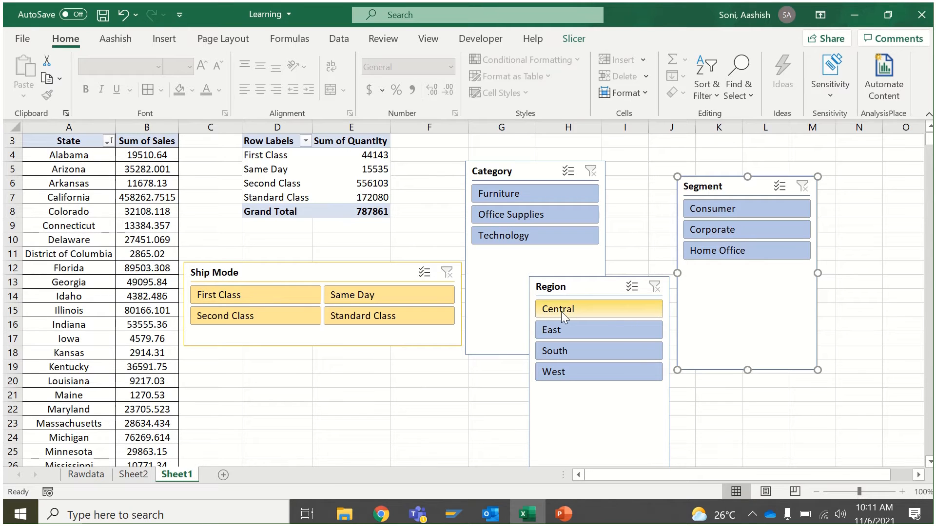
# Step: Filter both pivot tables by Central, East, South and West in turn with the Region slicer
pyautogui.moveTo(242, 168); pyautogui.dragTo(338, 204)
pyautogui.moveTo(127, 156); pyautogui.dragTo(151, 172)
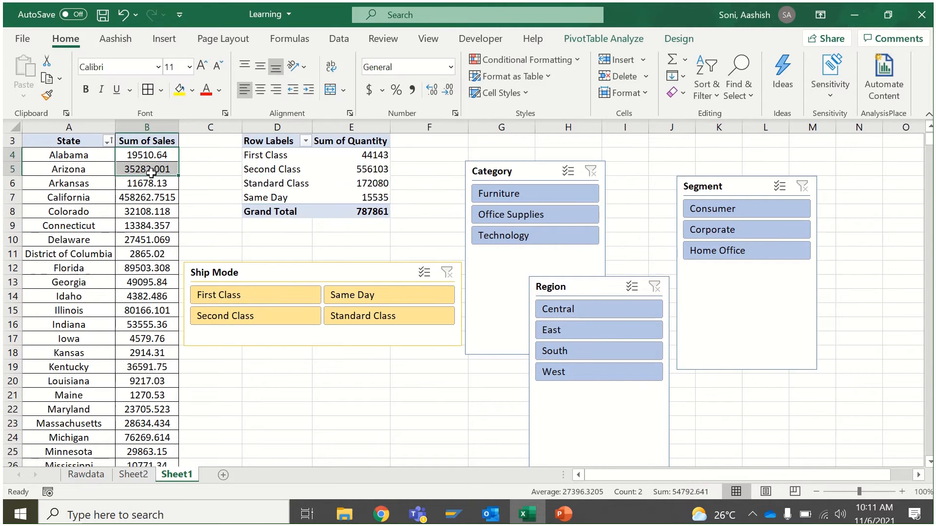
pyautogui.click(303, 185)
pyautogui.click(566, 308)
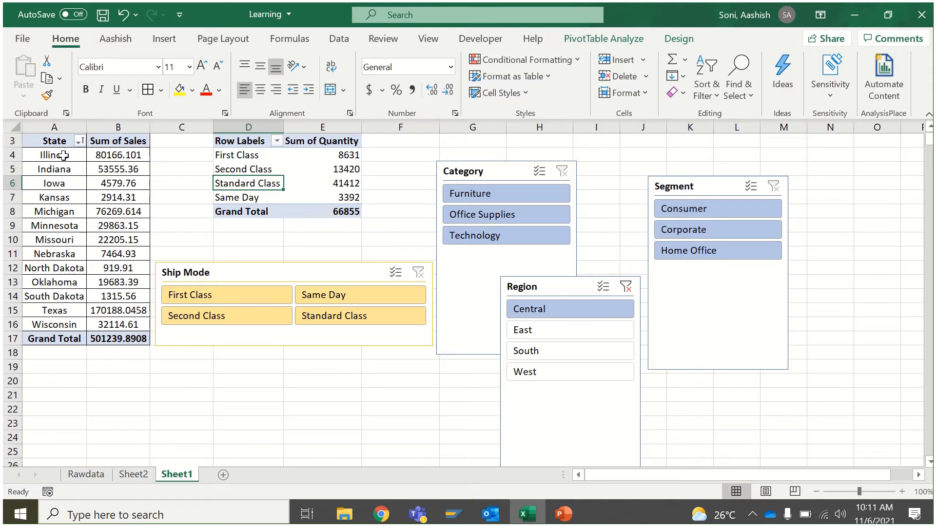
pyautogui.moveTo(63, 155); pyautogui.dragTo(53, 282)
pyautogui.click(513, 330)
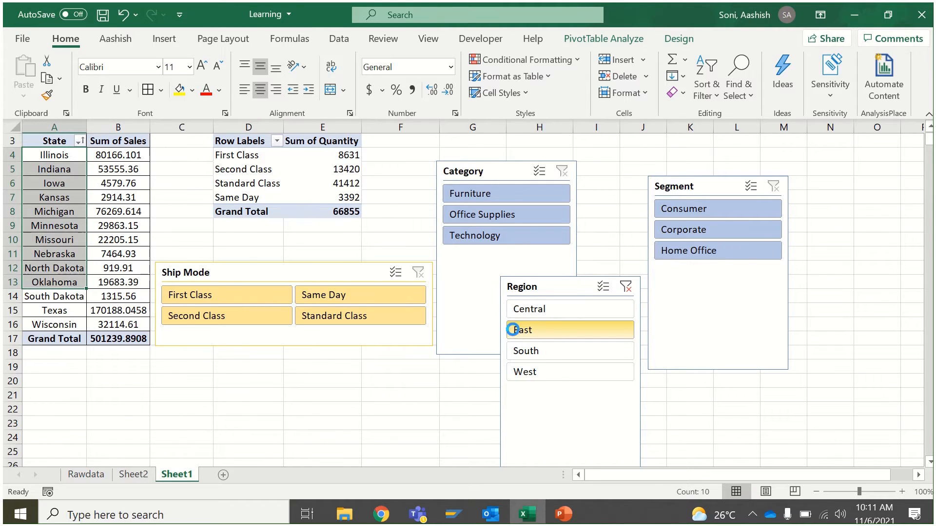
pyautogui.click(272, 169)
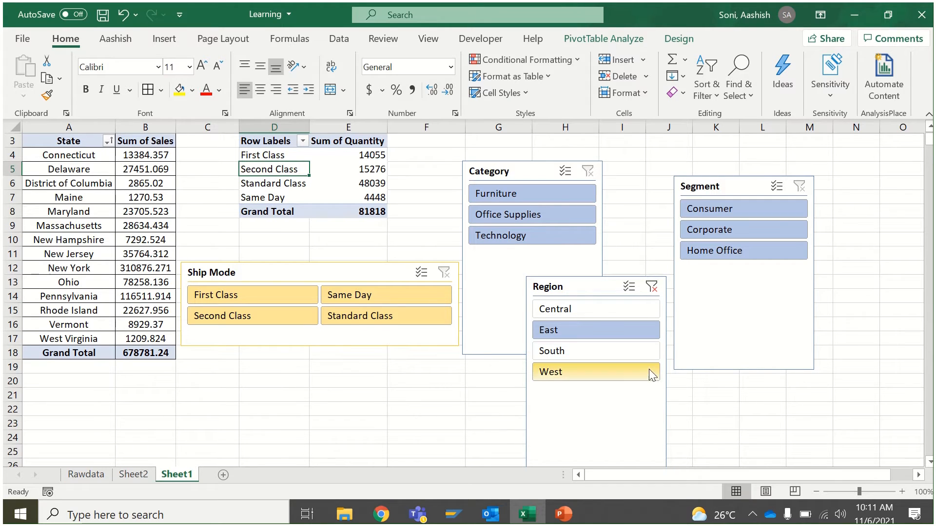
pyautogui.click(606, 351)
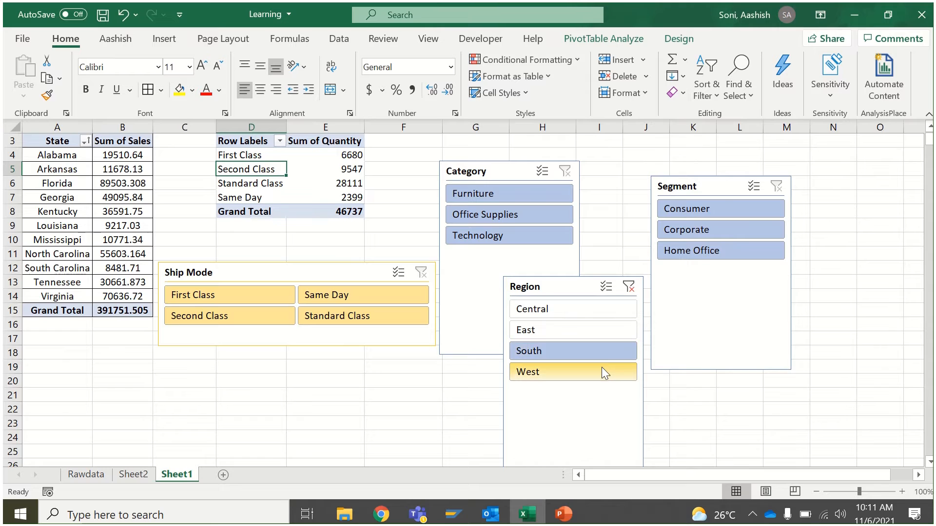
pyautogui.click(603, 371)
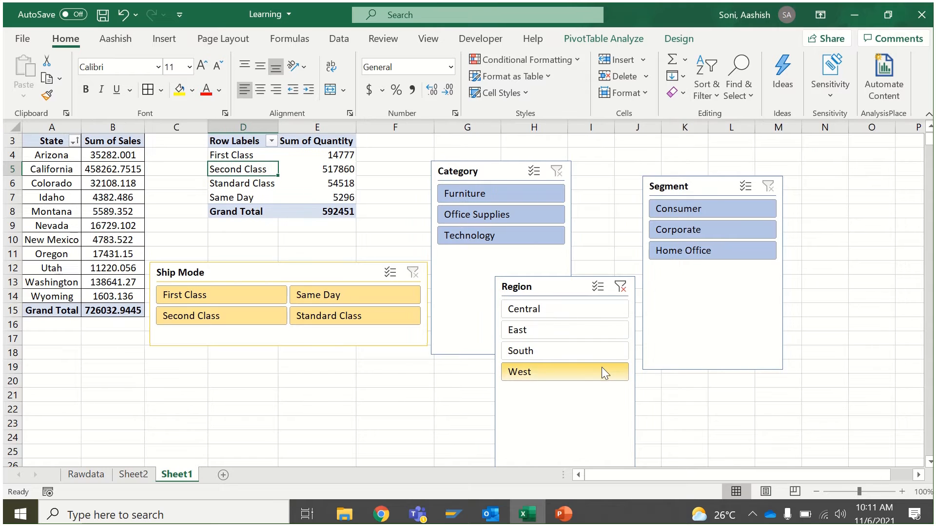
# Step: Filter by each of the four ship modes in turn with the Ship Mode slicer, and clear the Region and Ship Mode filters
pyautogui.click(258, 297)
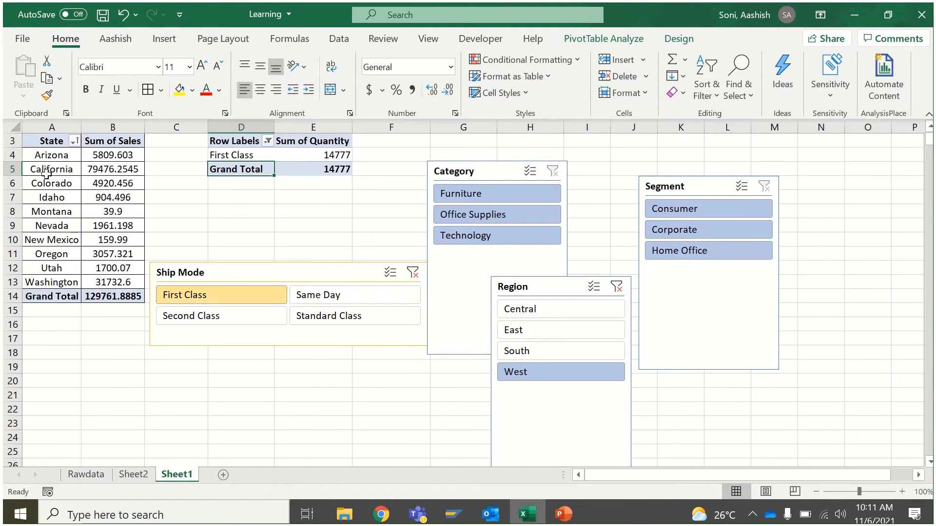
pyautogui.click(326, 299)
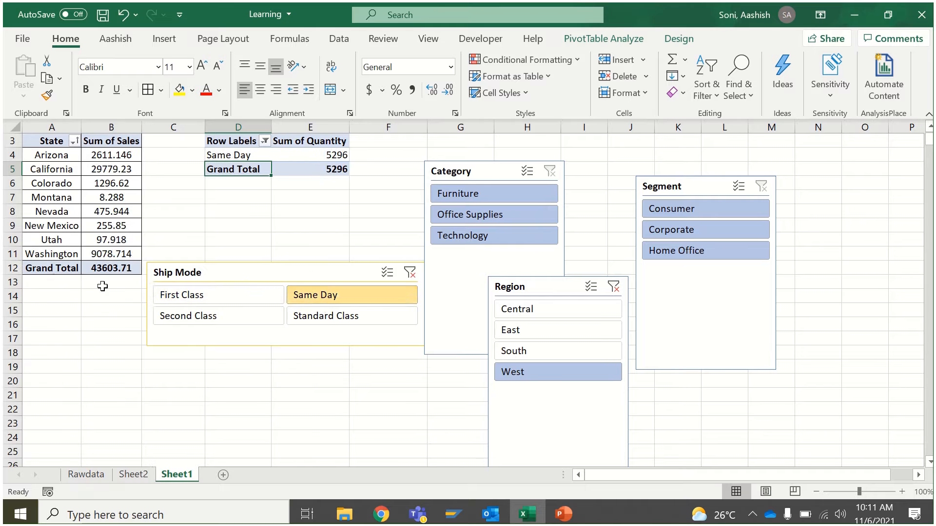
pyautogui.click(232, 317)
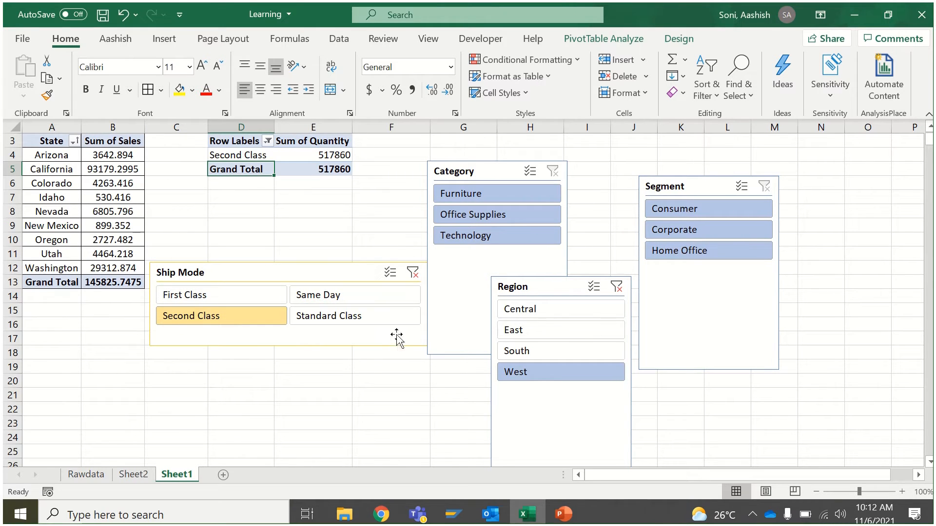
pyautogui.keyDown('ctrl'); pyautogui.click(385, 325); pyautogui.keyUp('ctrl')
pyautogui.click(382, 323)
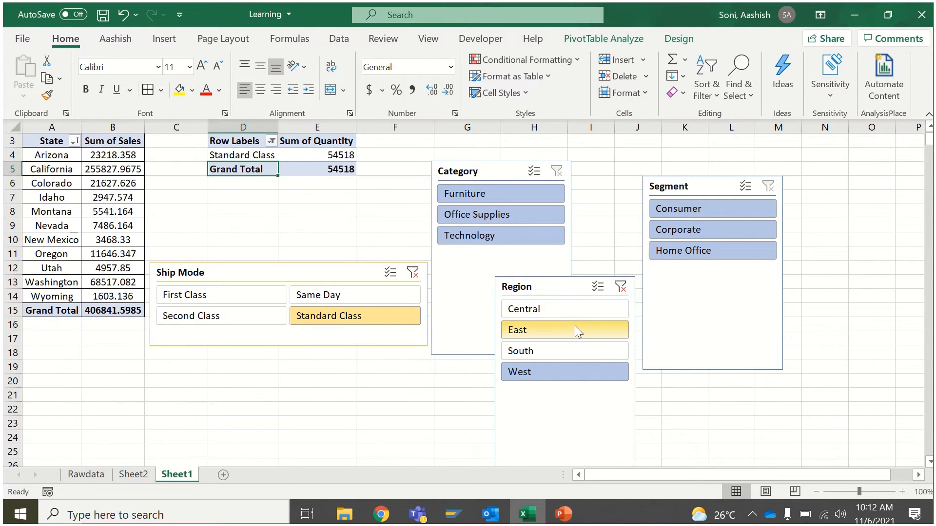
pyautogui.click(620, 288)
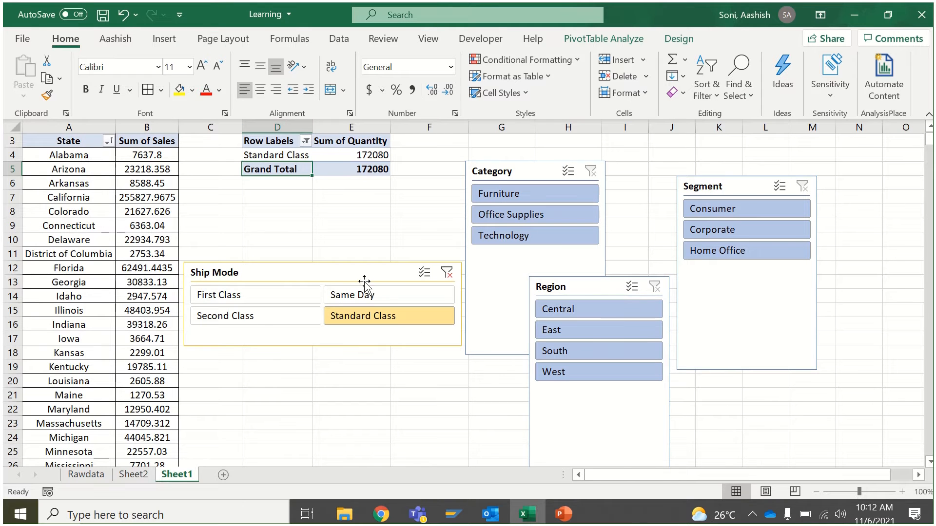
pyautogui.click(444, 271)
# Step: Review the Ship Mode slicer's report connections and its slicer options without changing them
pyautogui.click(321, 273)
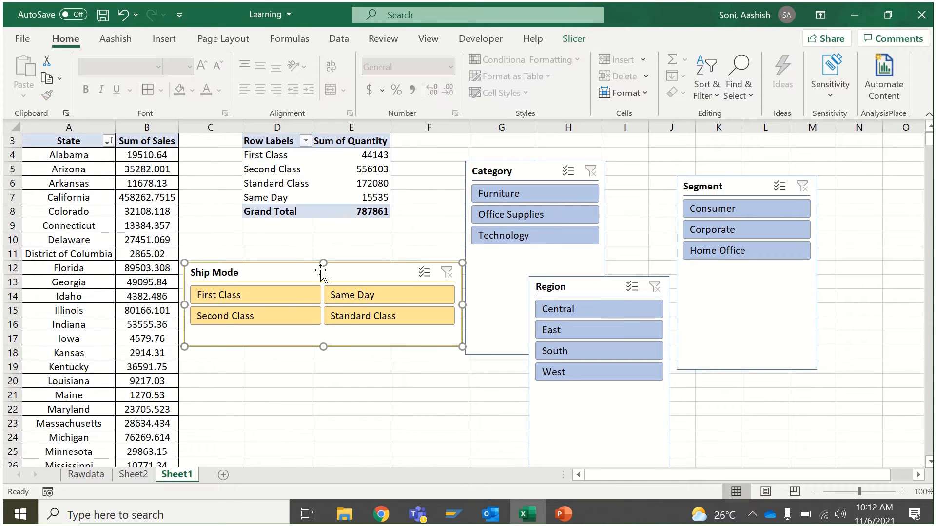
pyautogui.rightClick(320, 270)
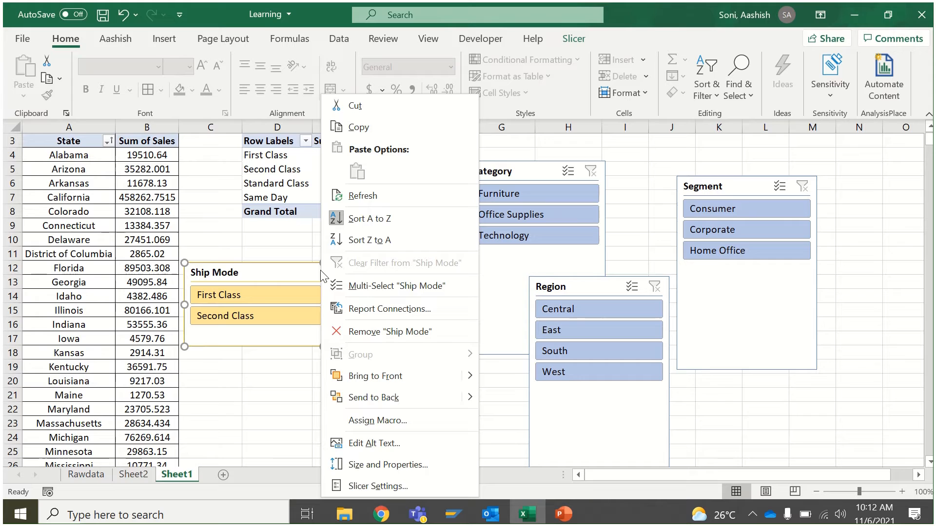
pyautogui.click(371, 304)
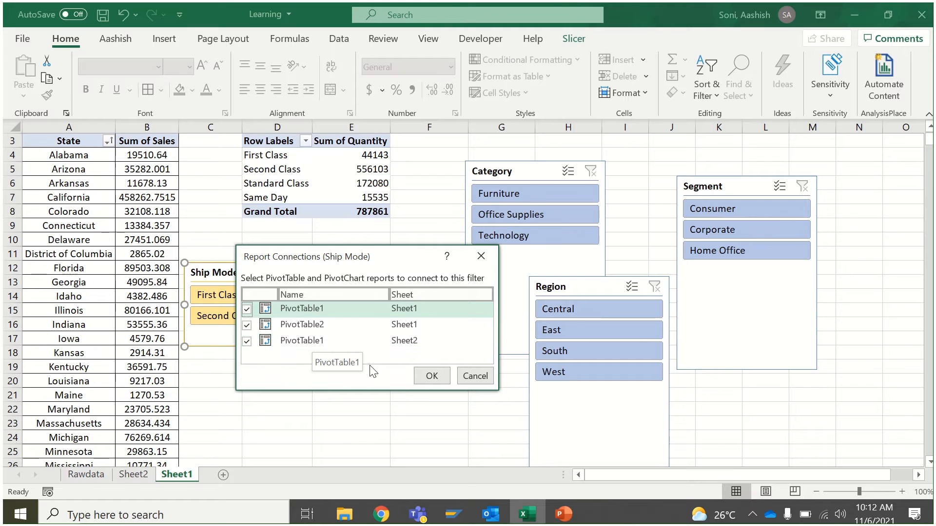
pyautogui.click(473, 377)
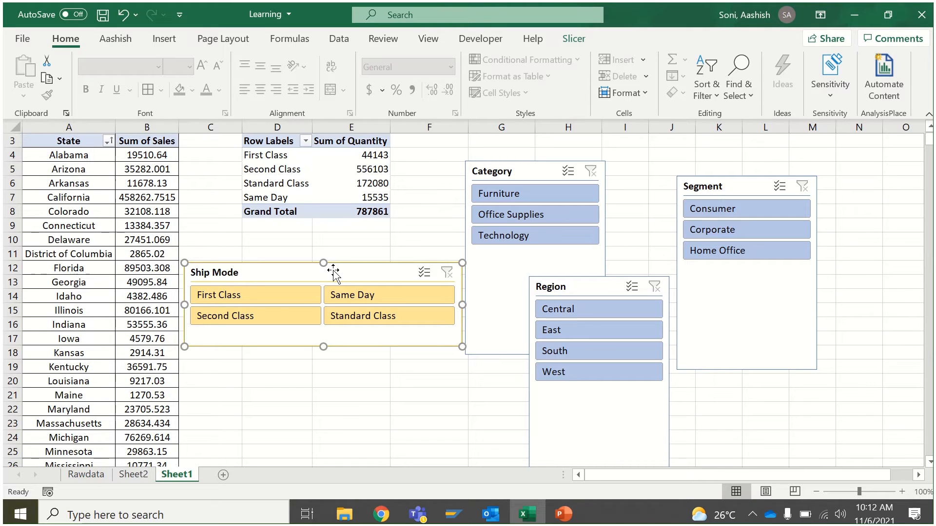
pyautogui.click(575, 40)
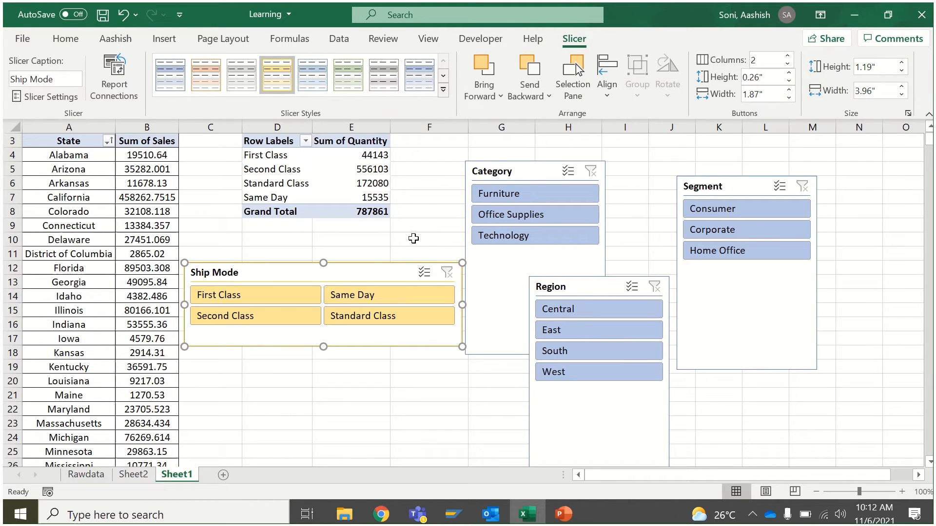
pyautogui.click(436, 250)
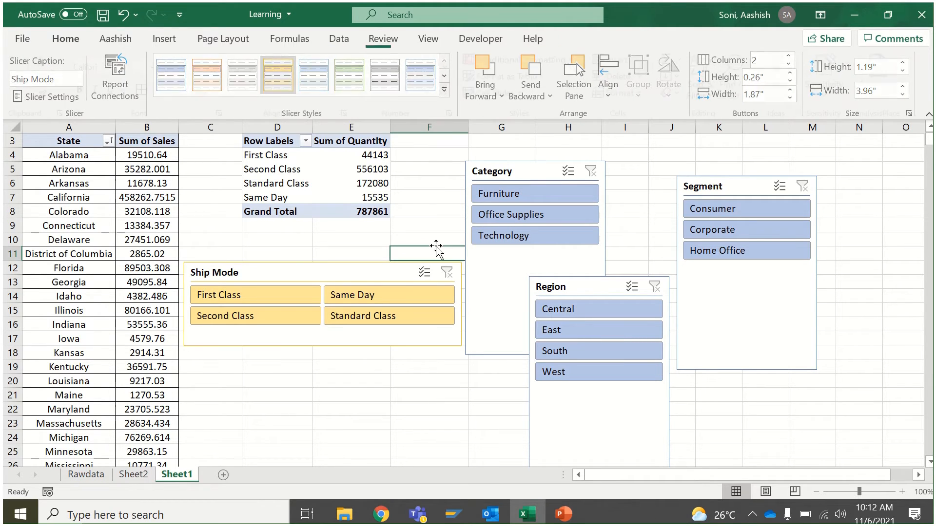
# Step: Check which date fields are available for a timeline on the sales-by-state pivot table, without inserting one
pyautogui.click(165, 214)
pyautogui.click(603, 39)
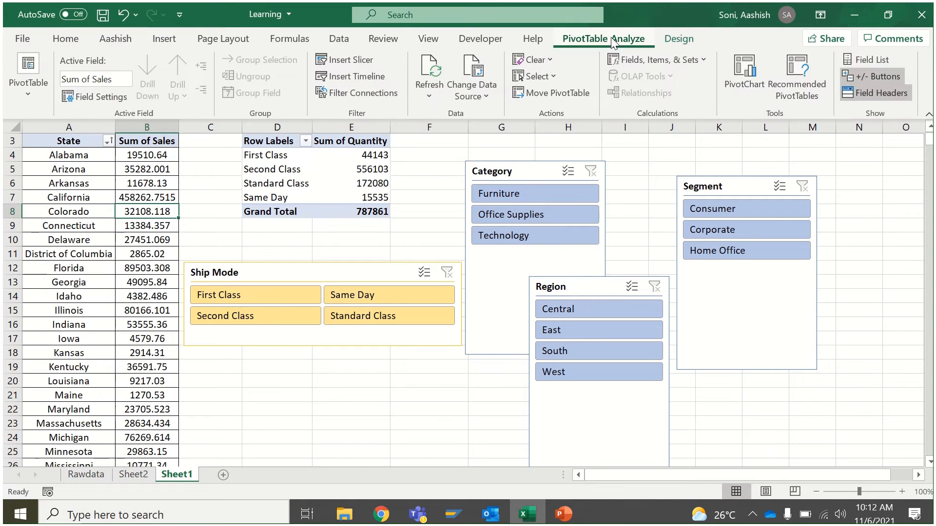
pyautogui.click(346, 78)
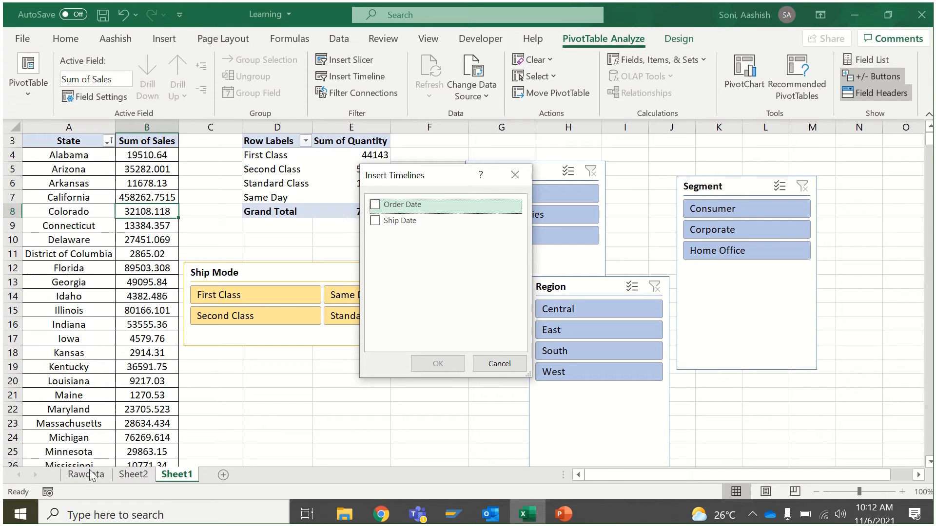
pyautogui.click(499, 365)
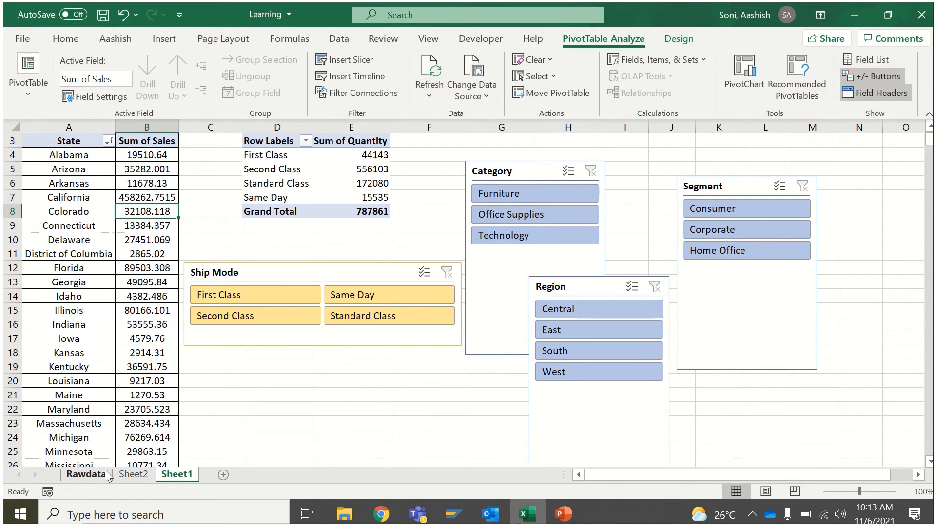
# Step: Examine the Order Date and Ship Date columns in the source data on the Rawdata sheet
pyautogui.click(86, 475)
pyautogui.click(188, 212)
pyautogui.press('Home')
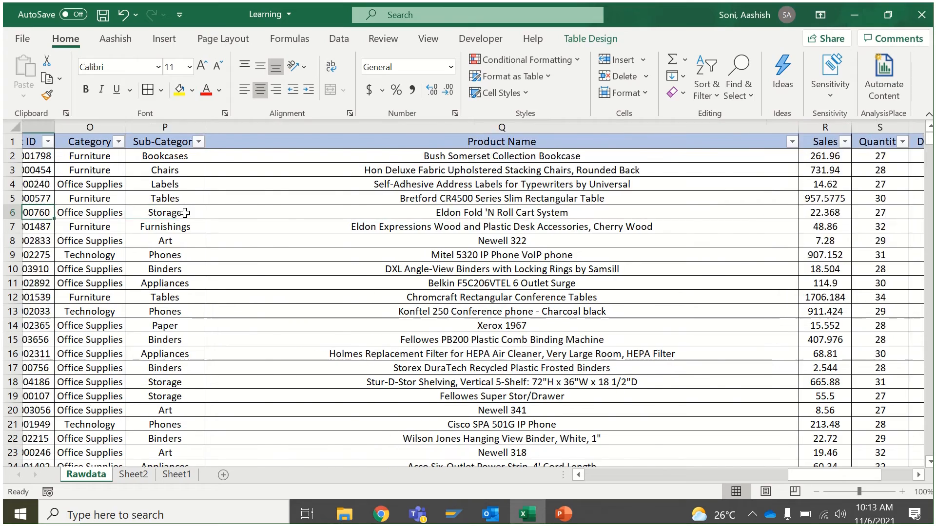
pyautogui.press('Right')
pyautogui.press('Right')
pyautogui.press('Up')
pyautogui.press('Up')
pyautogui.press('Up')
pyautogui.press('Up')
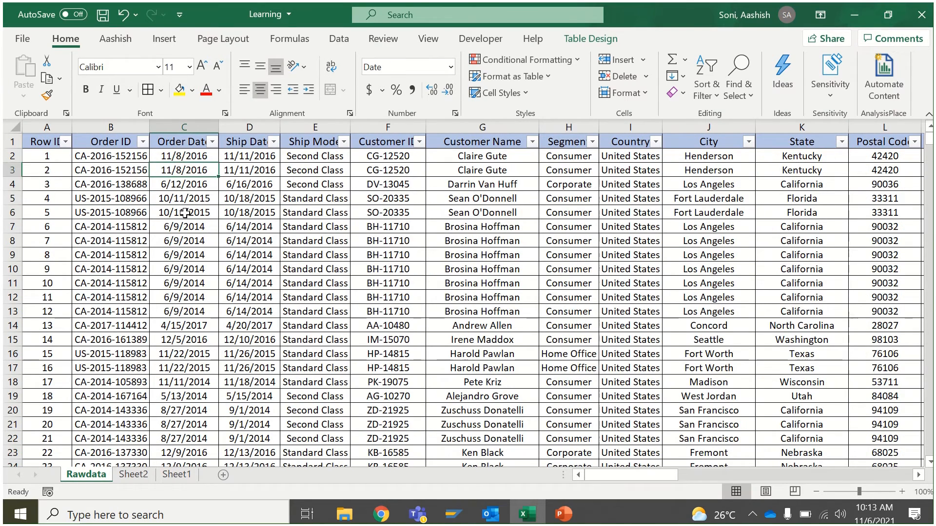
pyautogui.press('Right')
pyautogui.press('Right')
pyautogui.press('Right')
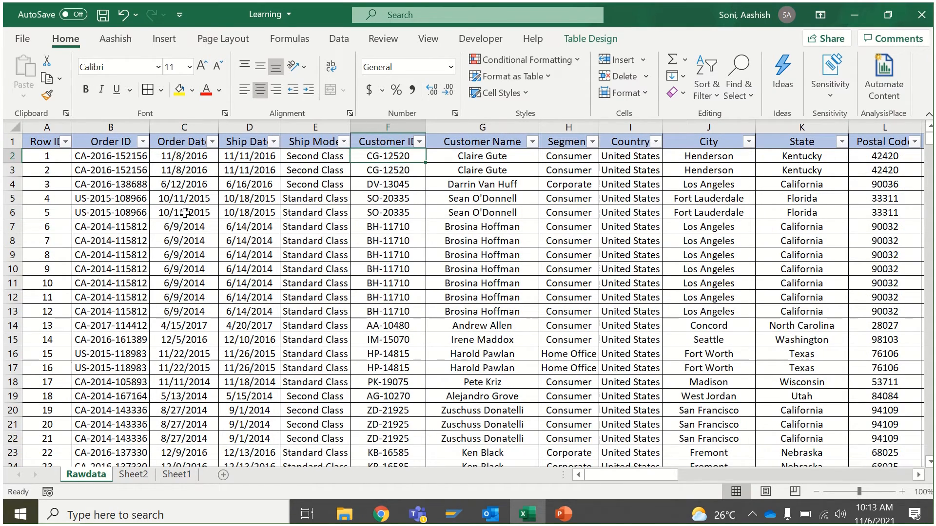
# Step: Insert Order Date and Ship Date timelines for the sales-by-state pivot table on Sheet1
pyautogui.click(171, 475)
pyautogui.click(144, 257)
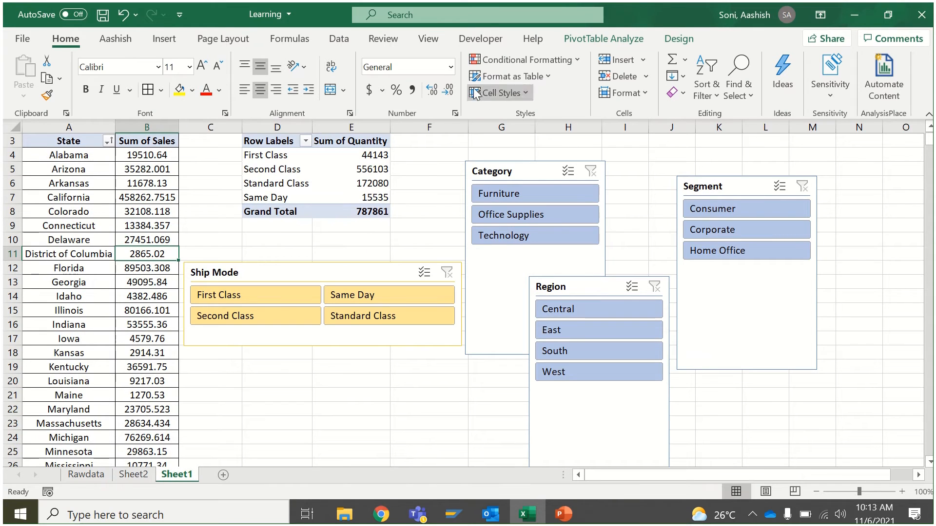
pyautogui.click(591, 40)
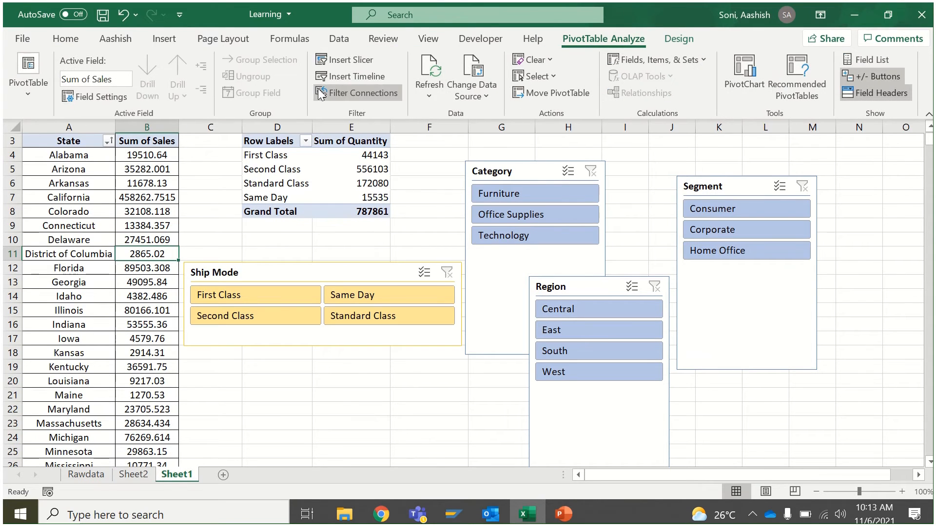
pyautogui.click(329, 59)
pyautogui.click(511, 120)
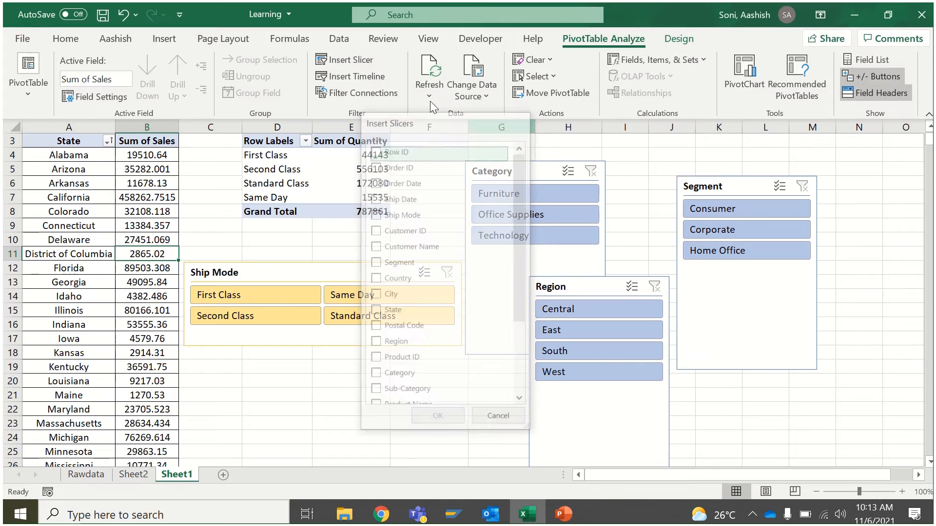
pyautogui.click(383, 77)
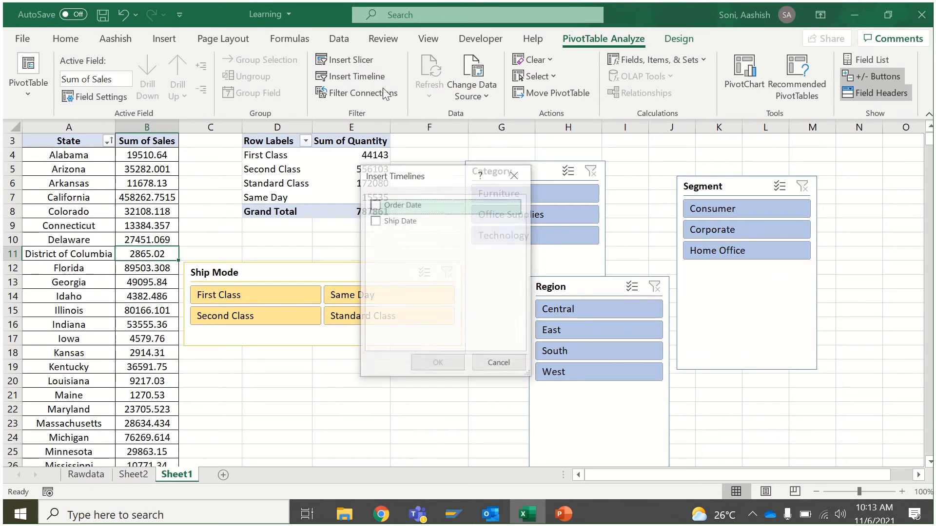
pyautogui.click(376, 206)
pyautogui.click(375, 220)
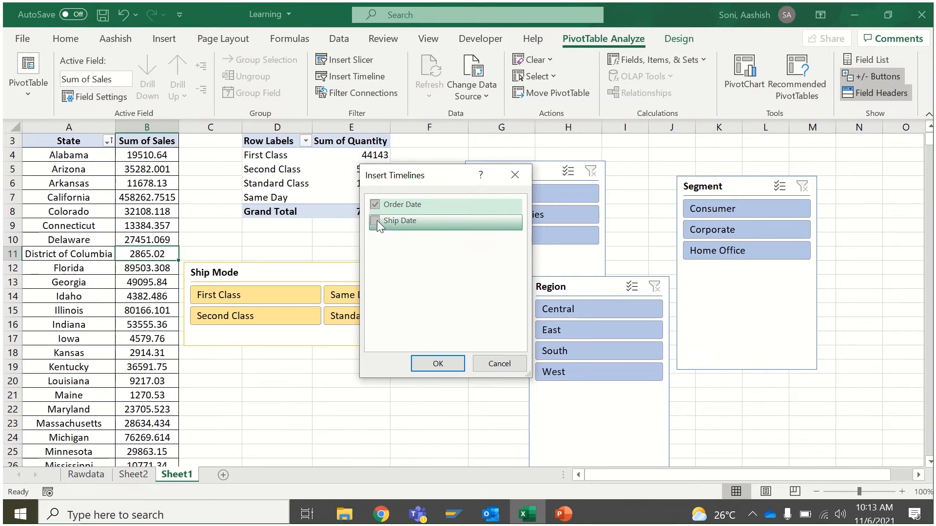
pyautogui.click(437, 365)
# Step: Move the Ship Date timeline over the sales-by-state pivot table and set its time level to quarters
pyautogui.moveTo(424, 279); pyautogui.dragTo(107, 152)
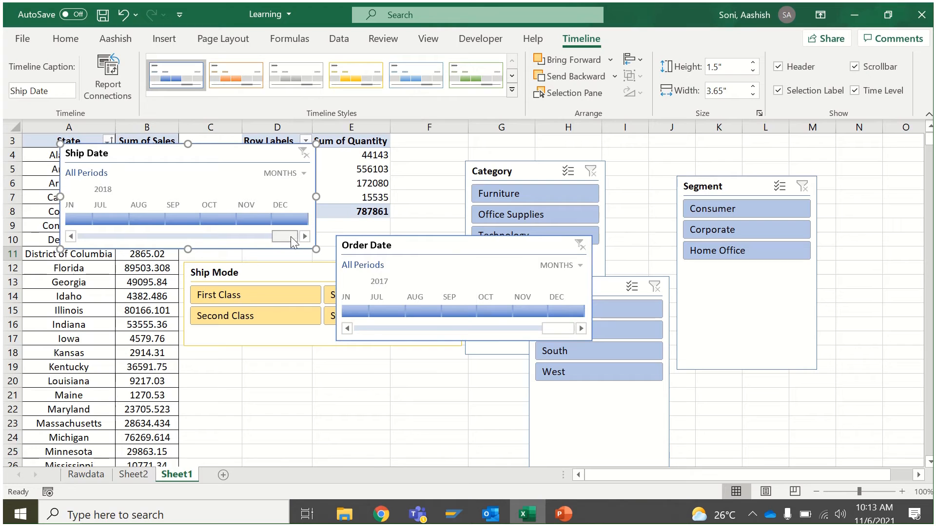
pyautogui.moveTo(273, 237); pyautogui.dragTo(77, 236)
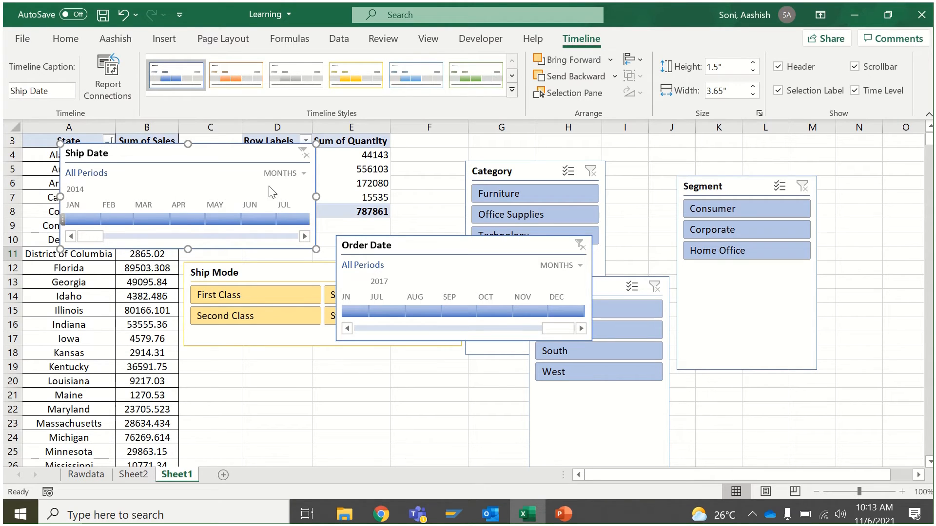
pyautogui.click(294, 177)
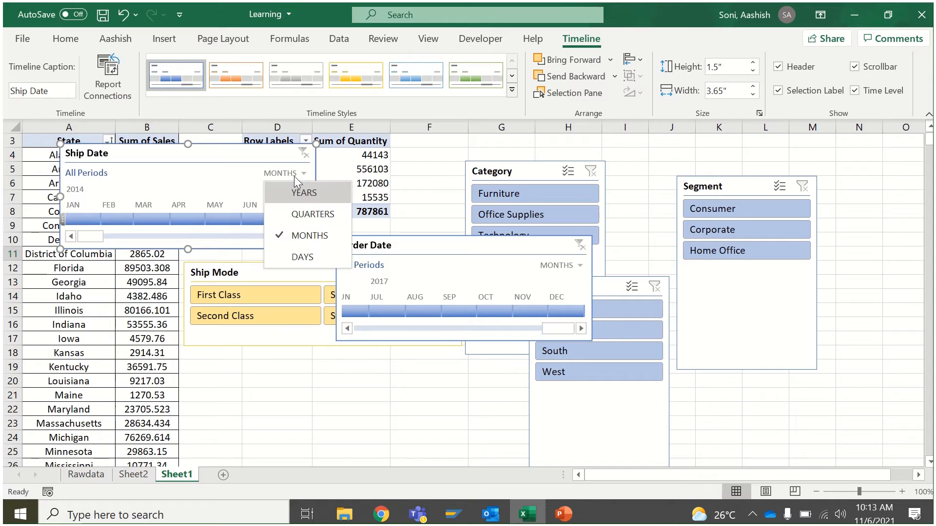
pyautogui.click(312, 215)
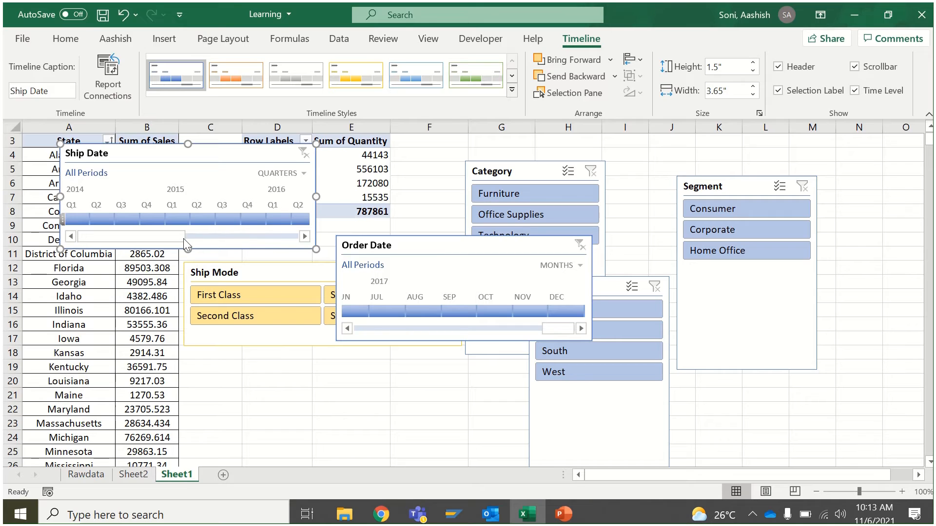
pyautogui.moveTo(184, 239); pyautogui.dragTo(303, 232)
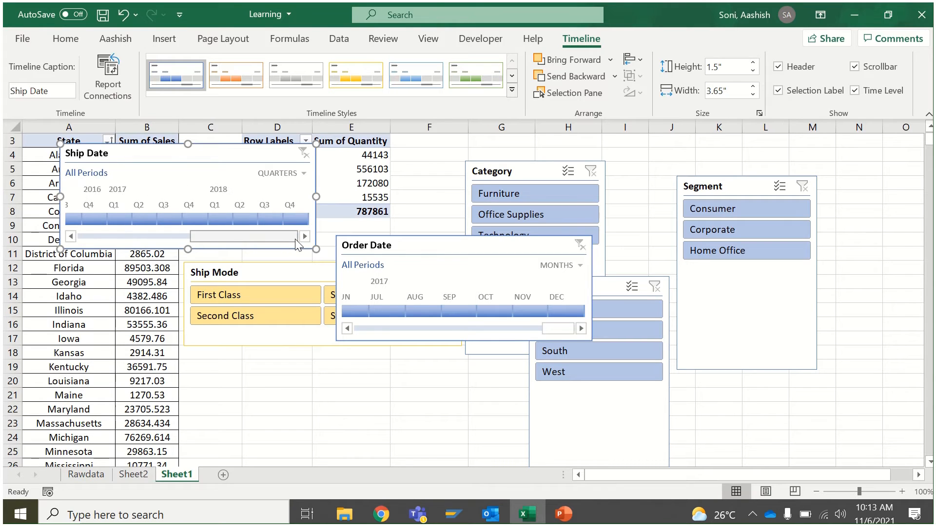
# Step: Set the Ship Date timeline to years and filter sales by individual years from 2014 to 2018, returning to 2017
pyautogui.click(294, 178)
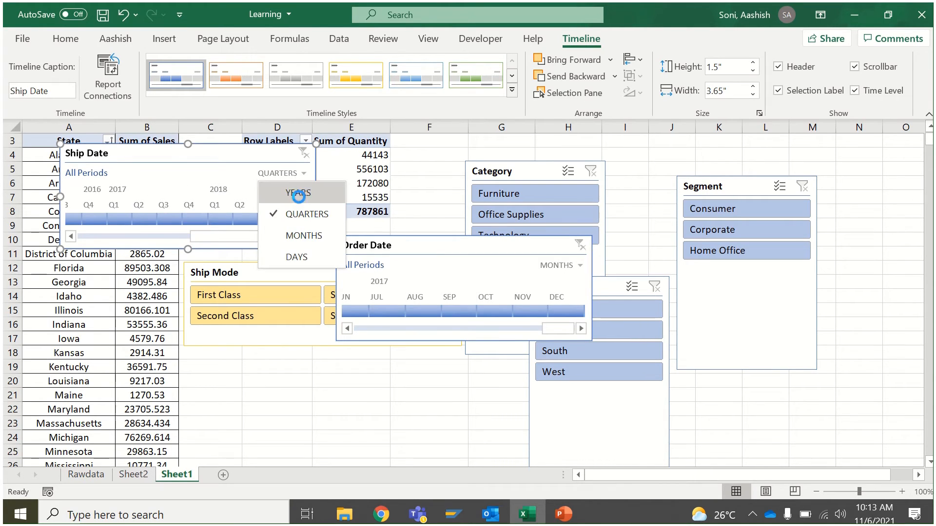
pyautogui.click(298, 194)
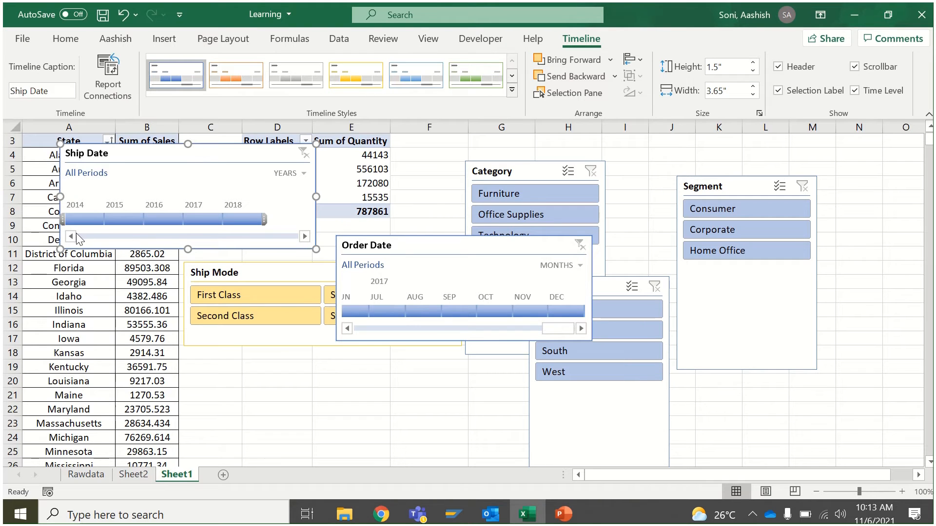
pyautogui.click(77, 217)
pyautogui.click(122, 218)
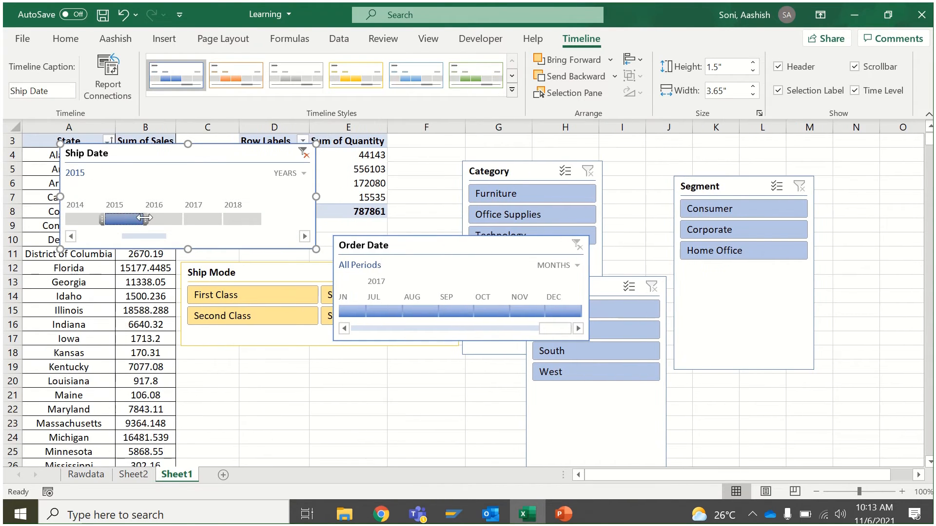
pyautogui.click(164, 219)
pyautogui.click(203, 219)
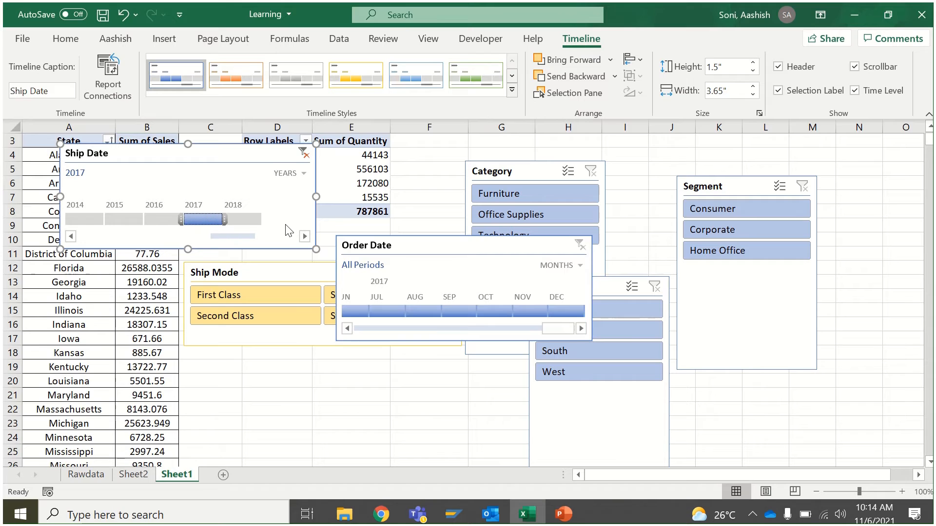
pyautogui.click(241, 219)
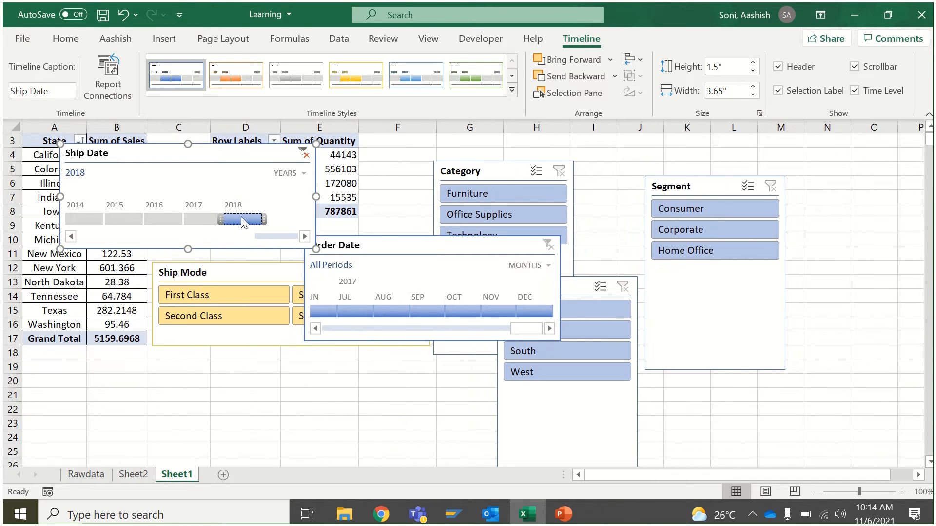
pyautogui.click(202, 218)
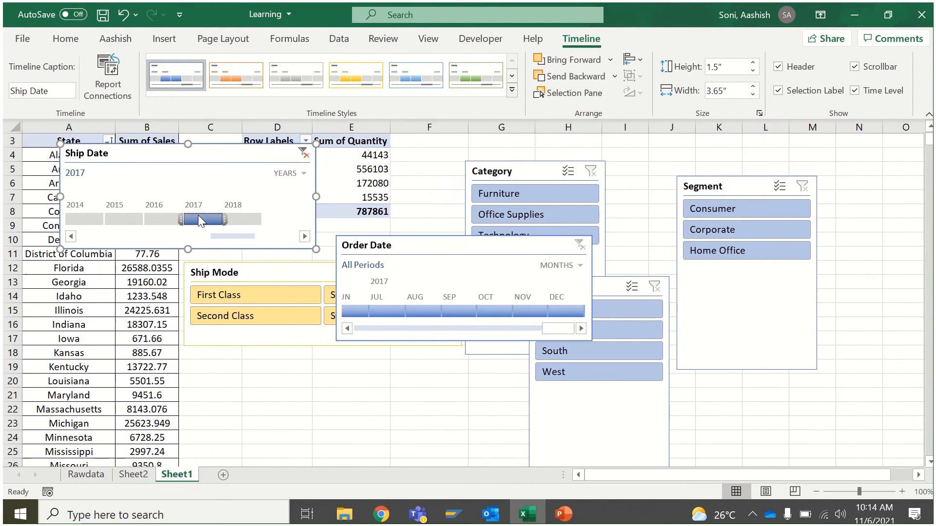
# Step: Move the Ship Date timeline clear of both pivot tables and change its filter to 2014
pyautogui.click(303, 156)
pyautogui.moveTo(180, 152); pyautogui.dragTo(642, 183)
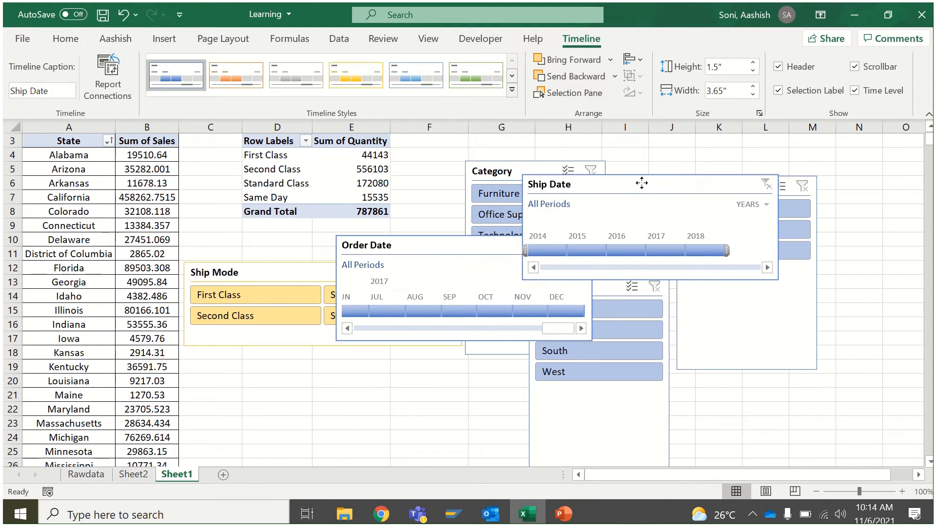
pyautogui.click(554, 248)
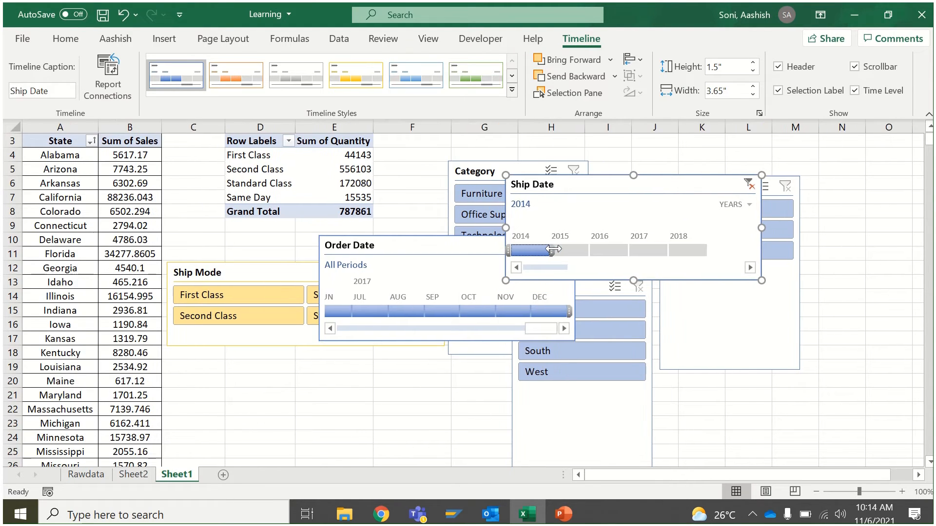
# Step: Connect the Ship Date timeline to PivotTable2 on Sheet1 and PivotTable1 on Sheet2 as well
pyautogui.rightClick(602, 186)
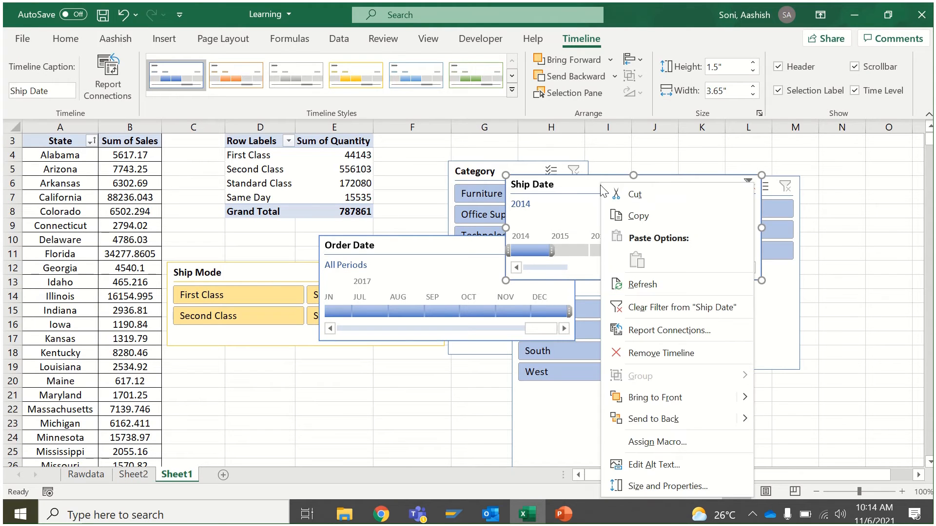
pyautogui.click(646, 331)
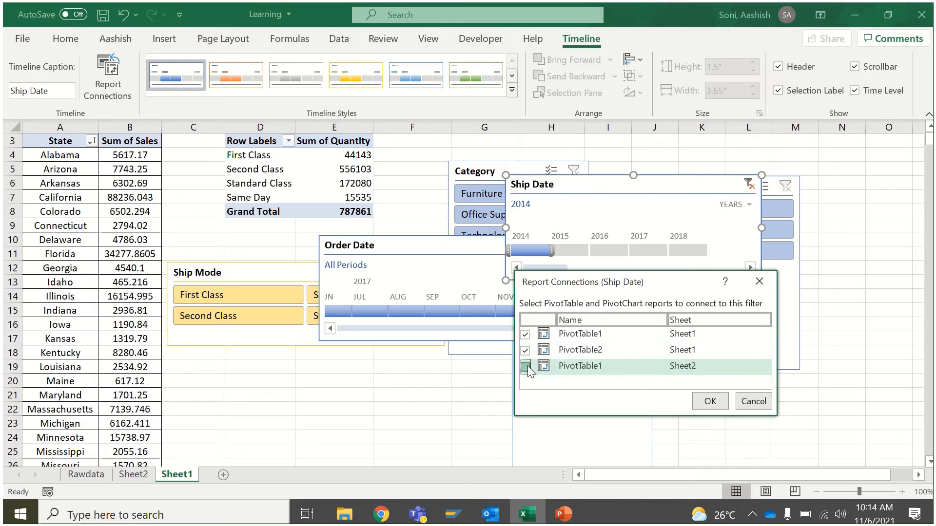
pyautogui.click(525, 367)
pyautogui.click(710, 401)
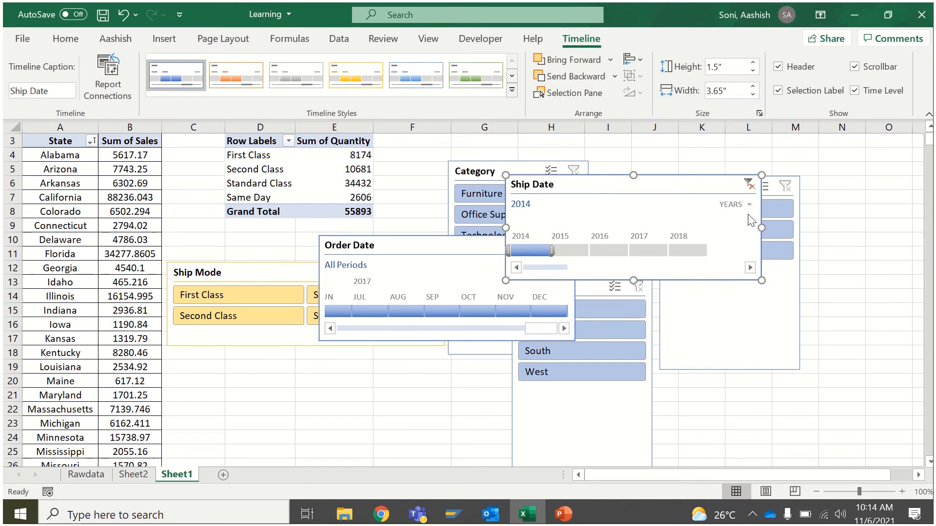
# Step: Filter the Ship Date timeline to 2017, review the sales and quantity pivot tables, and clear the timeline filter
pyautogui.click(748, 184)
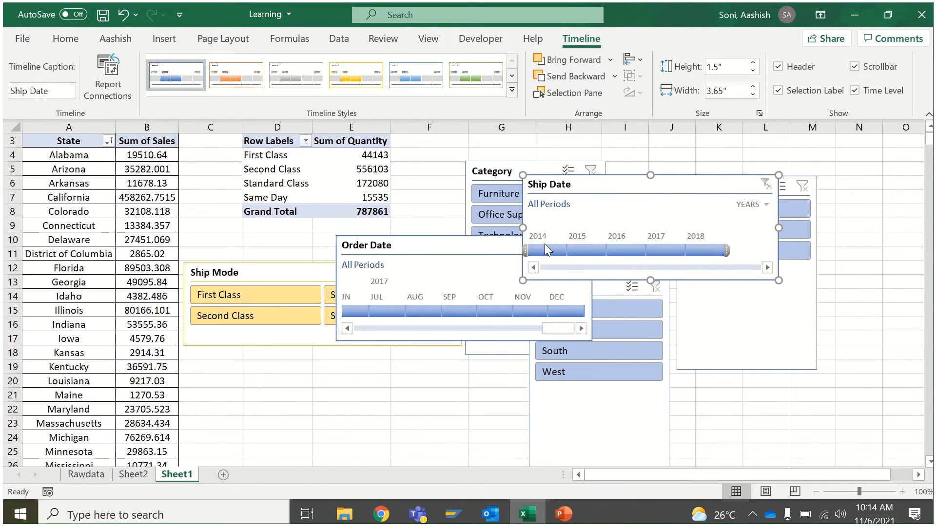
pyautogui.click(656, 248)
pyautogui.click(372, 211)
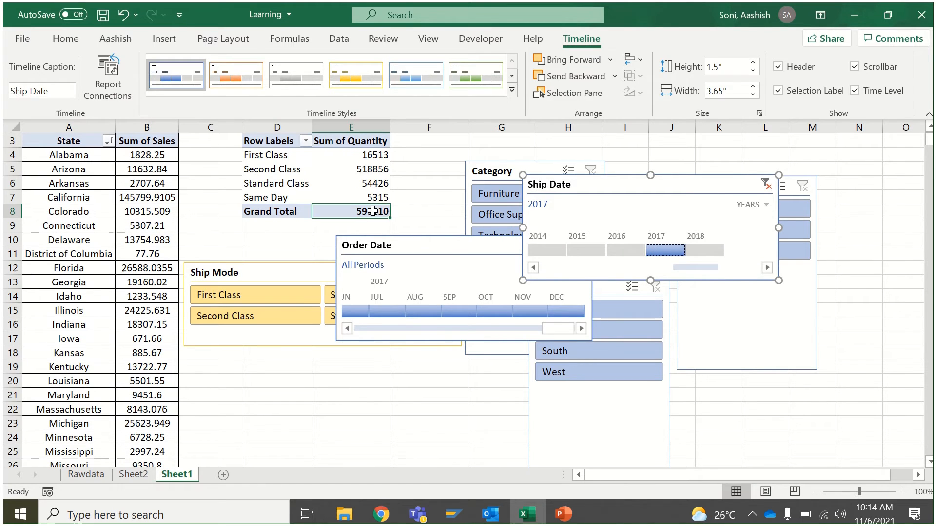
pyautogui.moveTo(78, 154); pyautogui.dragTo(176, 253)
pyautogui.click(137, 229)
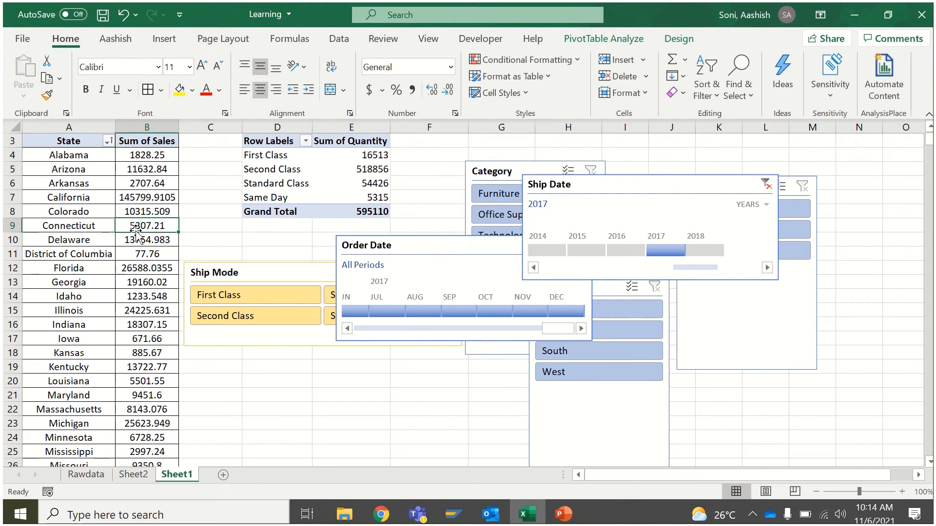
pyautogui.click(765, 184)
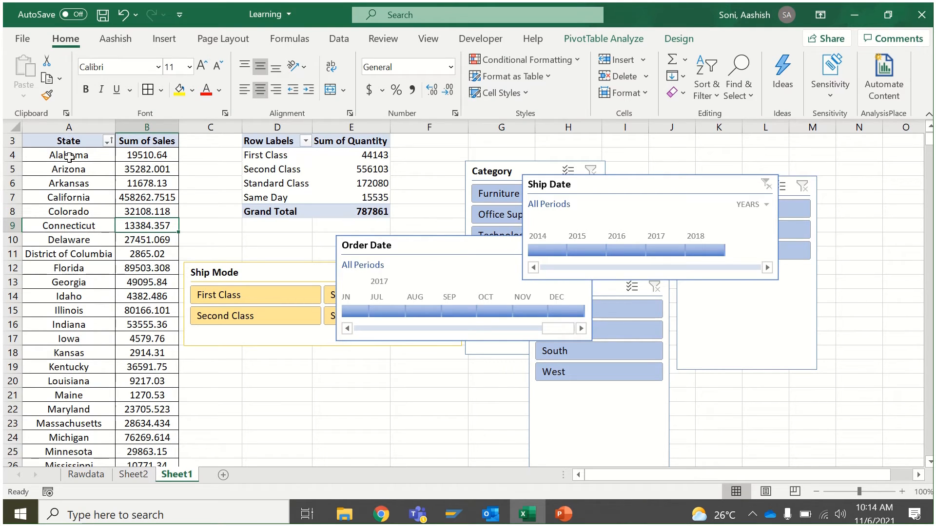
pyautogui.moveTo(69, 157)
pyautogui.mouseDown()
pyautogui.moveTo(141, 171)
pyautogui.moveTo(142, 299)
pyautogui.mouseUp()
pyautogui.click(129, 322)
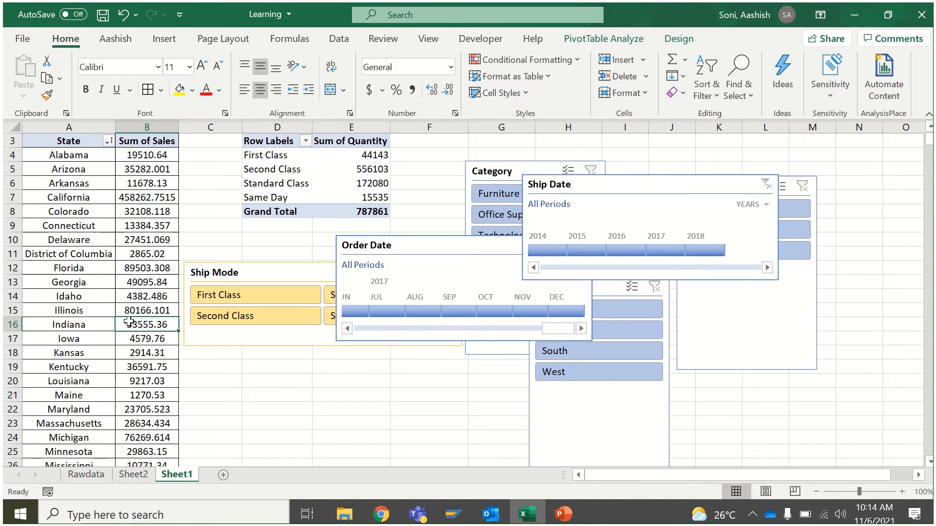
# Step: Delete the Ship Mode slicer together with the Order Date and Ship Date timelines
pyautogui.click(310, 275)
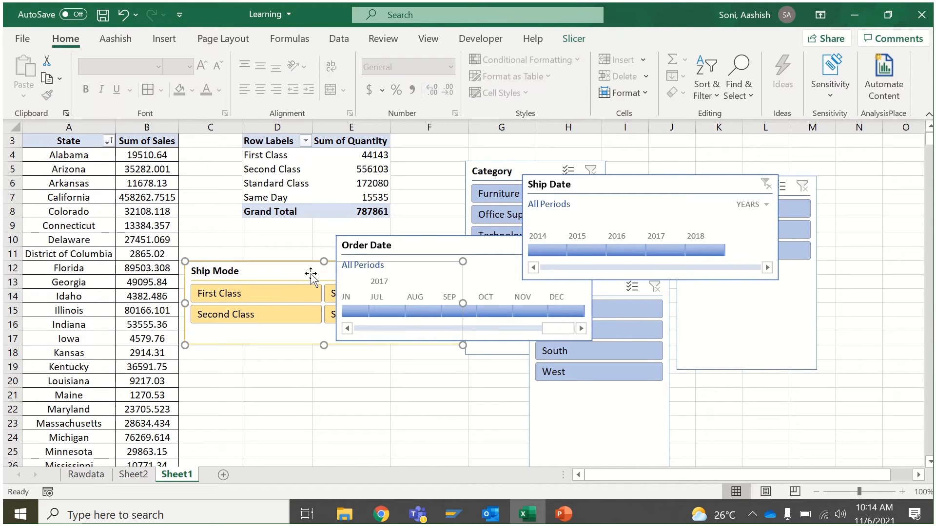
pyautogui.press('Delete')
pyautogui.click(411, 245)
pyautogui.press('Delete')
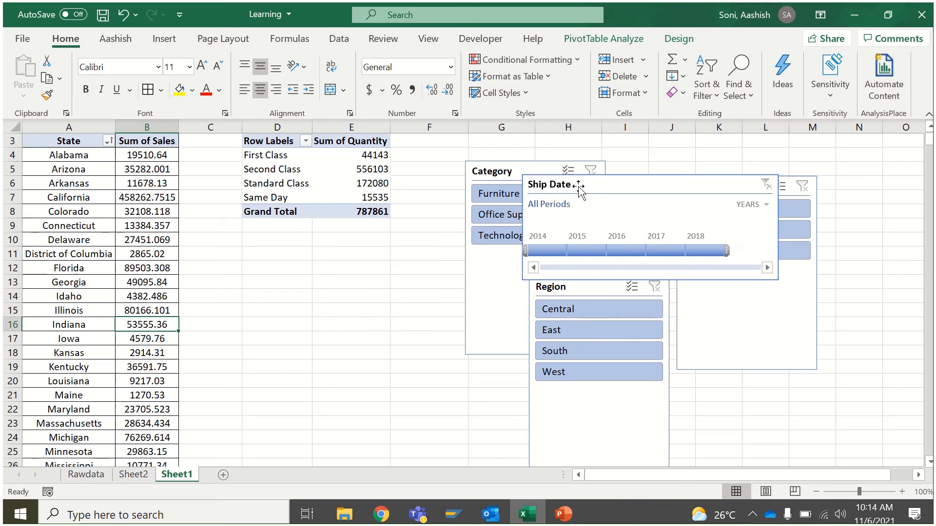
pyautogui.click(579, 190)
pyautogui.press('Delete')
# Step: Delete the Category, Region and Segment slicers from Sheet1
pyautogui.click(537, 174)
pyautogui.press('Delete')
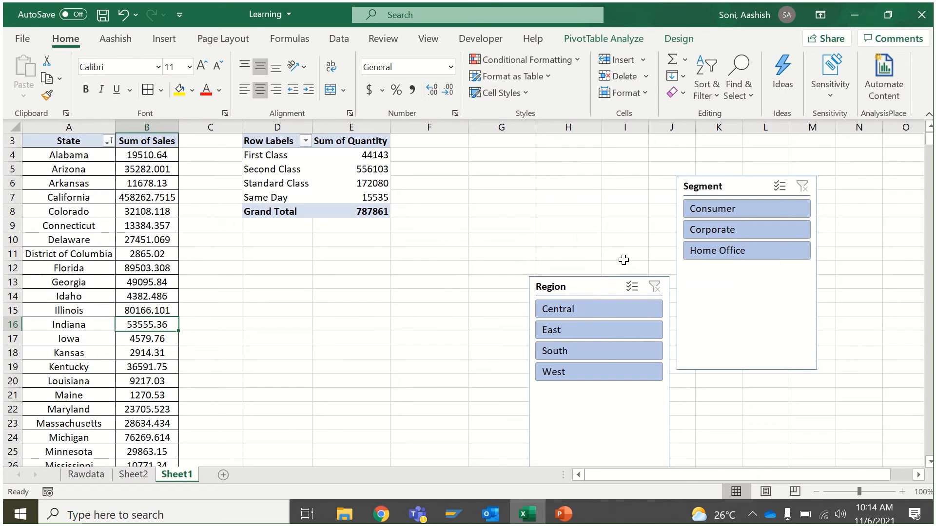
pyautogui.click(606, 280)
pyautogui.press('Delete')
pyautogui.click(739, 191)
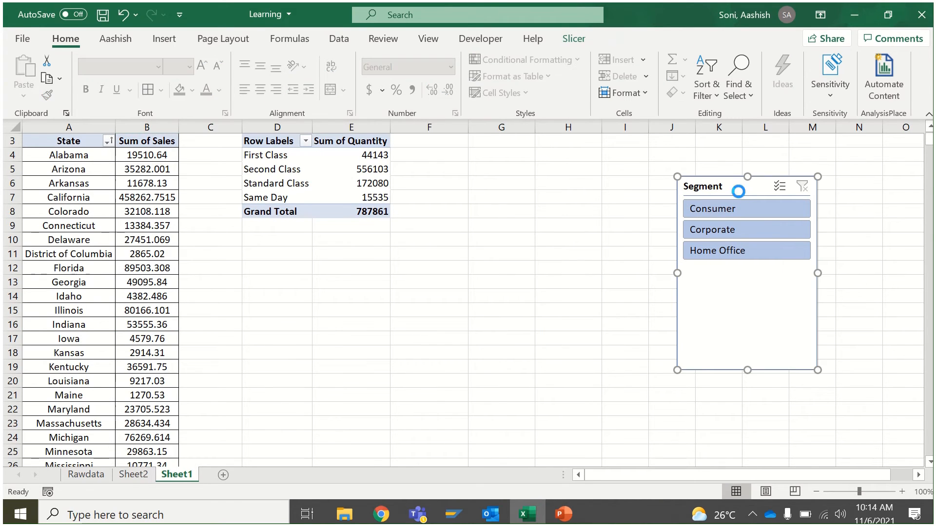
pyautogui.click(697, 187)
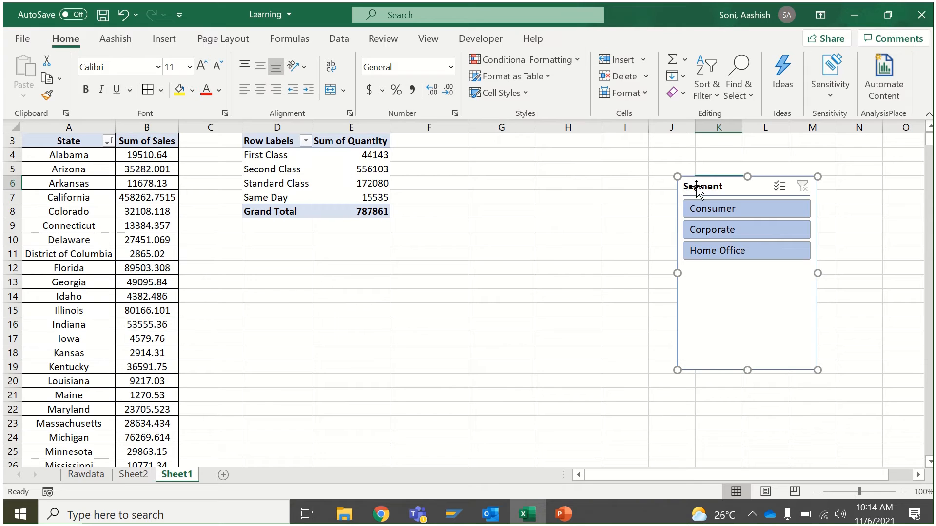
pyautogui.click(726, 270)
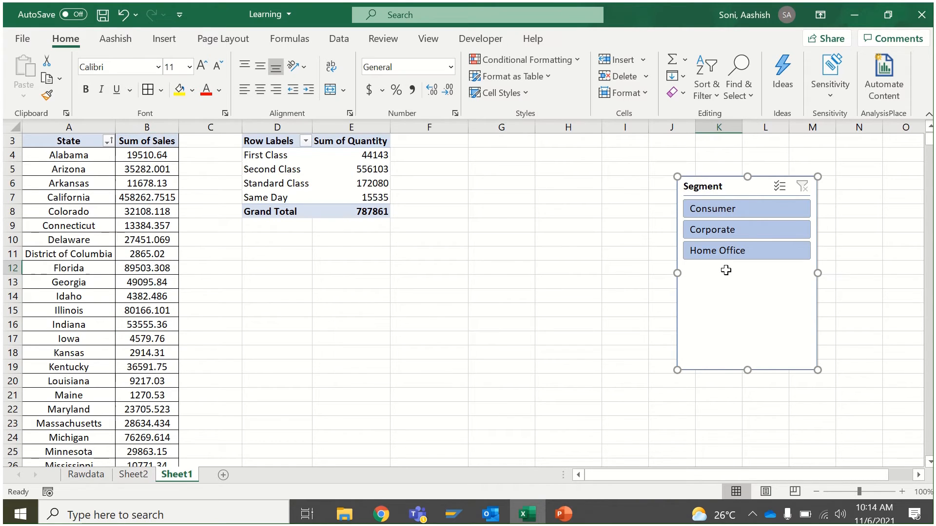
# Step: Clear all fields from the quantity-by-ship-mode pivot table on Sheet1, accepting the shared-data warning
pyautogui.click(352, 170)
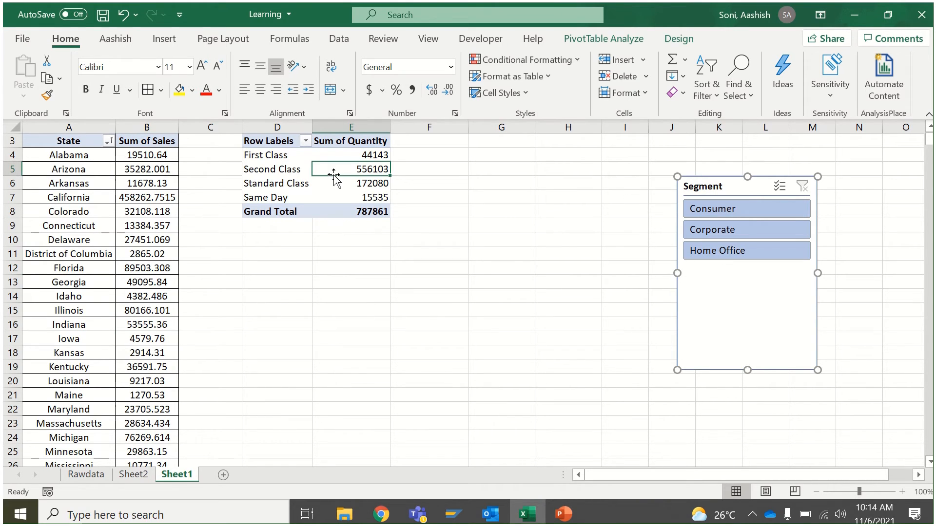
pyautogui.click(615, 40)
pyautogui.click(683, 40)
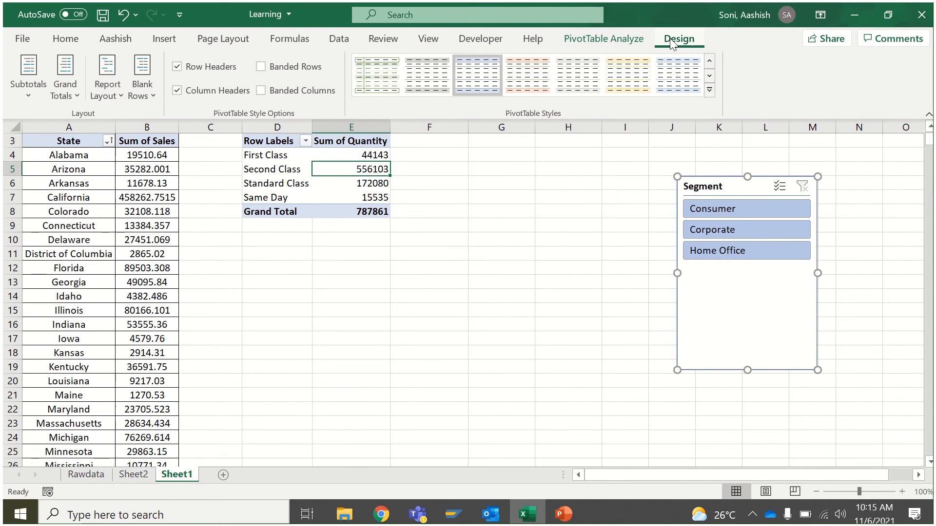
pyautogui.click(629, 38)
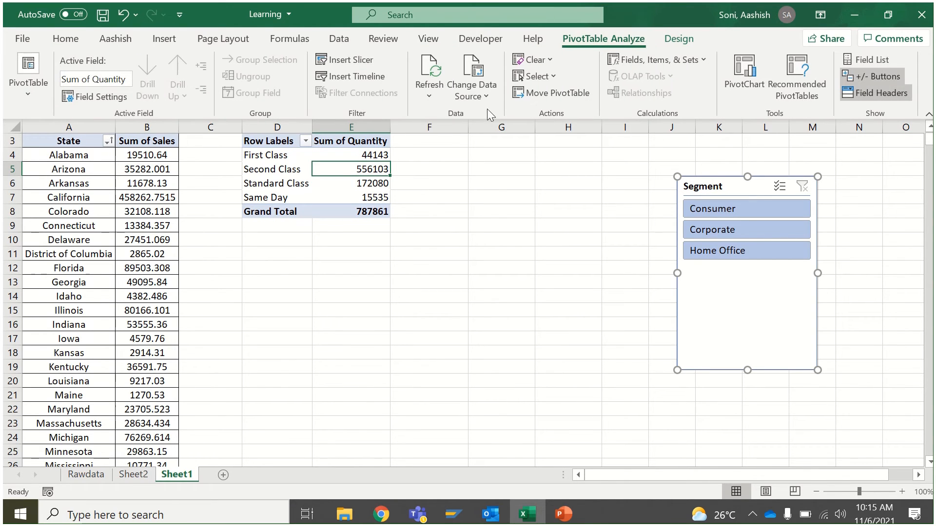
pyautogui.click(549, 60)
pyautogui.click(552, 79)
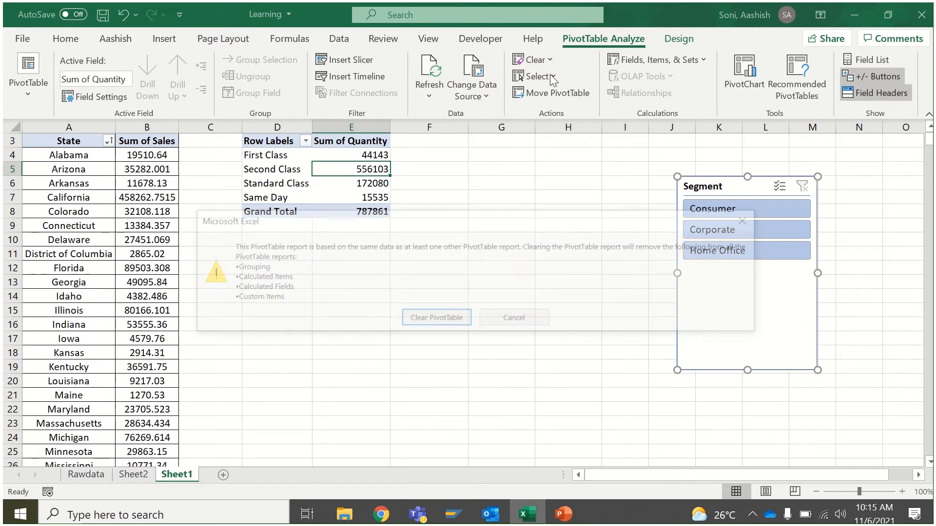
pyautogui.click(441, 323)
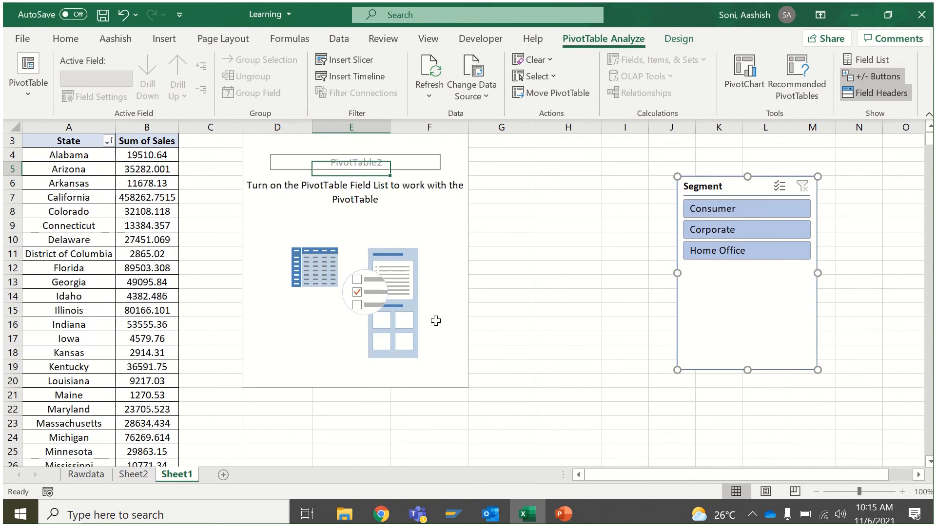
# Step: Show the field list for the sales-by-state pivot table
pyautogui.click(209, 252)
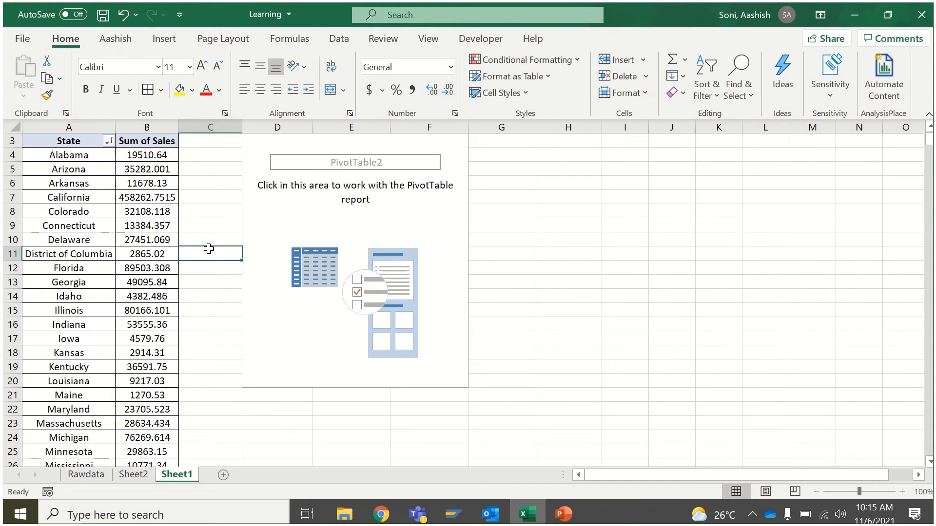
pyautogui.click(177, 238)
pyautogui.click(163, 226)
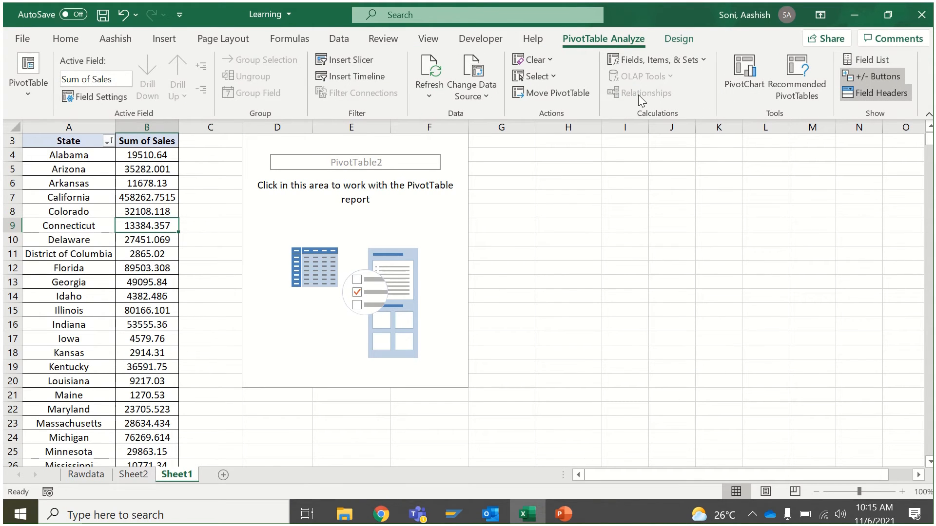
pyautogui.click(866, 60)
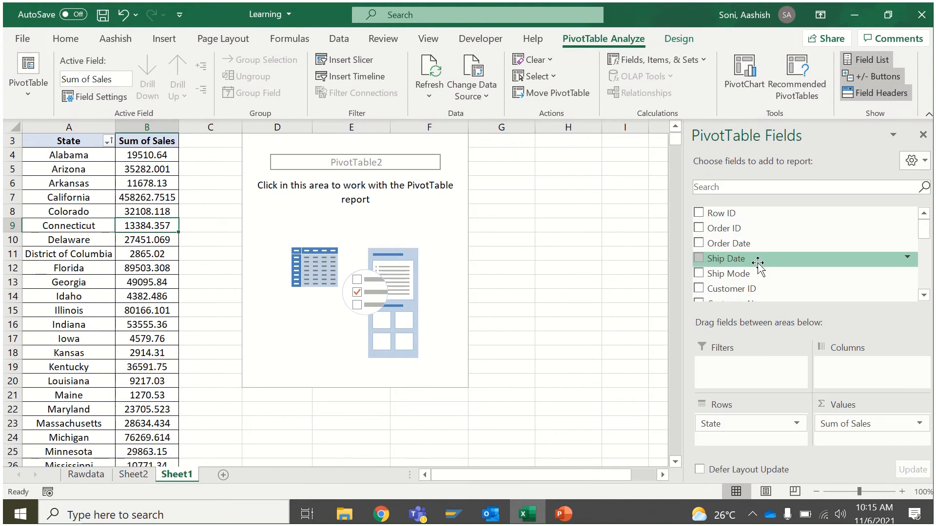
# Step: Add the Sub-Category field to the rows of the sales-by-state pivot table, below State
pyautogui.moveTo(923, 239); pyautogui.dragTo(923, 280)
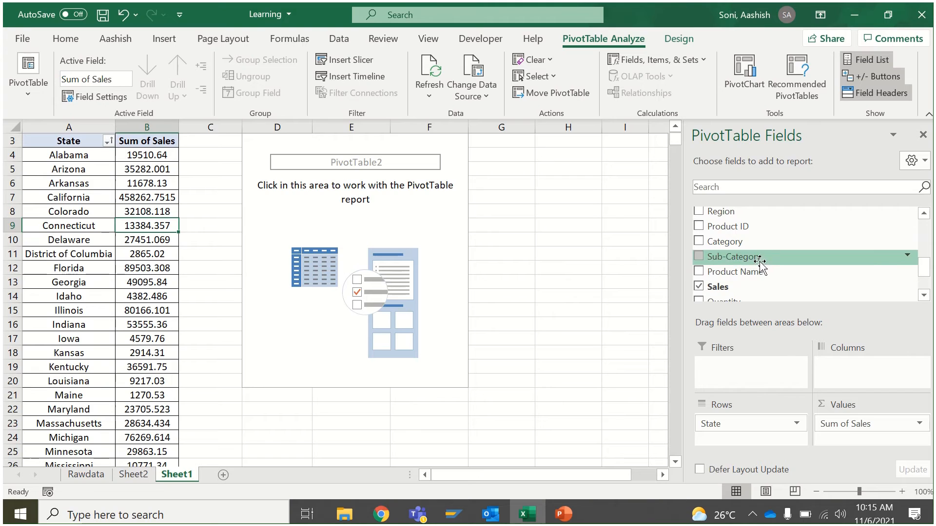
pyautogui.moveTo(758, 259); pyautogui.dragTo(773, 444)
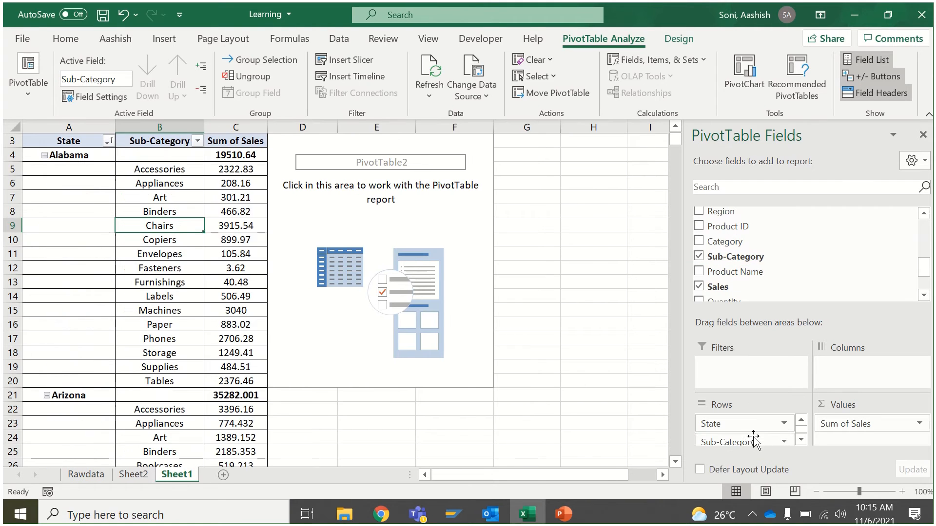
pyautogui.moveTo(170, 173); pyautogui.dragTo(173, 369)
pyautogui.click(173, 357)
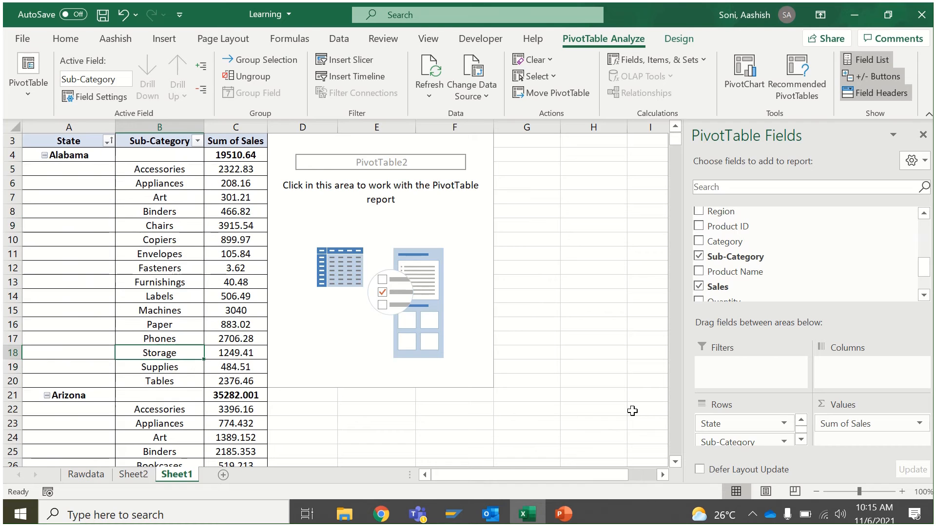
# Step: Move Sub-Category from the rows to the report filter of the sales-by-state pivot table and review its selectable items
pyautogui.moveTo(731, 442); pyautogui.dragTo(765, 381)
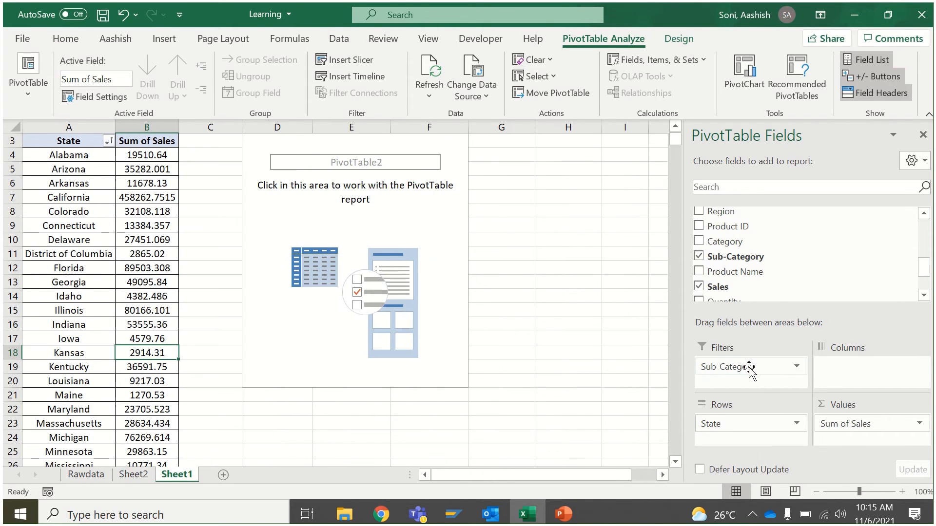
pyautogui.scroll(1, 671, 142)
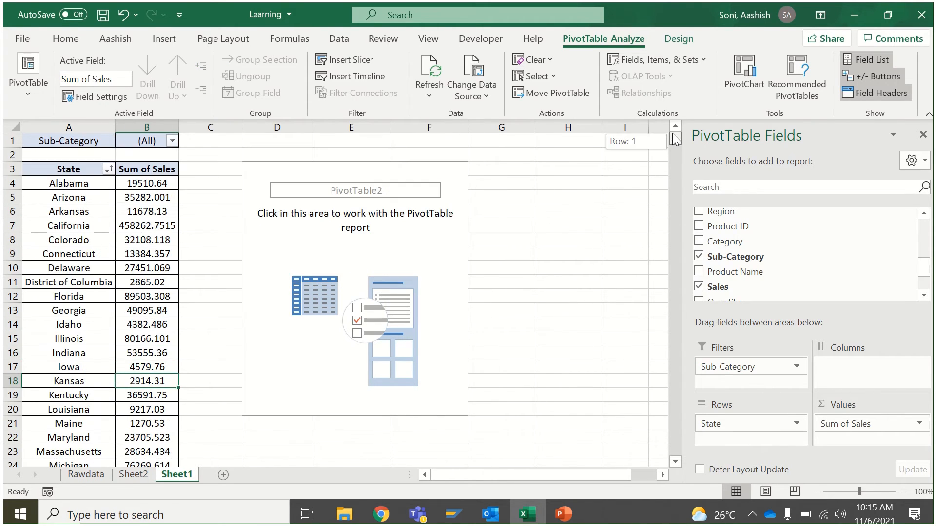
pyautogui.click(88, 213)
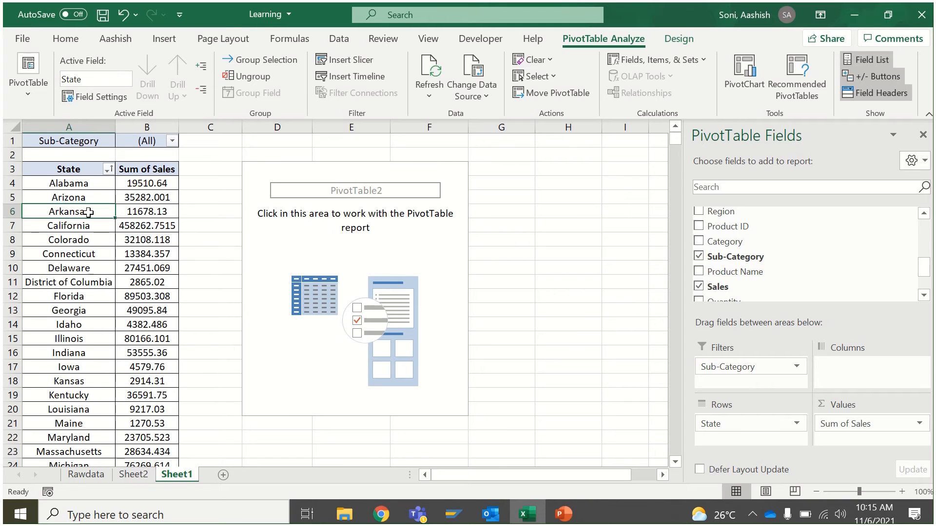
pyautogui.click(172, 141)
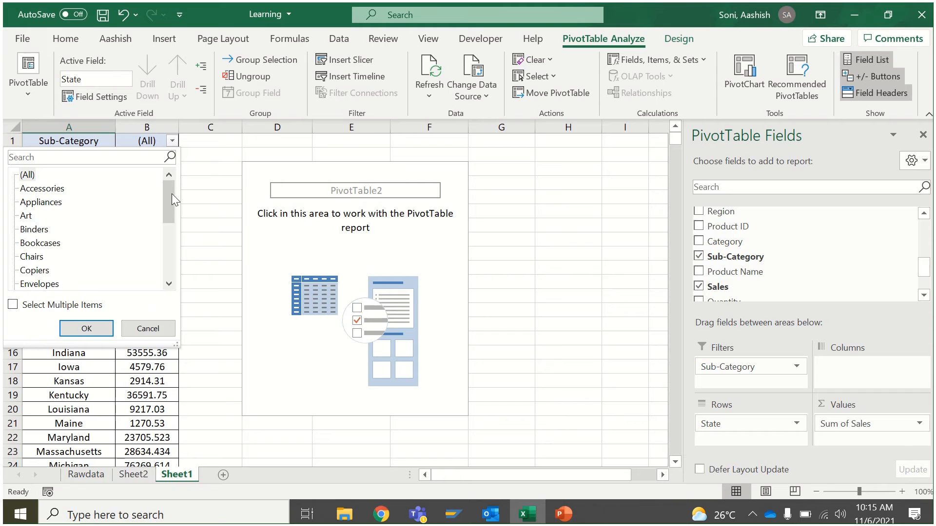
pyautogui.moveTo(172, 194); pyautogui.dragTo(168, 272)
pyautogui.click(195, 324)
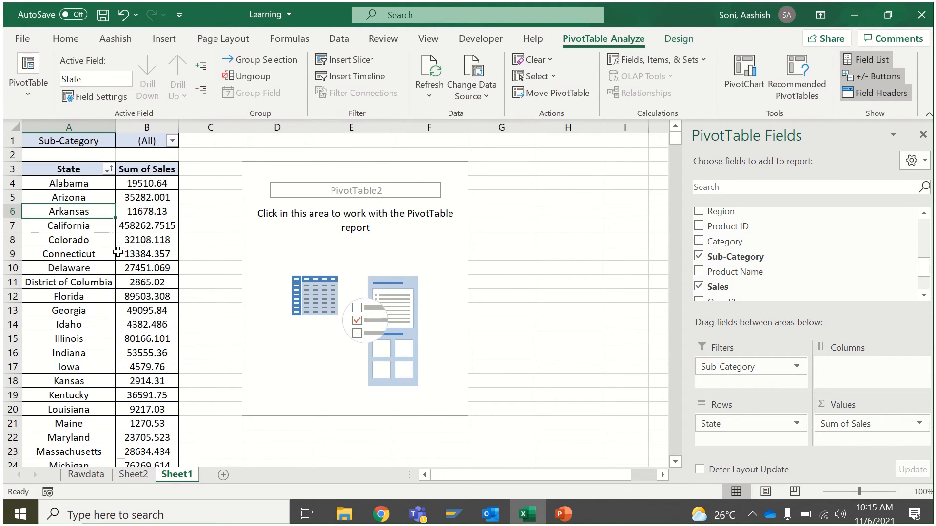
# Step: Add three blank worksheets to the workbook and return to Sheet1
pyautogui.moveTo(120, 248)
pyautogui.click(225, 475)
pyautogui.click(270, 476)
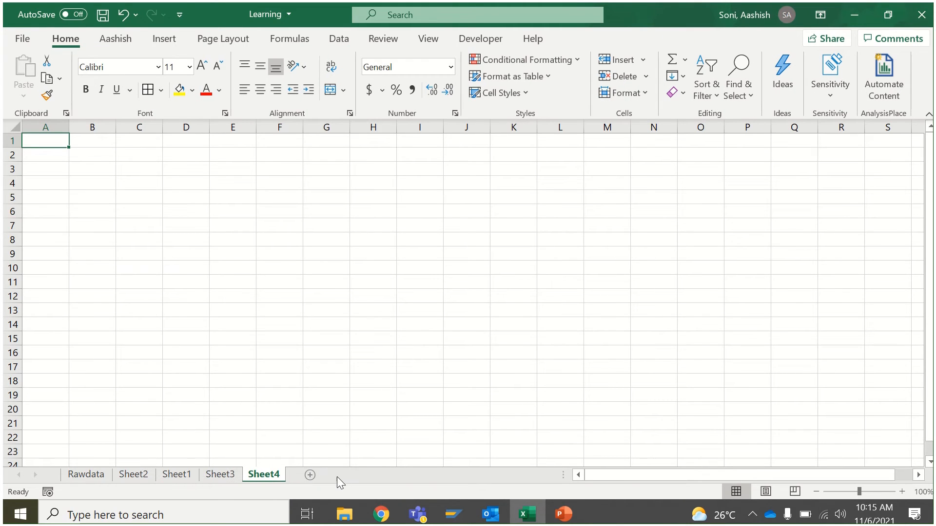
pyautogui.click(310, 476)
pyautogui.click(127, 475)
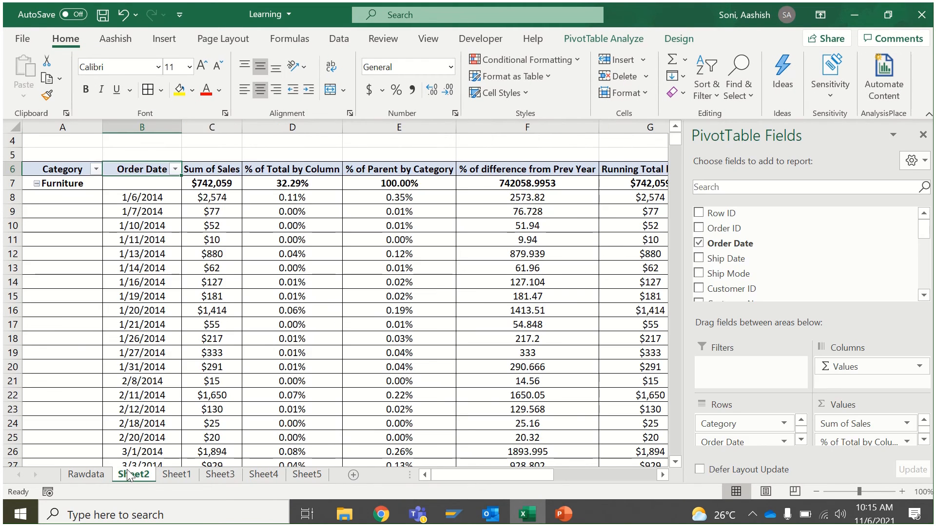
pyautogui.click(176, 475)
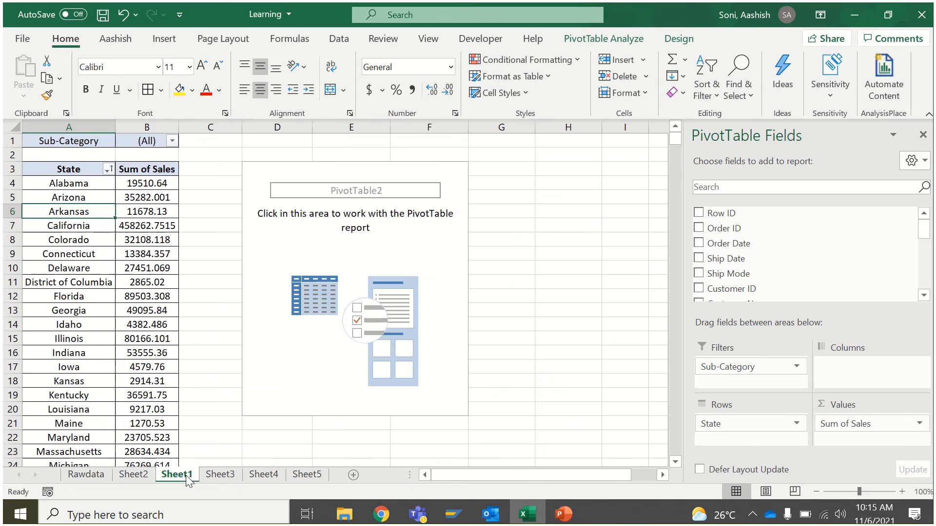
# Step: Allow multiple items in the Sub-Category report filter and restrict the sales-by-state pivot table to Accessories only
pyautogui.click(173, 143)
pyautogui.click(67, 305)
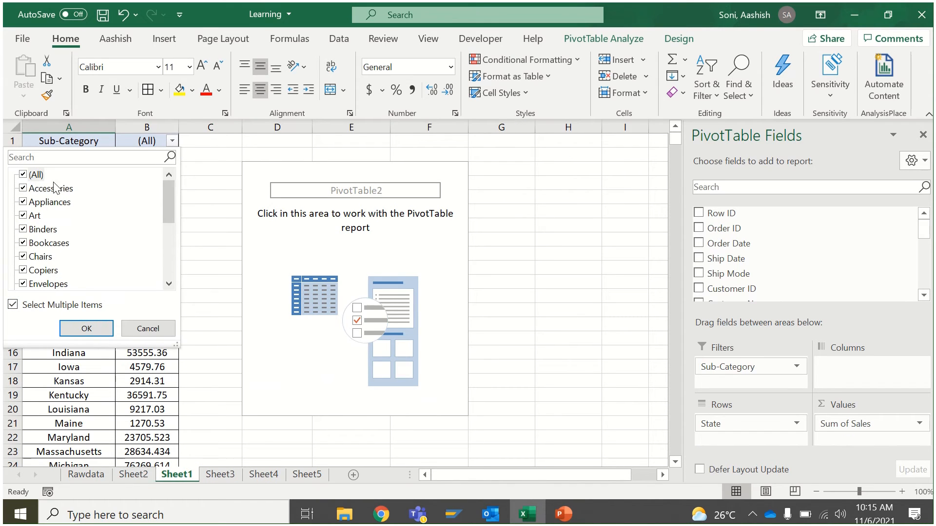
pyautogui.click(23, 175)
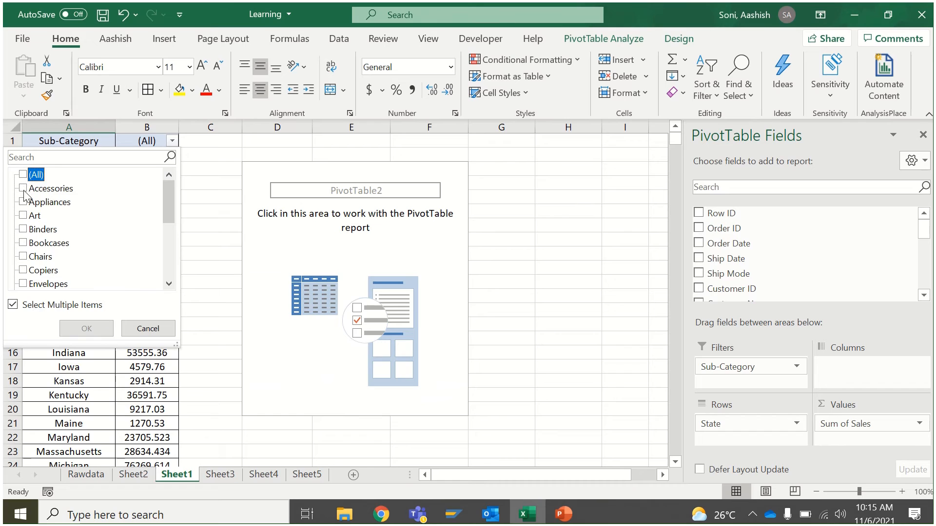
pyautogui.click(23, 189)
pyautogui.click(79, 327)
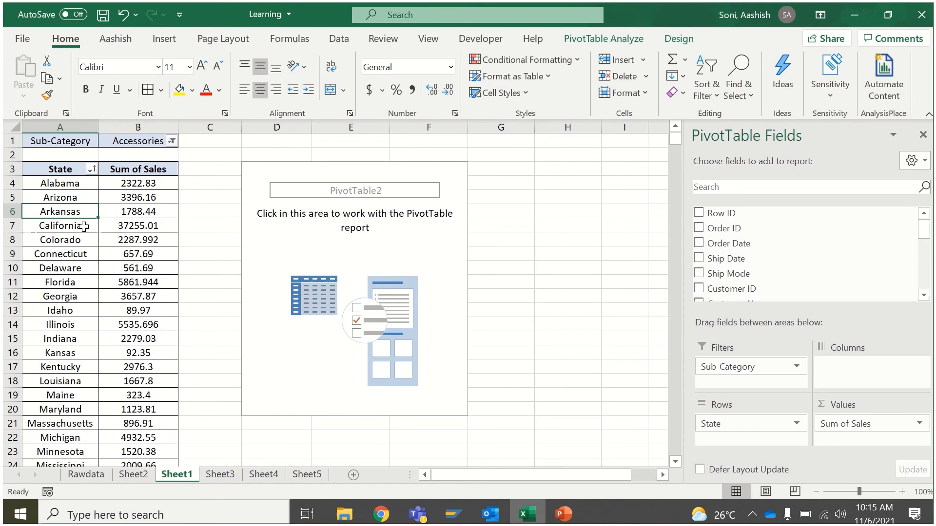
pyautogui.click(219, 474)
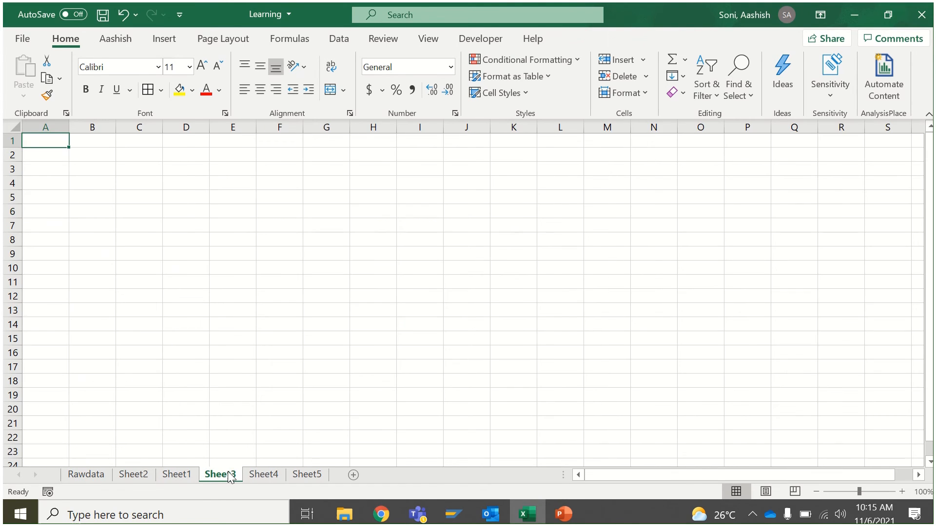
pyautogui.click(194, 476)
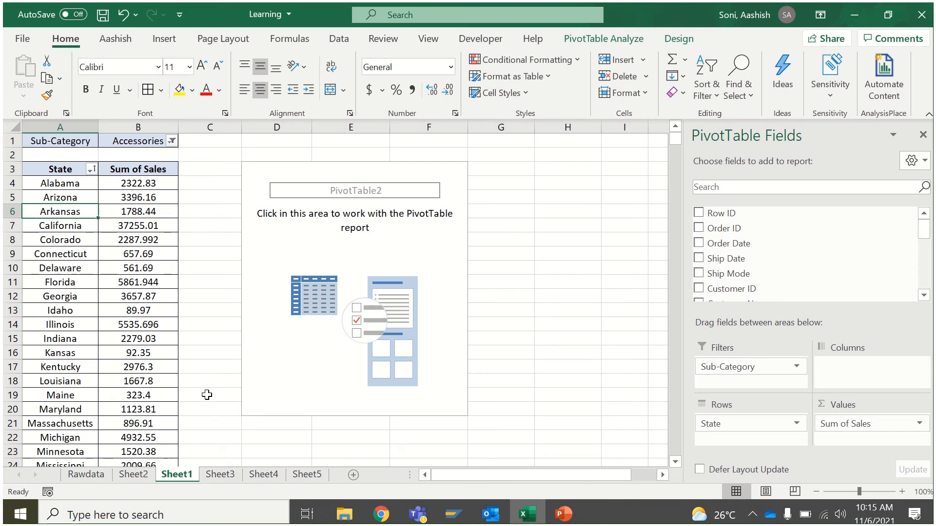
# Step: Review the remaining Sub-Category items and reset the report filter to include all of them
pyautogui.click(172, 141)
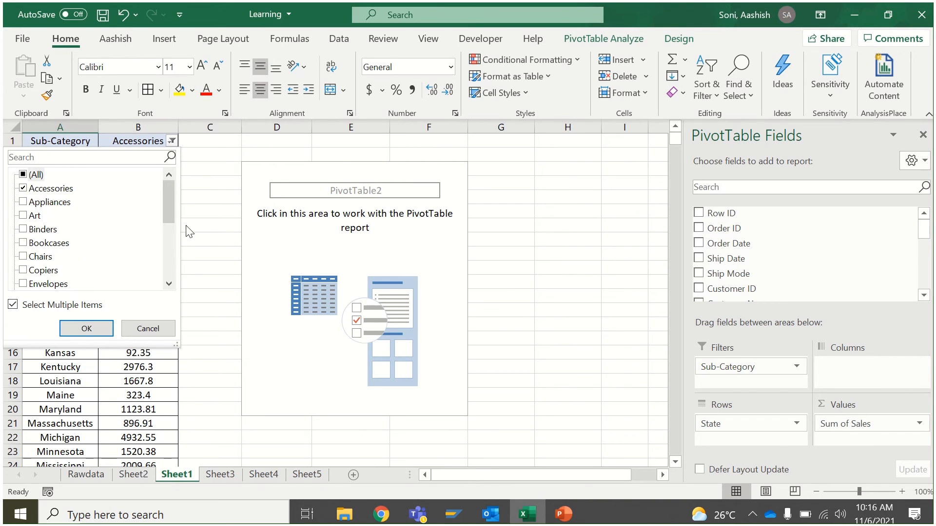
pyautogui.moveTo(174, 214); pyautogui.dragTo(171, 280)
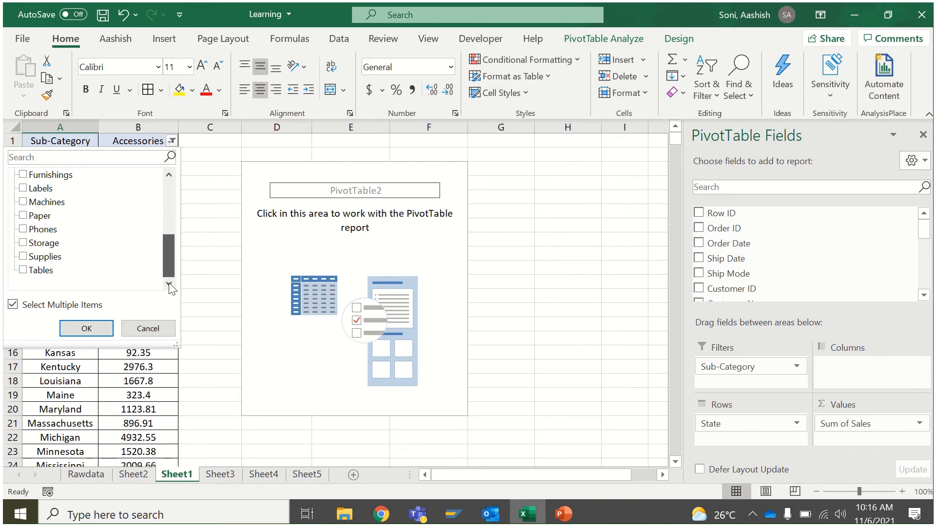
pyautogui.click(149, 328)
pyautogui.click(172, 141)
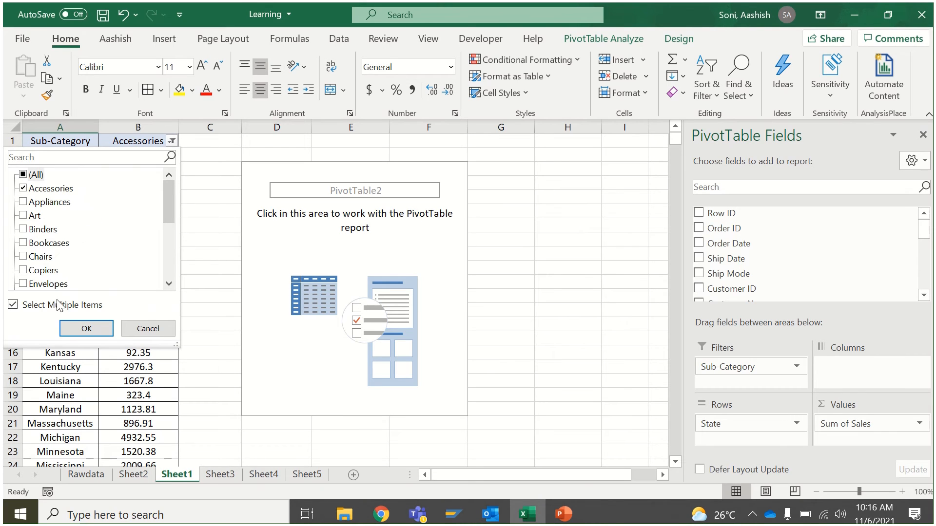
pyautogui.click(25, 175)
pyautogui.click(86, 328)
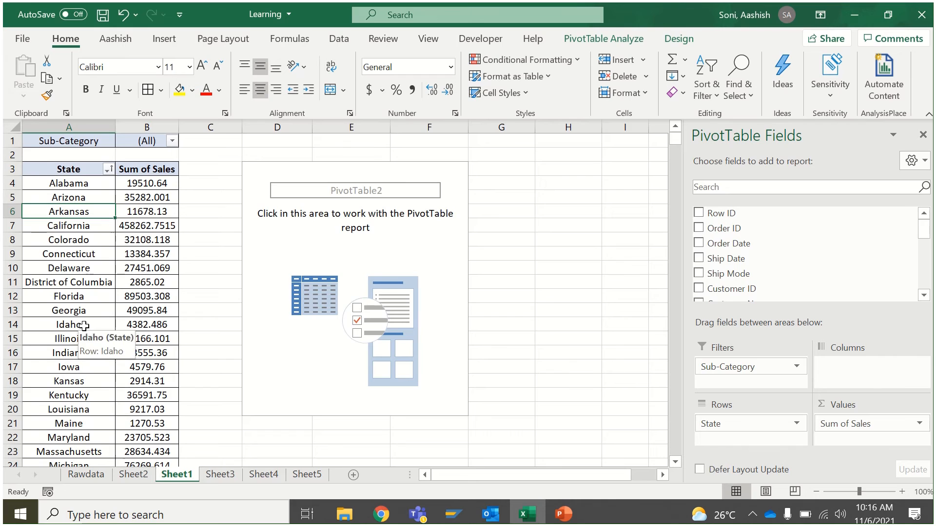
pyautogui.click(89, 281)
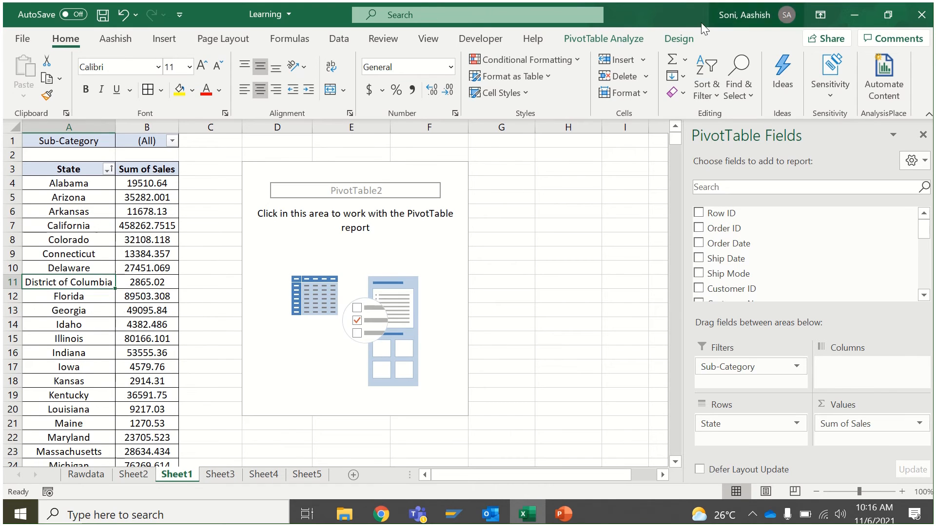
pyautogui.click(636, 39)
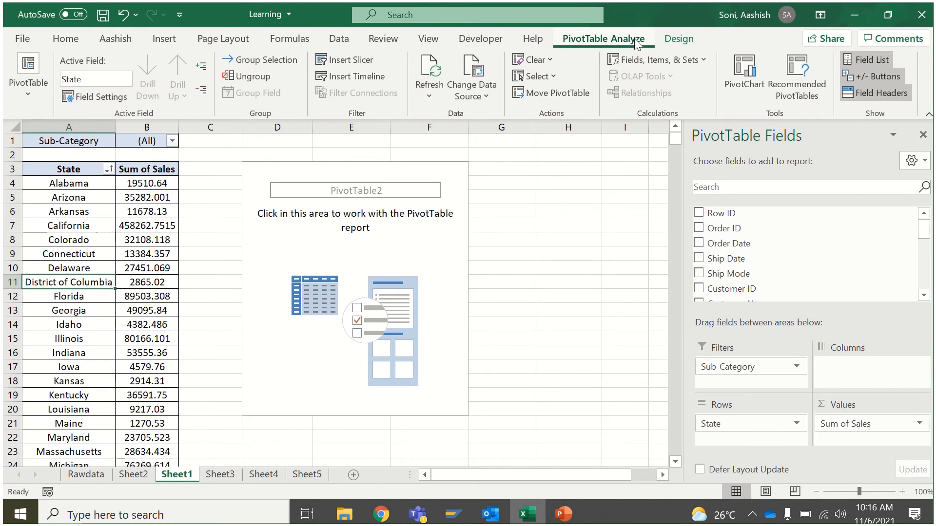
pyautogui.click(28, 93)
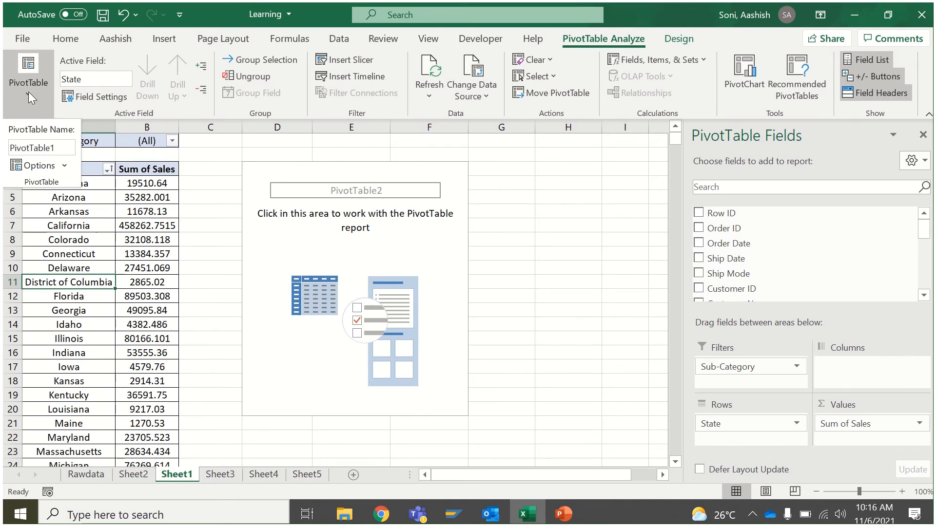
pyautogui.click(62, 166)
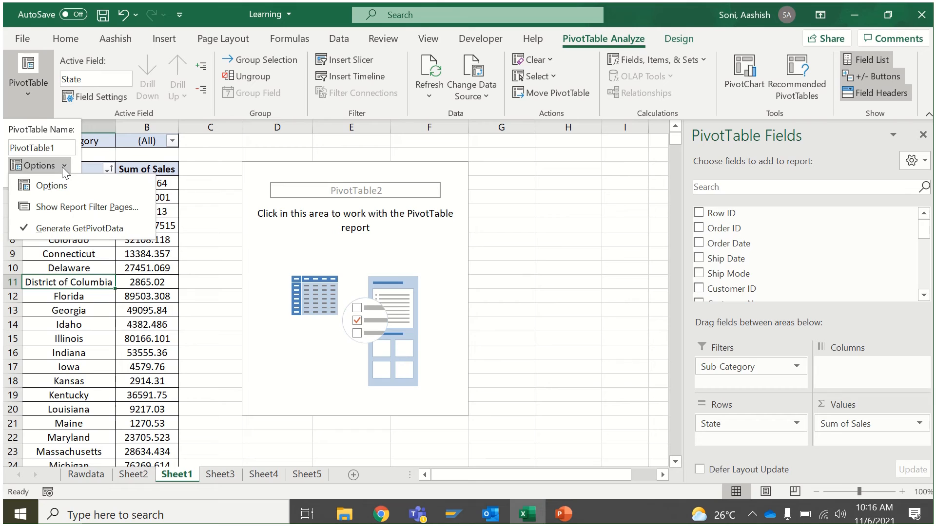
pyautogui.click(48, 209)
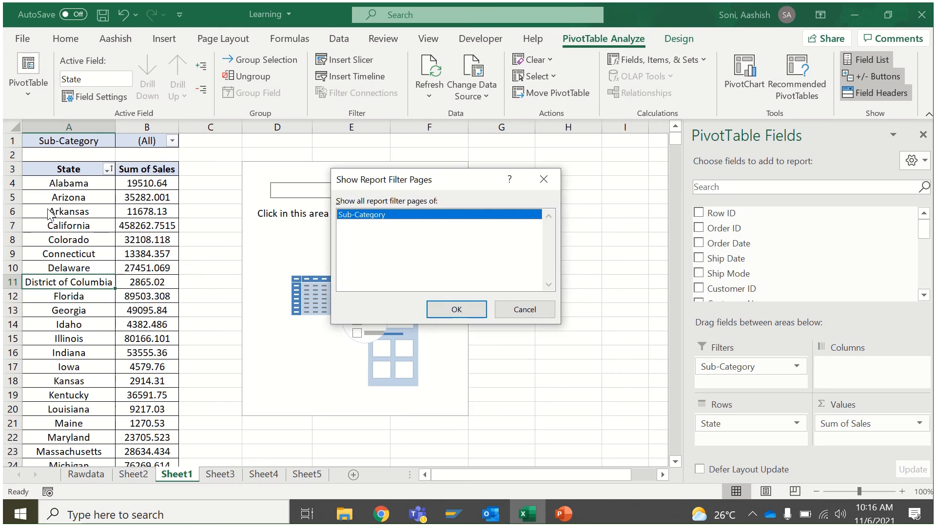
pyautogui.moveTo(407, 182); pyautogui.dragTo(320, 196)
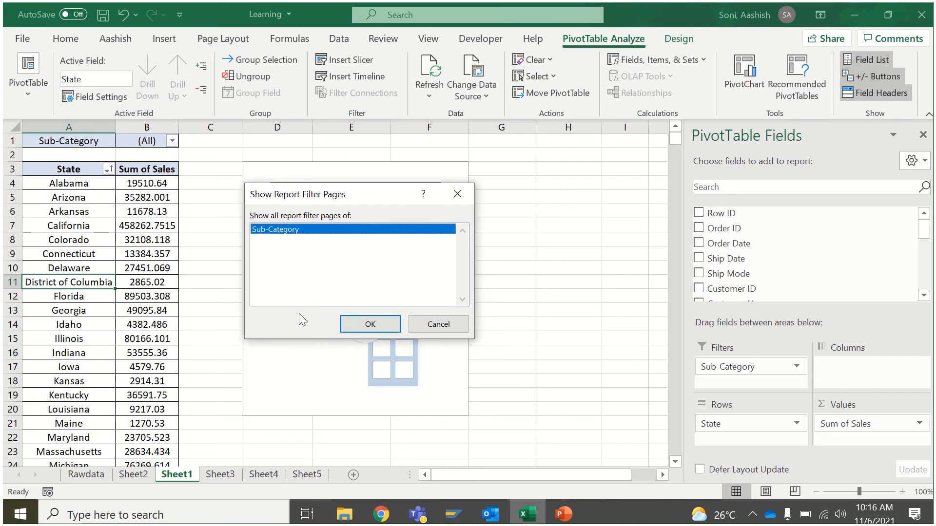
pyautogui.click(437, 325)
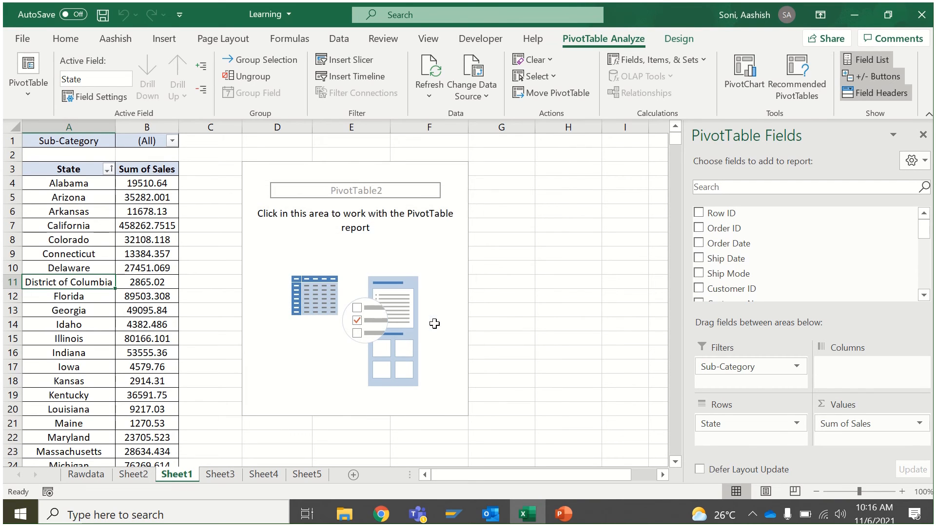
# Step: Add Ship Mode and Customer ID as further report filters of the sales-by-state pivot table, with Customer ID between Sub-Category and Ship Mode
pyautogui.moveTo(753, 275); pyautogui.dragTo(761, 387)
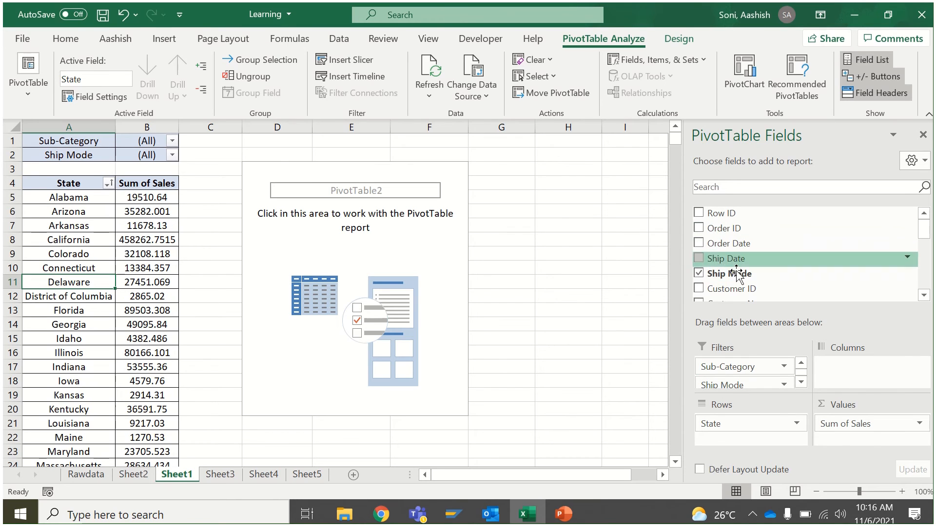
pyautogui.moveTo(731, 289); pyautogui.dragTo(763, 385)
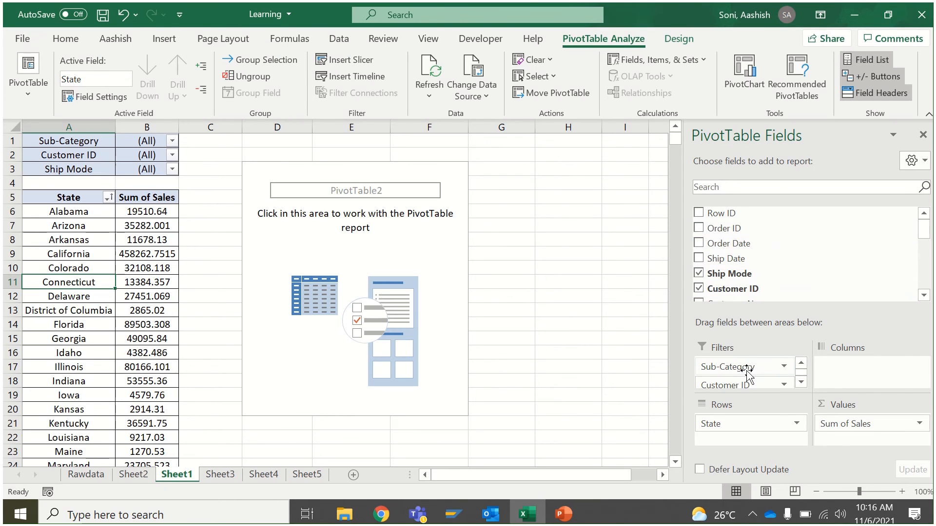
pyautogui.click(146, 239)
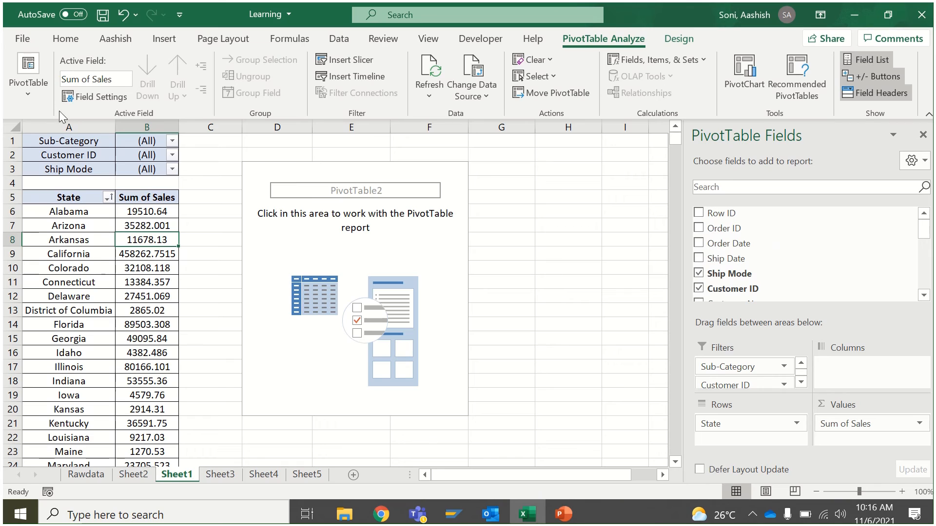
pyautogui.click(72, 170)
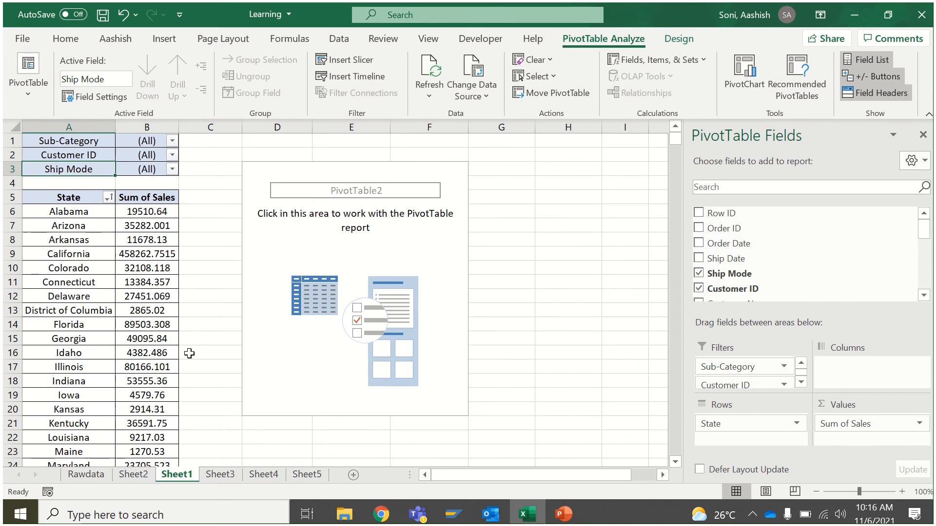
# Step: Generate a separate report filter page for each Sub-Category item of the sales-by-state pivot table
pyautogui.click(76, 231)
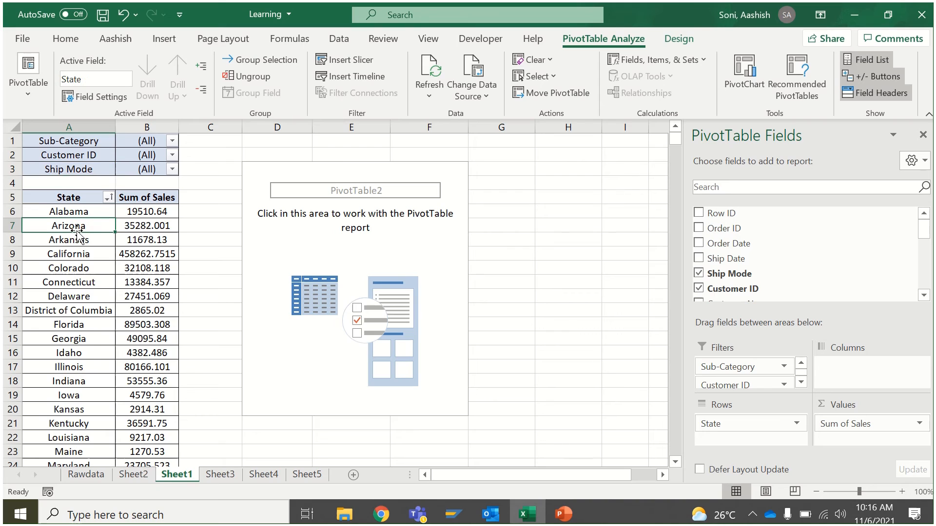
pyautogui.click(32, 94)
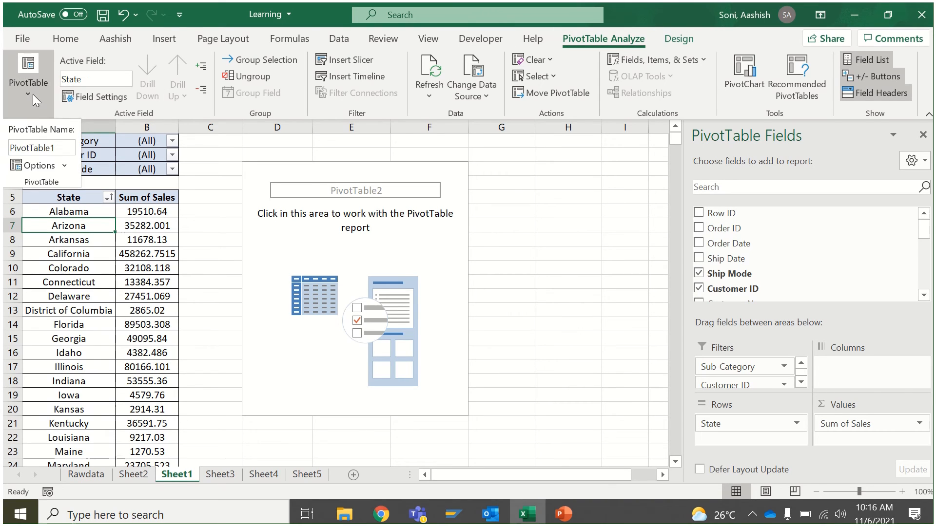
pyautogui.click(63, 167)
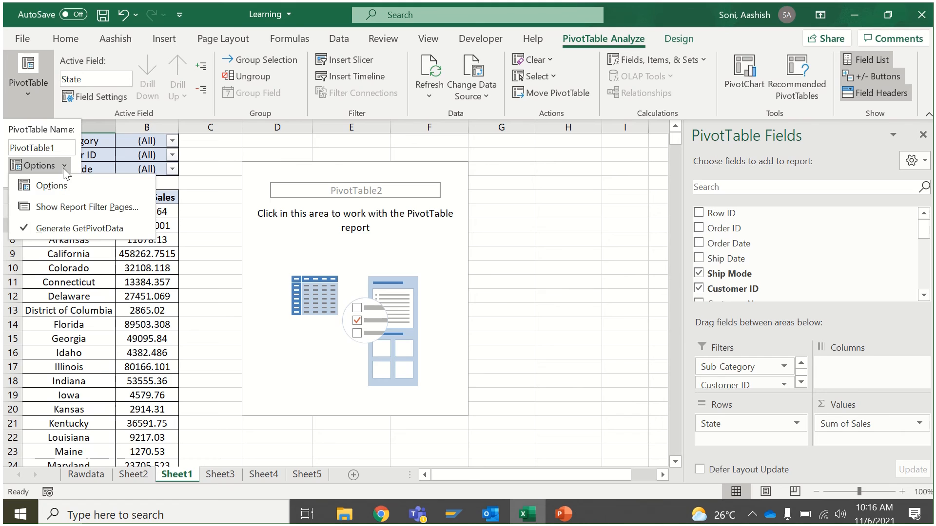
pyautogui.click(69, 206)
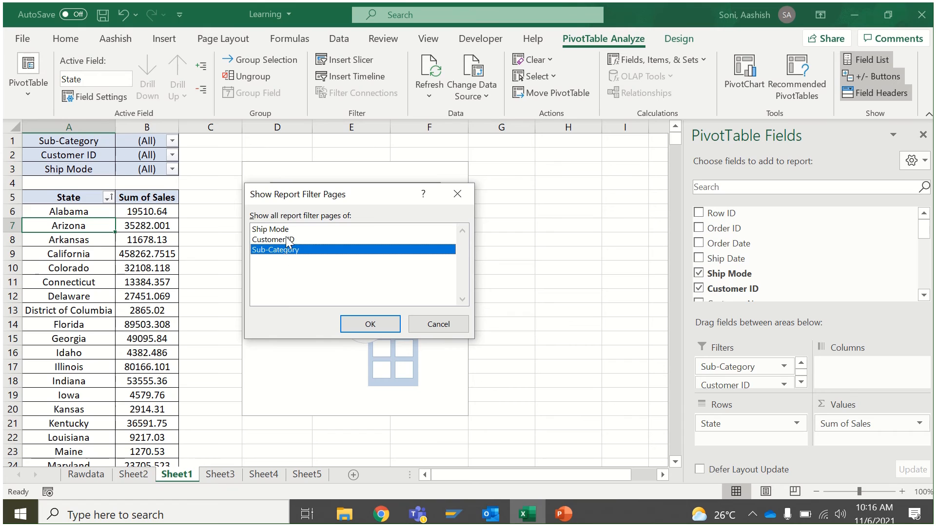
pyautogui.click(305, 229)
pyautogui.click(302, 251)
pyautogui.click(370, 324)
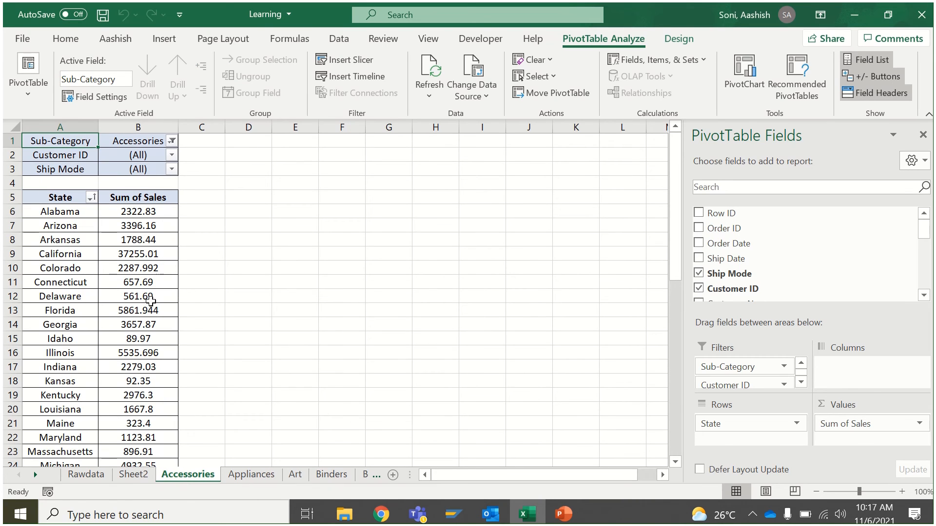
# Step: Examine the generated Sub-Category sheets for Appliances, Art, Binders, Bookcases, Chairs and Copiers, widening the sheet tab area
pyautogui.click(244, 478)
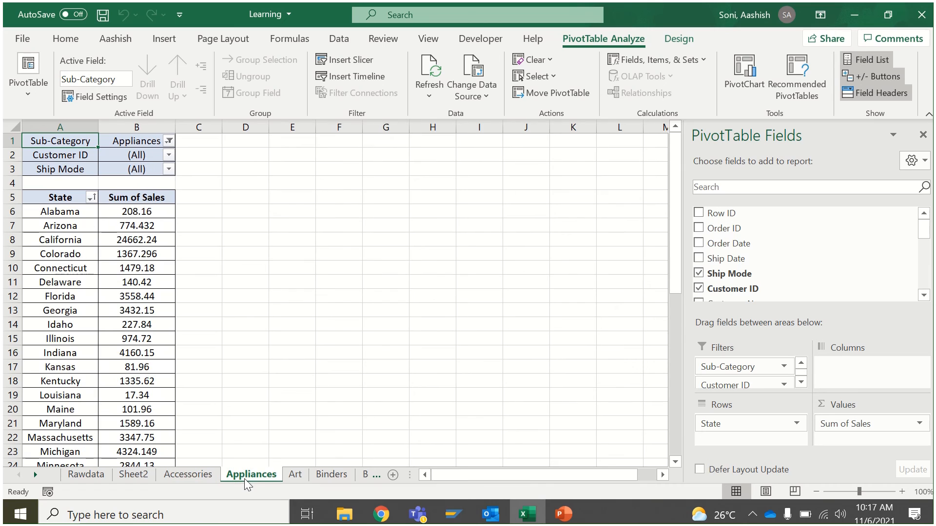
pyautogui.click(295, 475)
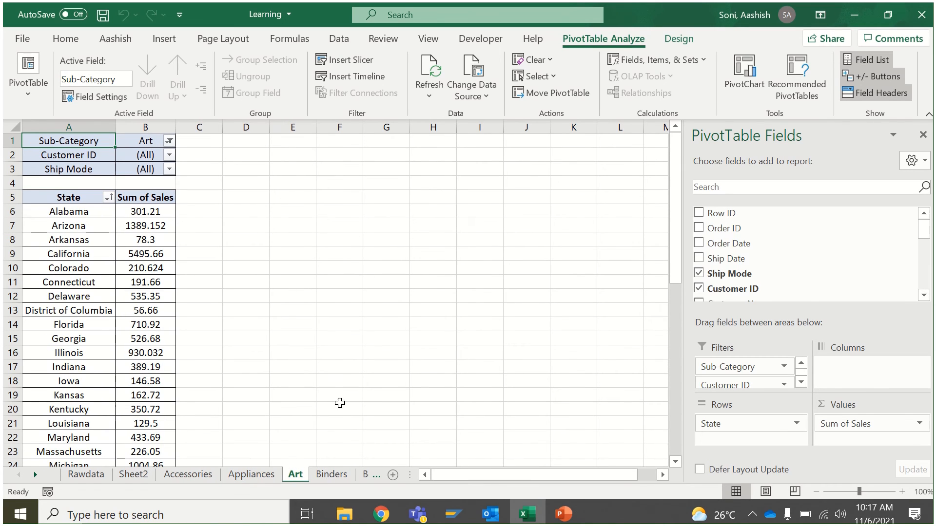
pyautogui.click(336, 474)
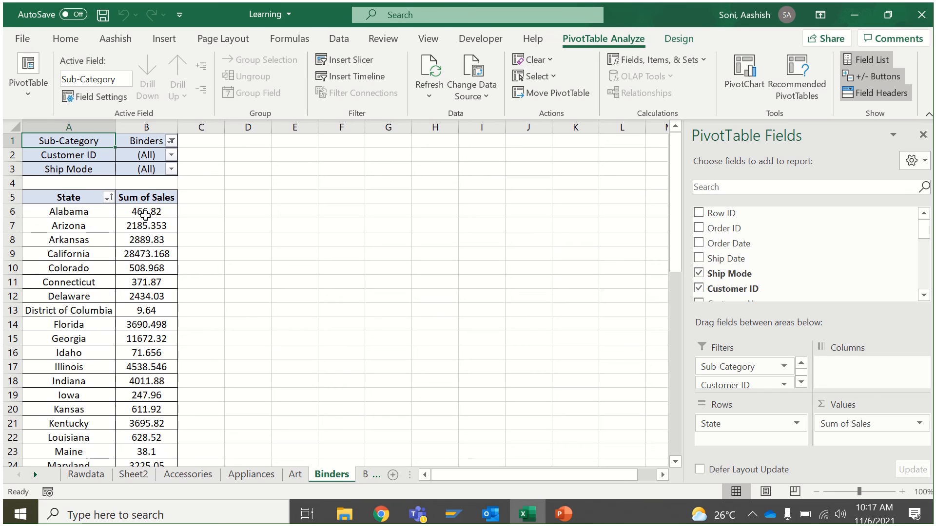
pyautogui.moveTo(407, 481); pyautogui.dragTo(541, 475)
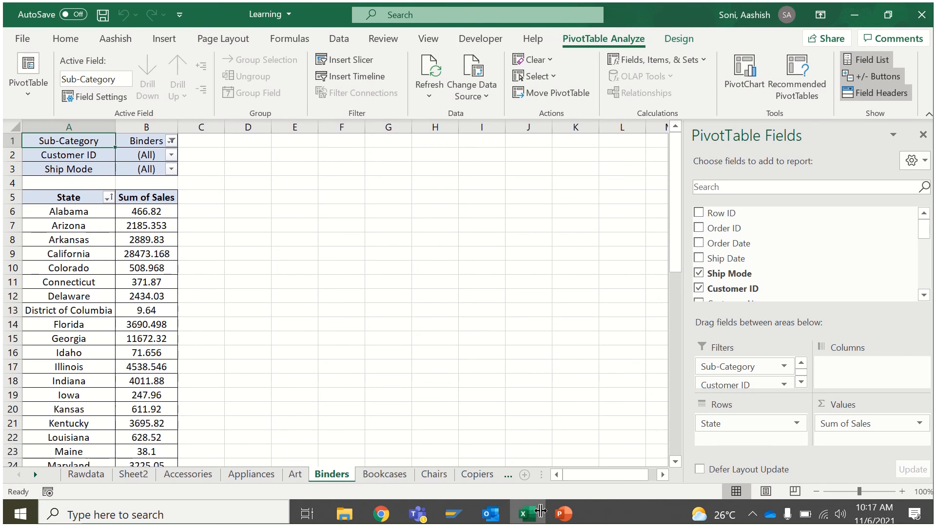
pyautogui.click(385, 475)
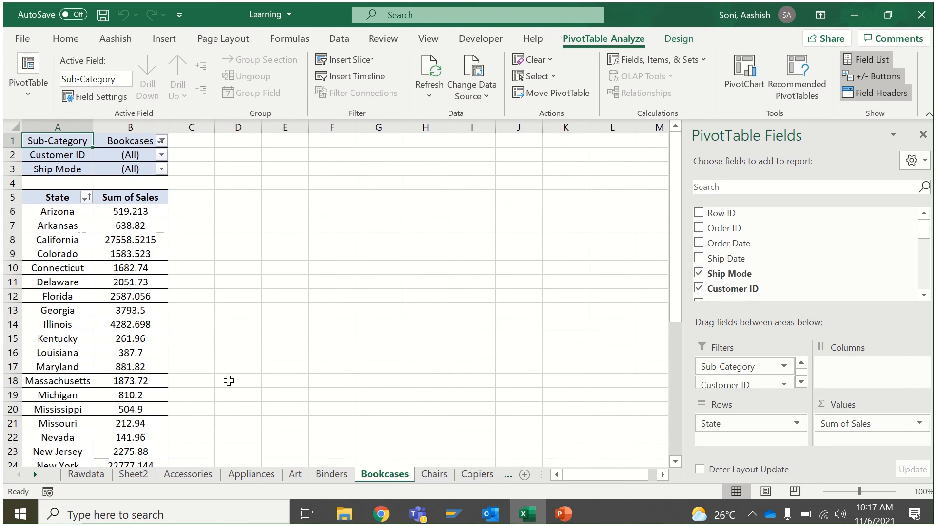
pyautogui.click(435, 475)
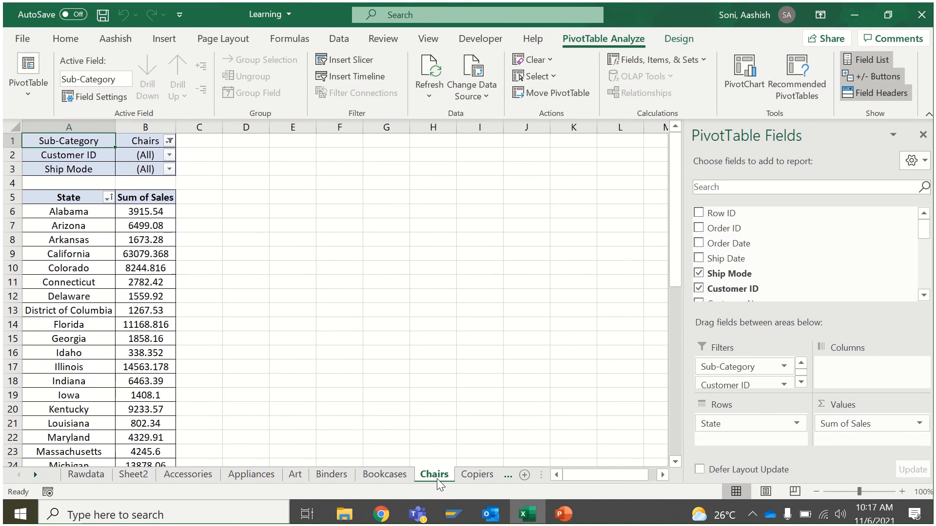
pyautogui.click(486, 476)
# Step: Review the Summarize Values By and Show Values As options for Sum of Sales on the Copiers sheet
pyautogui.moveTo(124, 341)
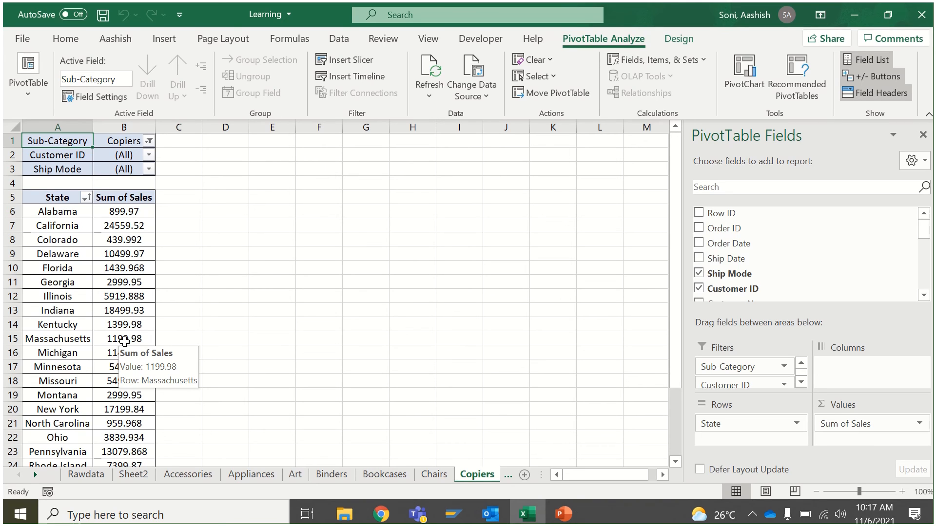
pyautogui.rightClick(122, 257)
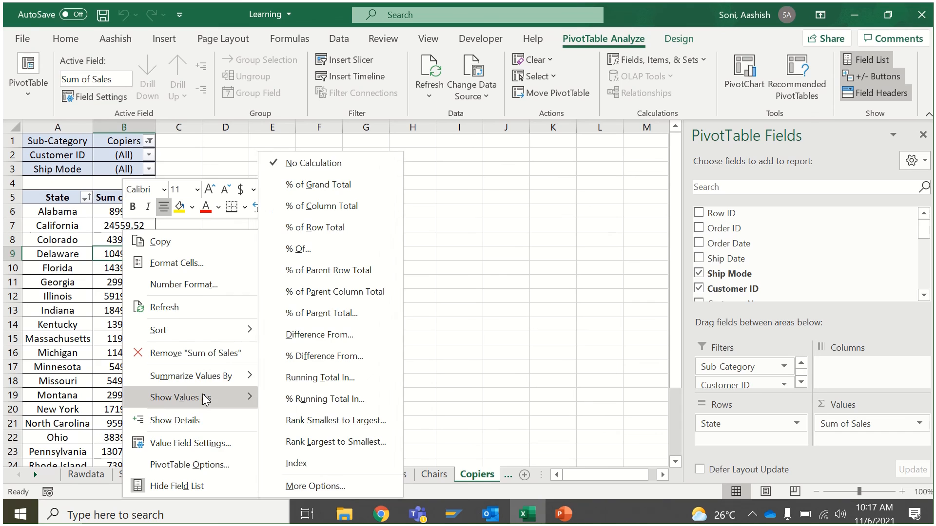
pyautogui.moveTo(188, 379)
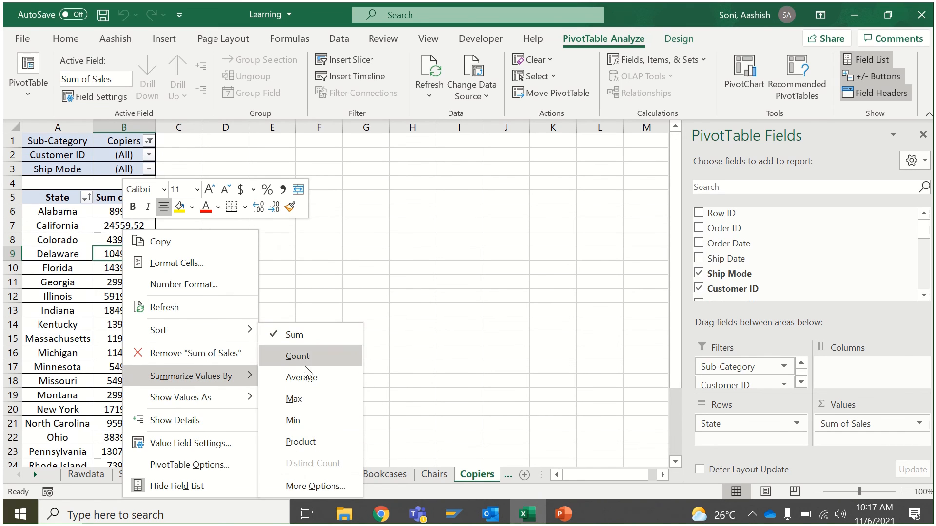
pyautogui.moveTo(218, 397)
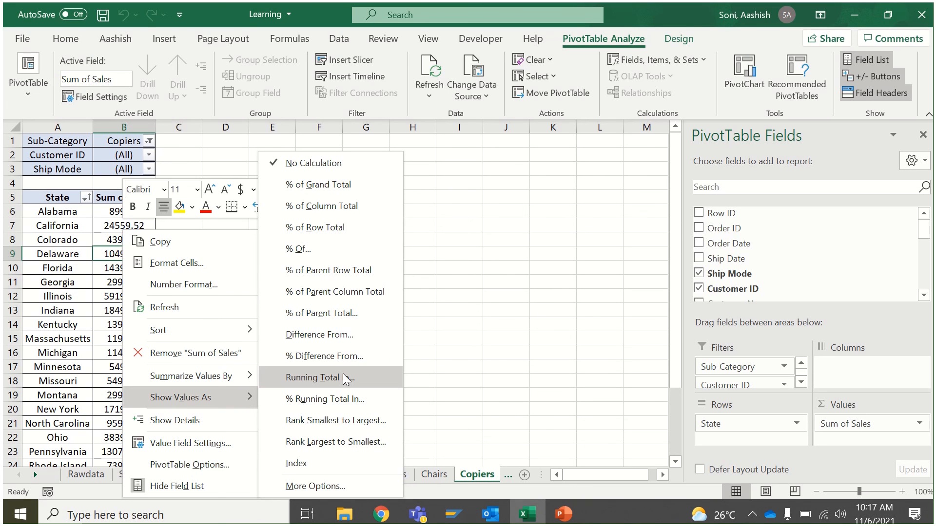
pyautogui.click(98, 300)
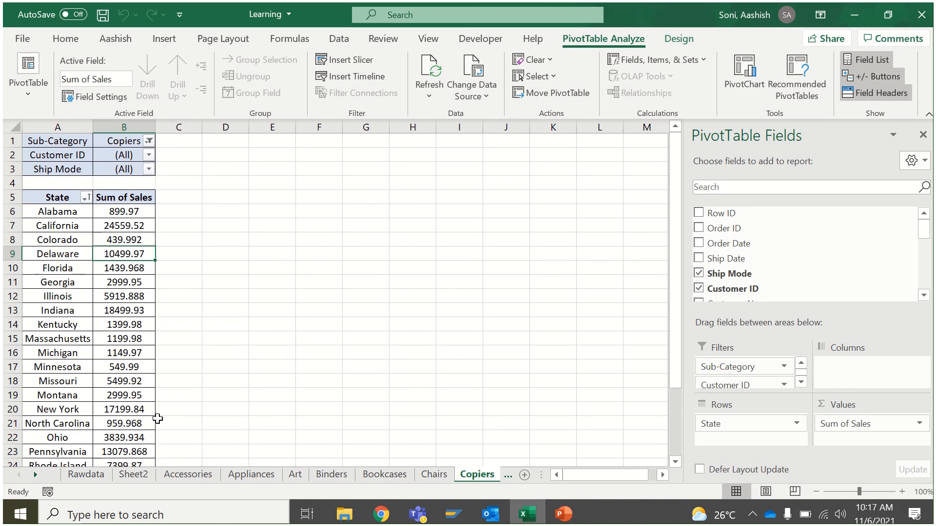
# Step: On Sheet2, hide the pivot table's field list and examine the value columns from Sum of Sales to Rank by Years
pyautogui.click(134, 475)
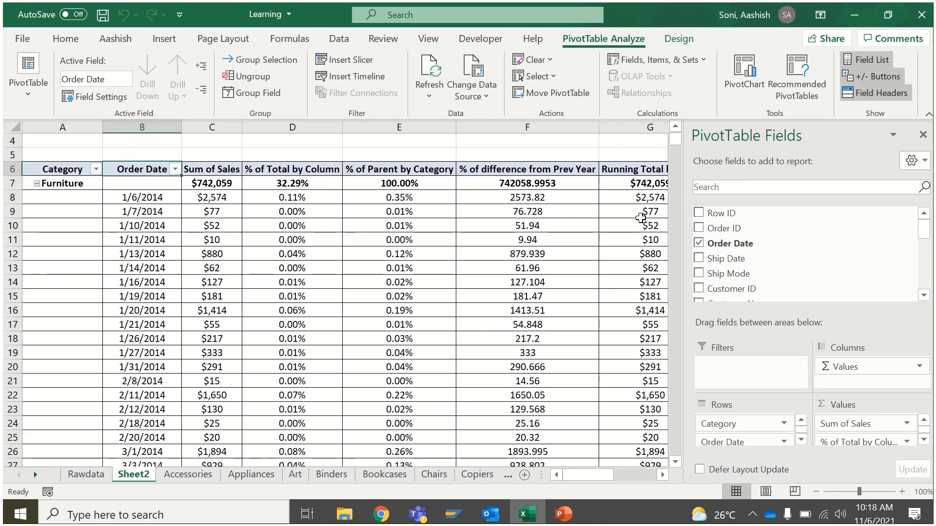
pyautogui.click(923, 135)
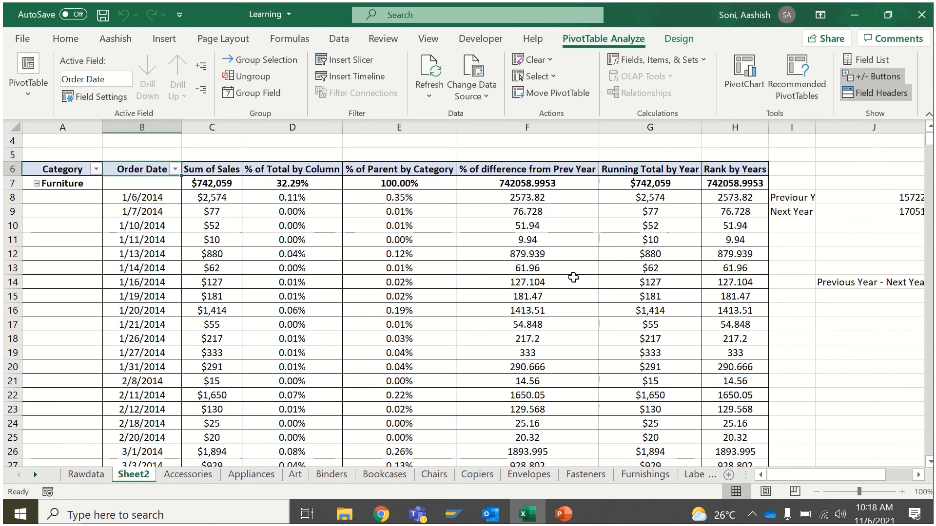
pyautogui.click(525, 280)
pyautogui.press('Left')
pyautogui.press('Left')
pyautogui.press('Left')
pyautogui.press('Down')
pyautogui.press('Down')
pyautogui.press('Down')
pyautogui.press('Down')
pyautogui.press('Down')
pyautogui.press('Down')
pyautogui.press('Down')
pyautogui.press('Down')
pyautogui.press('Down')
pyautogui.press('Down')
pyautogui.press('Down')
pyautogui.press('Down')
pyautogui.press('Down')
pyautogui.press('Down')
pyautogui.press('Down')
pyautogui.press('Down')
pyautogui.press('Down')
pyautogui.press('Down')
pyautogui.press('Down')
pyautogui.press('Down')
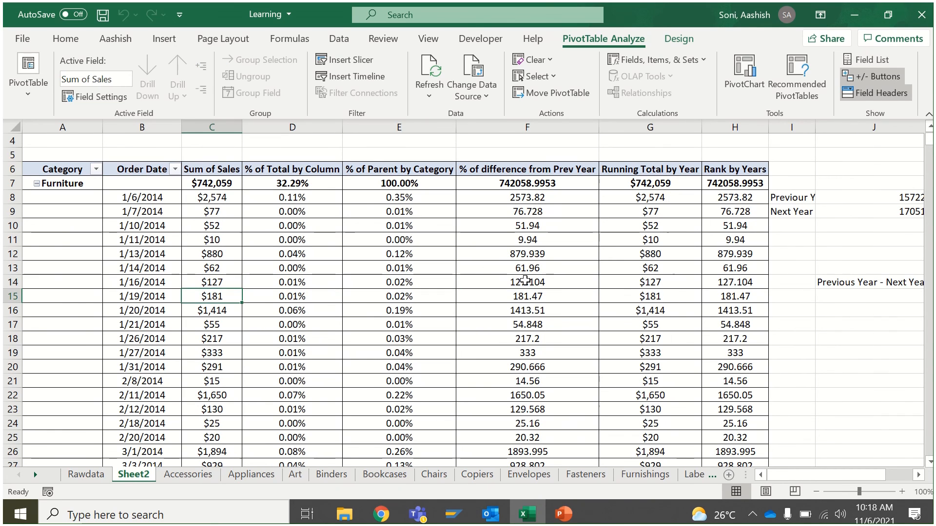
pyautogui.press('Down')
pyautogui.press('Down')
pyautogui.press('Down')
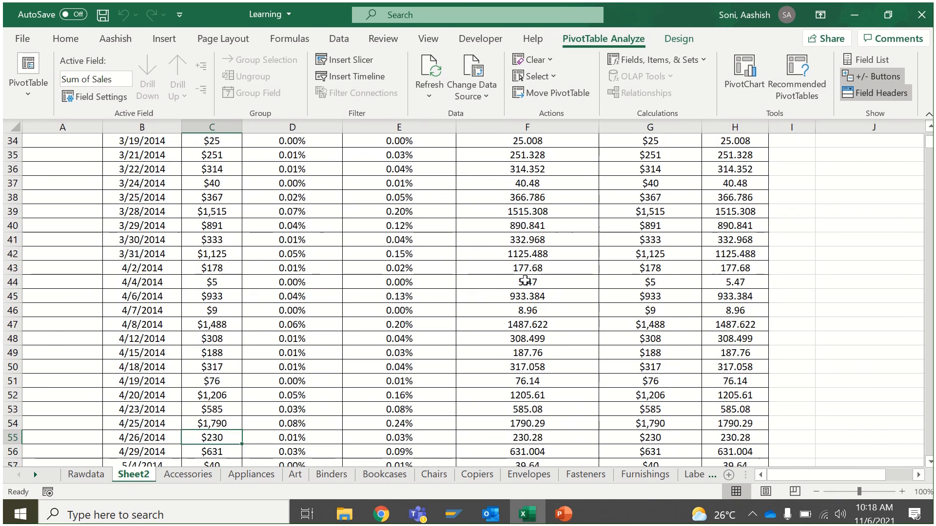
pyautogui.press('Right')
pyautogui.hotkey('ctrl', 'Up')
pyautogui.press('Up')
pyautogui.press('Down')
pyautogui.press('Down')
pyautogui.press('Down')
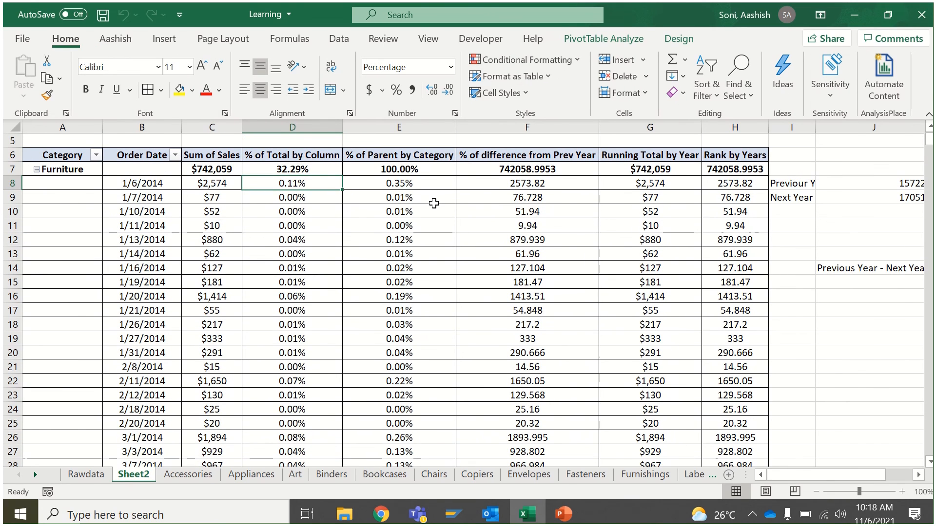
pyautogui.click(390, 198)
pyautogui.click(590, 211)
pyautogui.press('Right')
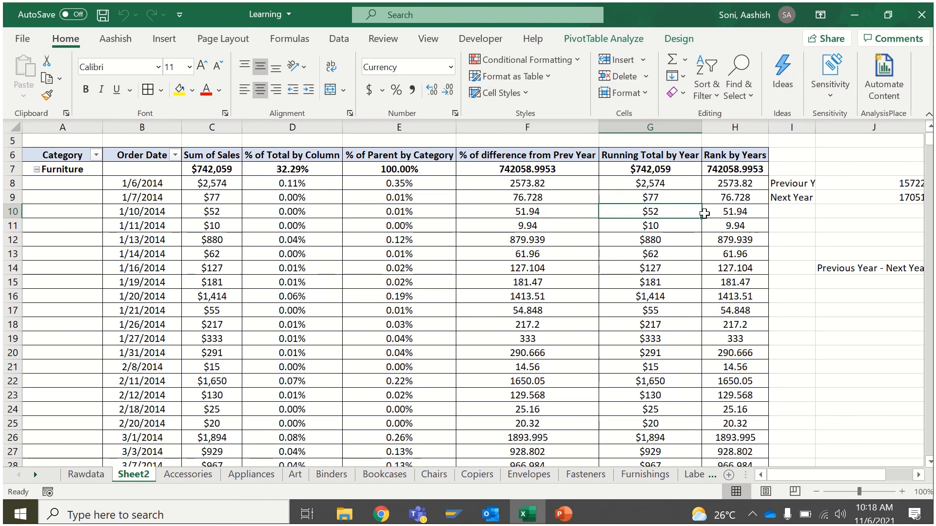
pyautogui.press('Right')
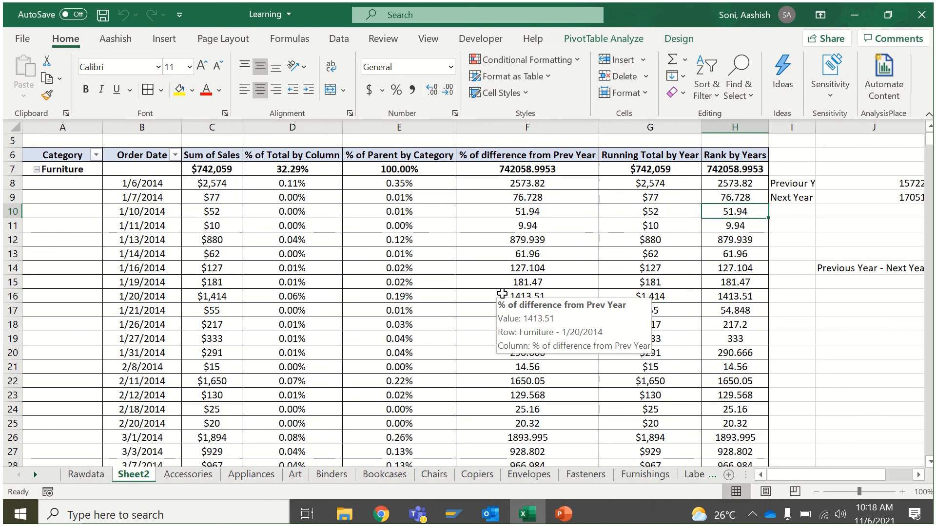